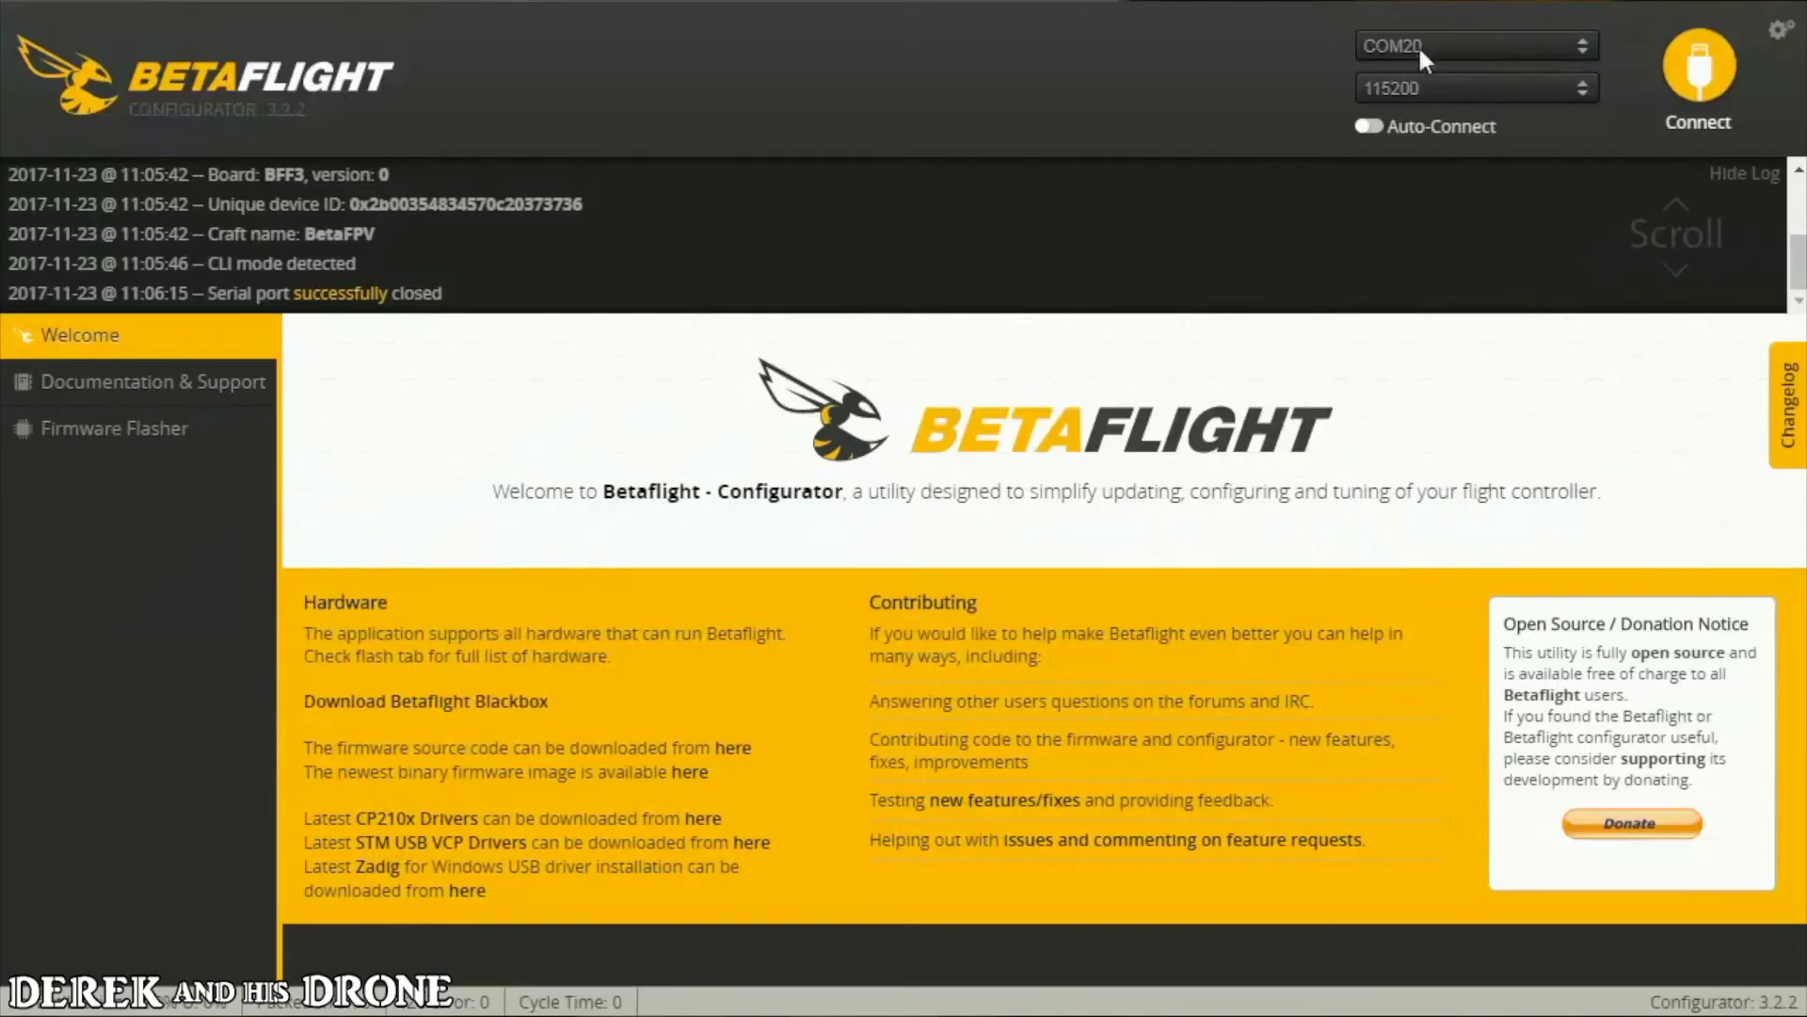
# Connect to the flight controller on COM20 and query its firmware with the version command in the CLI.
pyautogui.click(1700, 86)
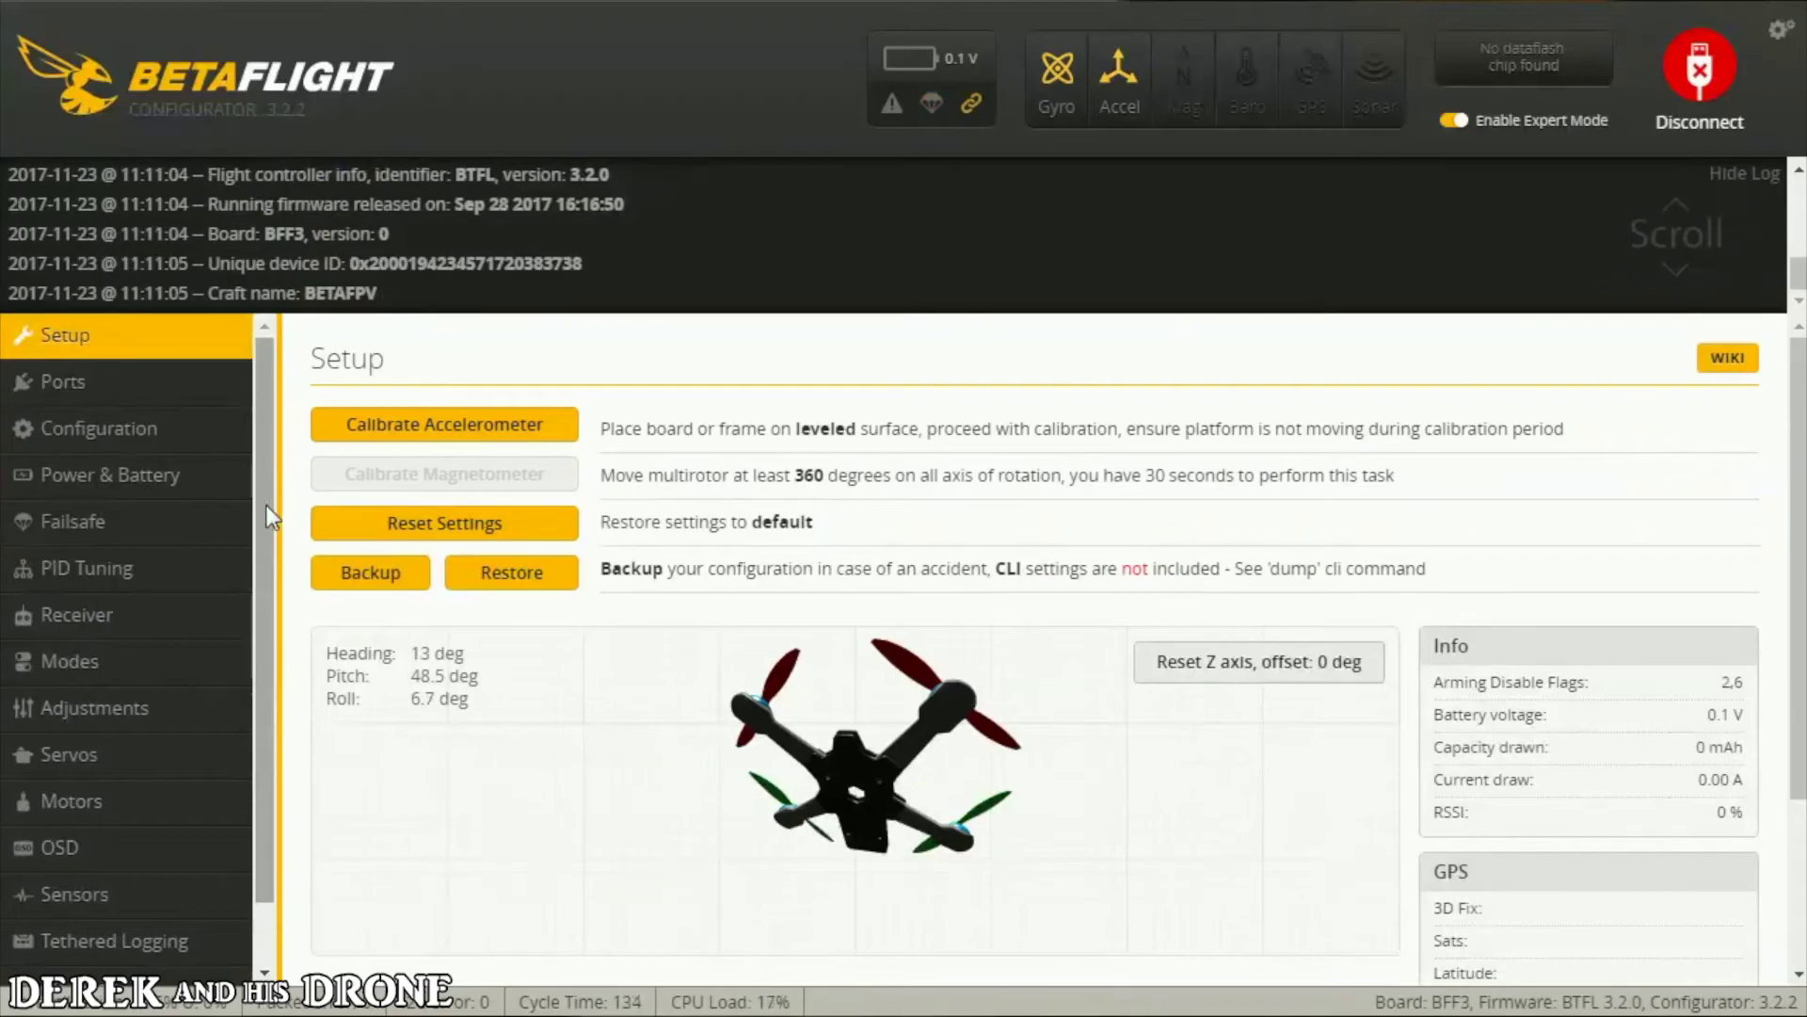
pyautogui.click(117, 386)
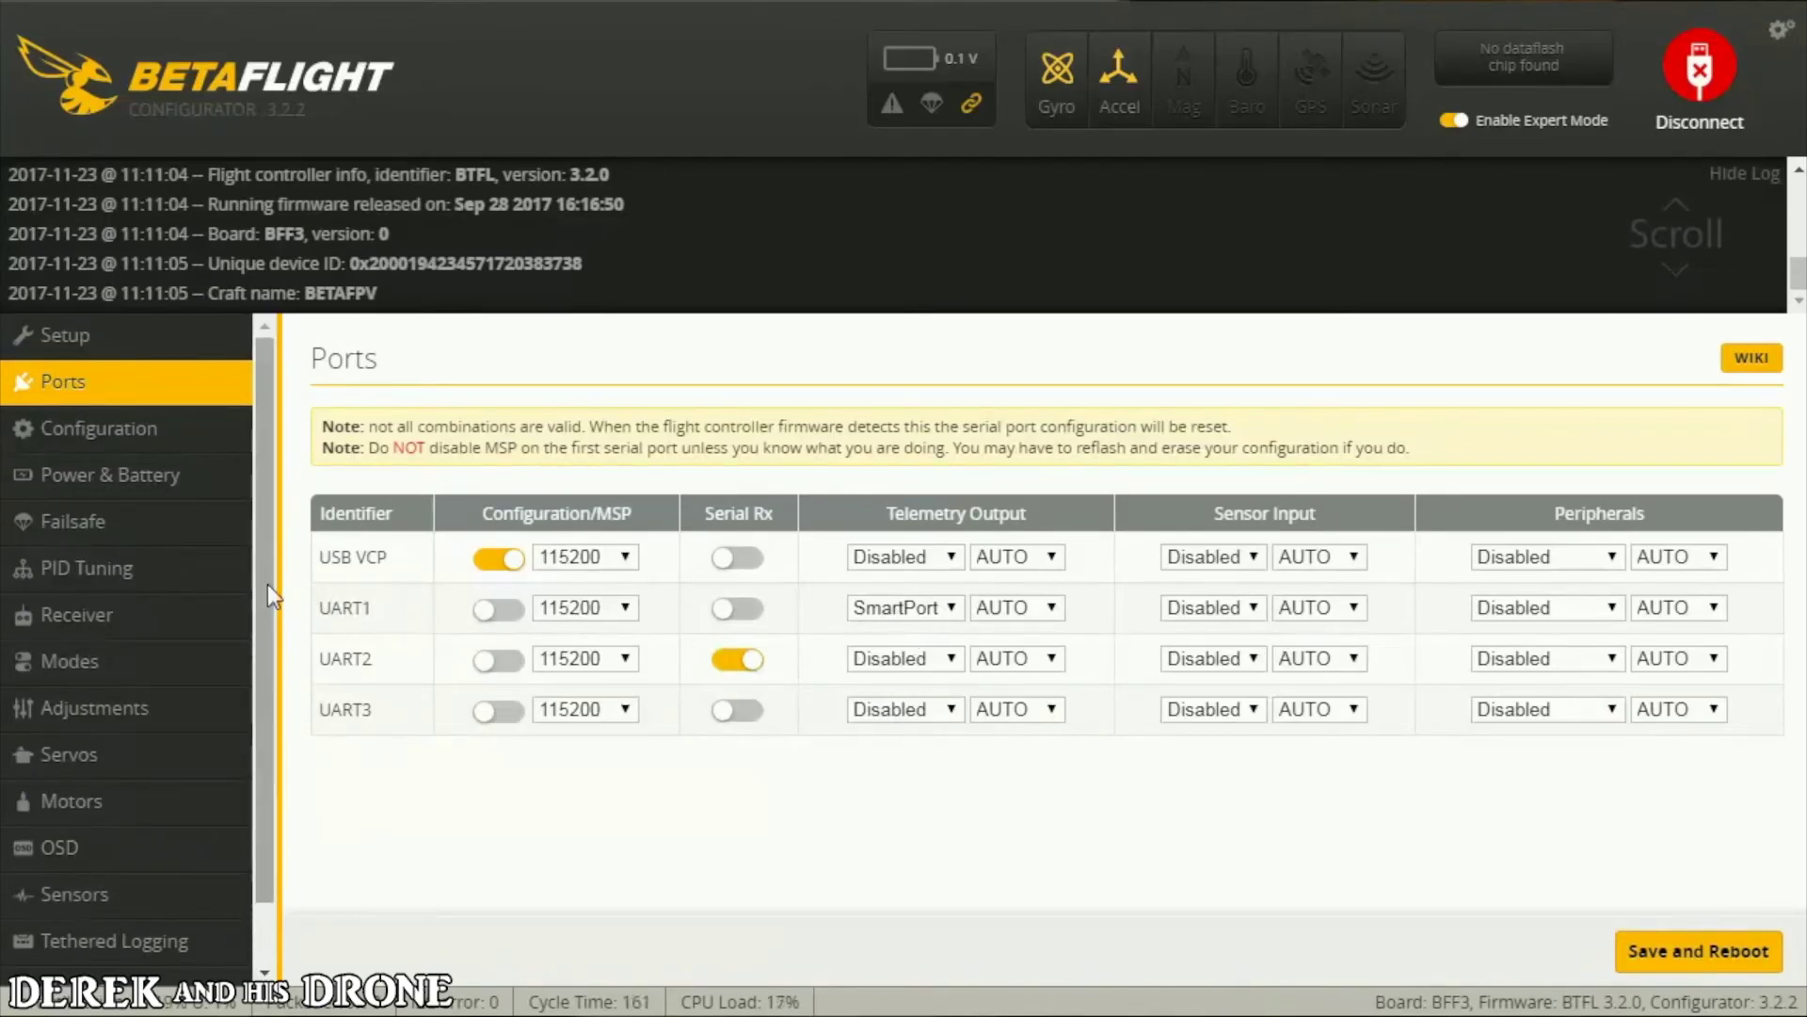
pyautogui.moveTo(268, 583); pyautogui.dragTo(273, 843)
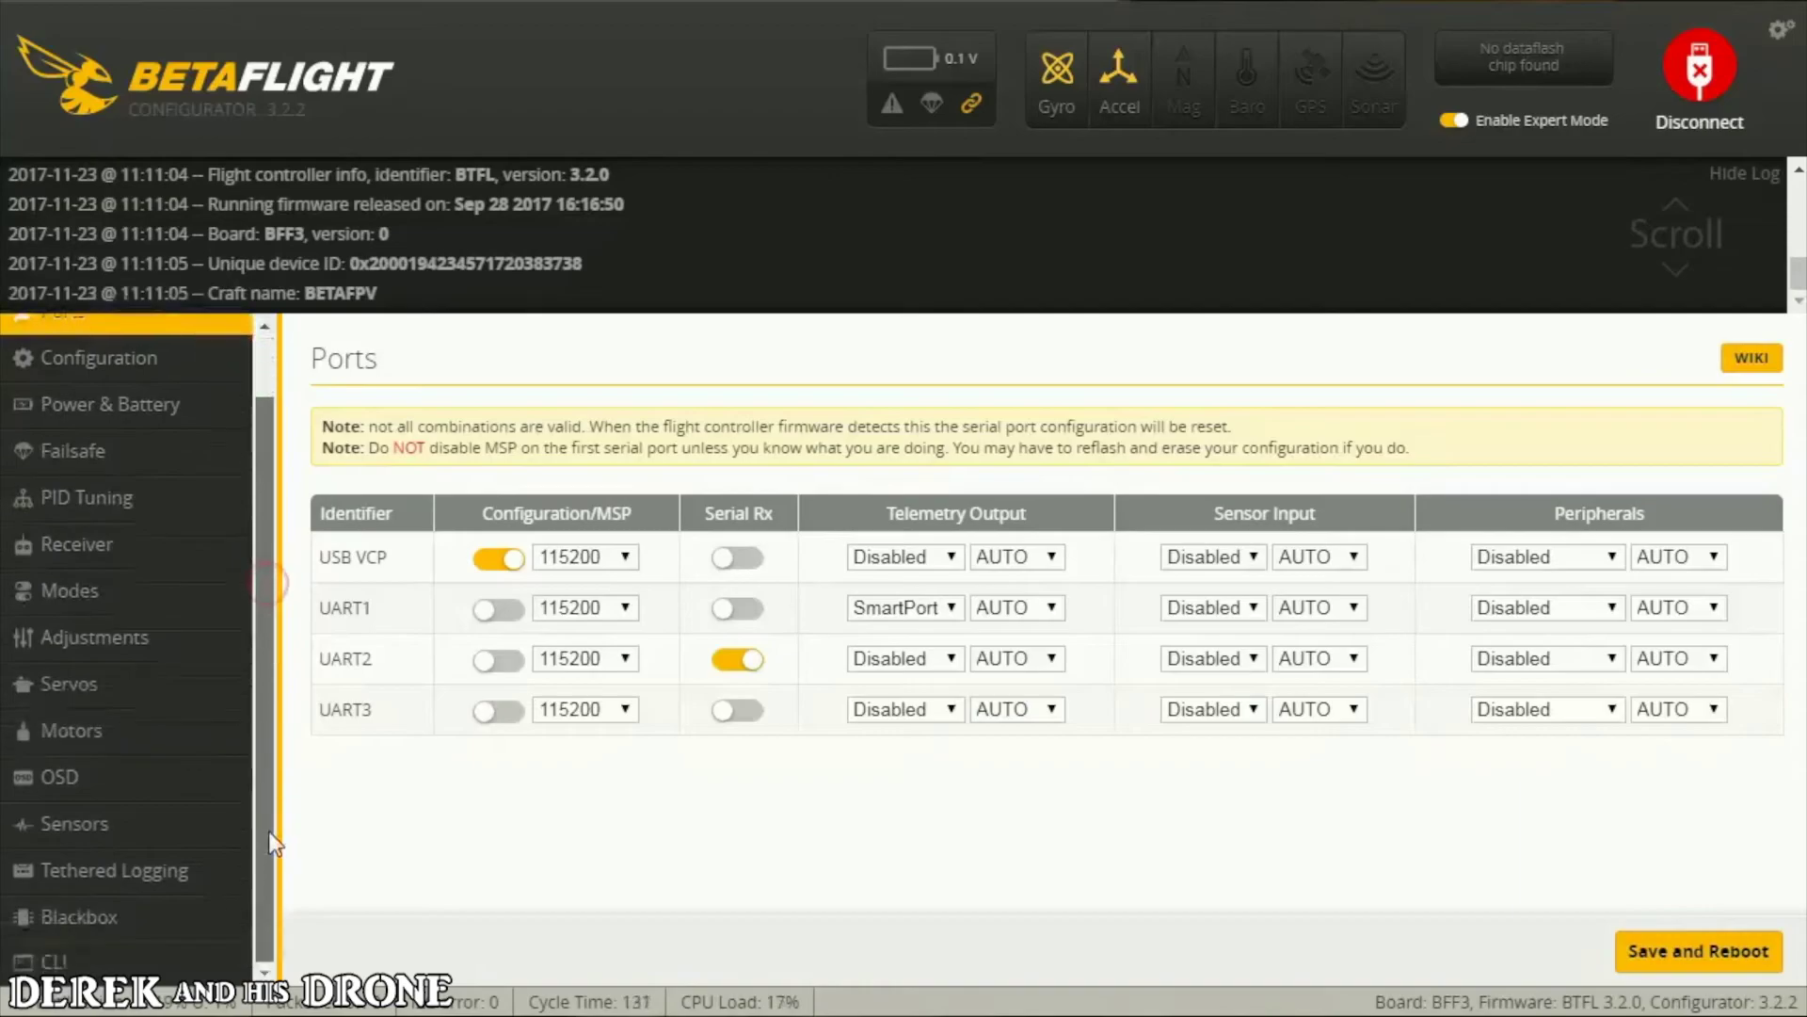
pyautogui.click(138, 964)
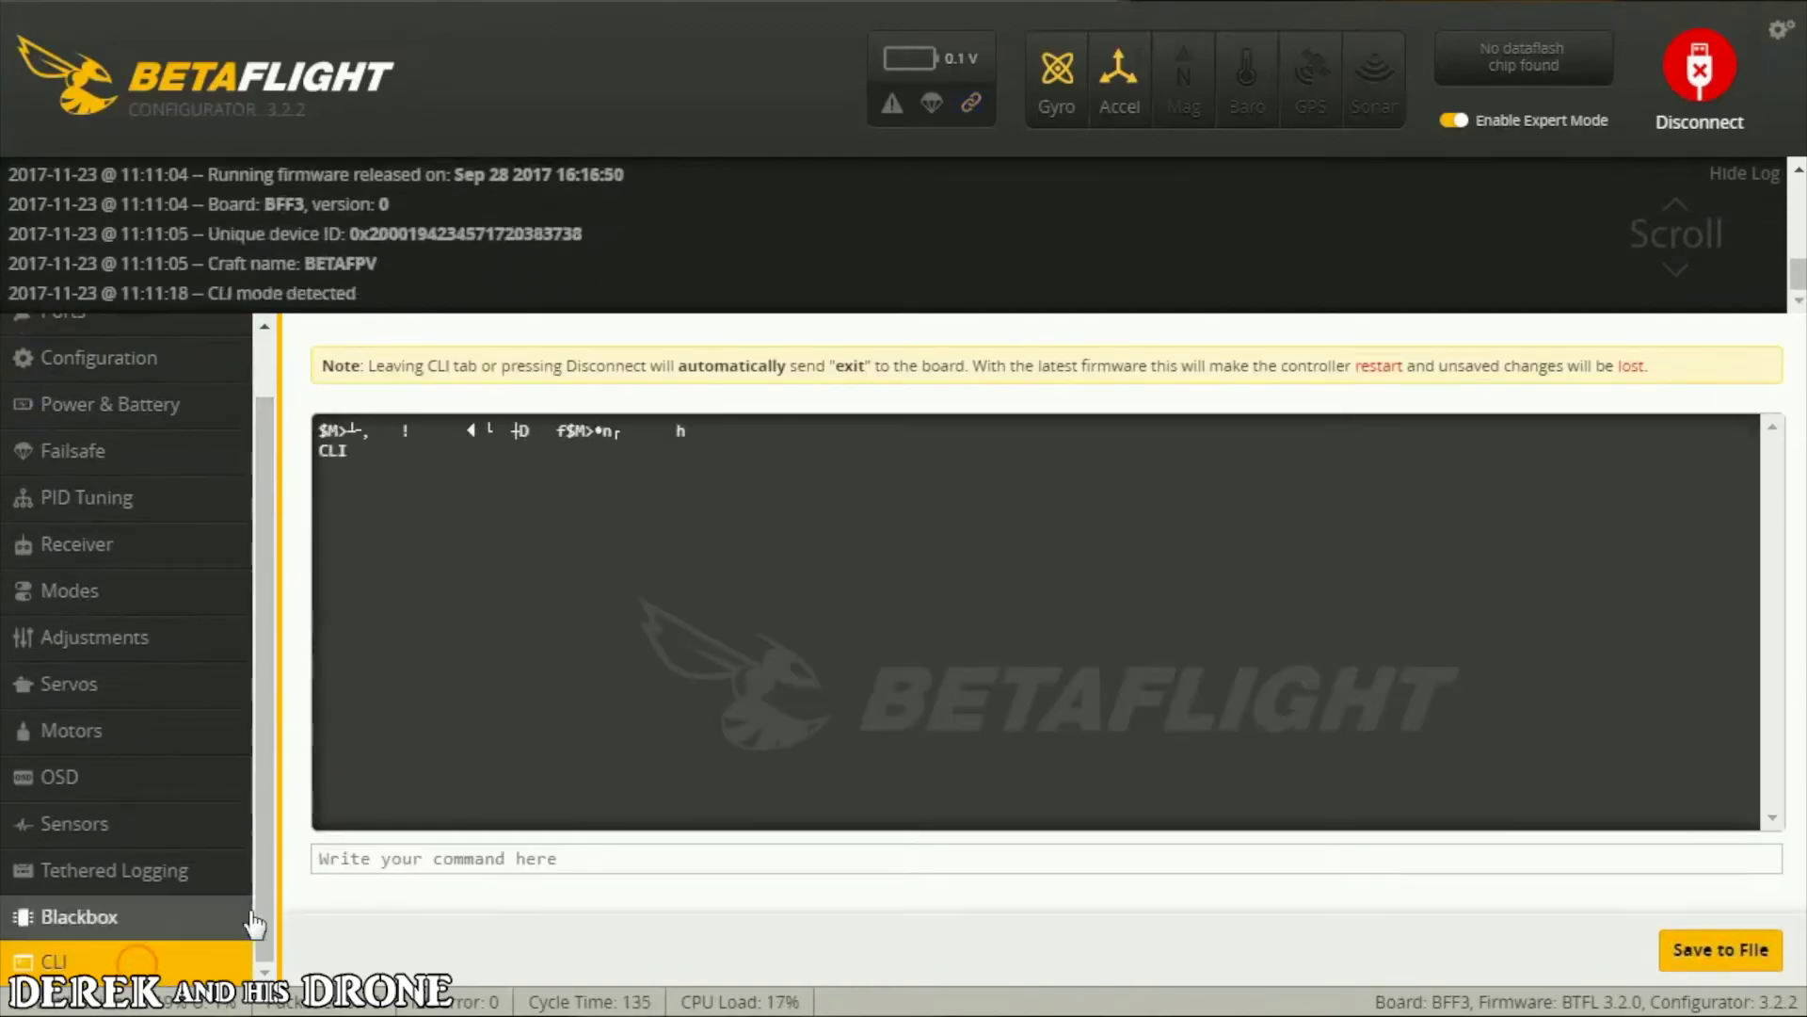
pyautogui.click(420, 859)
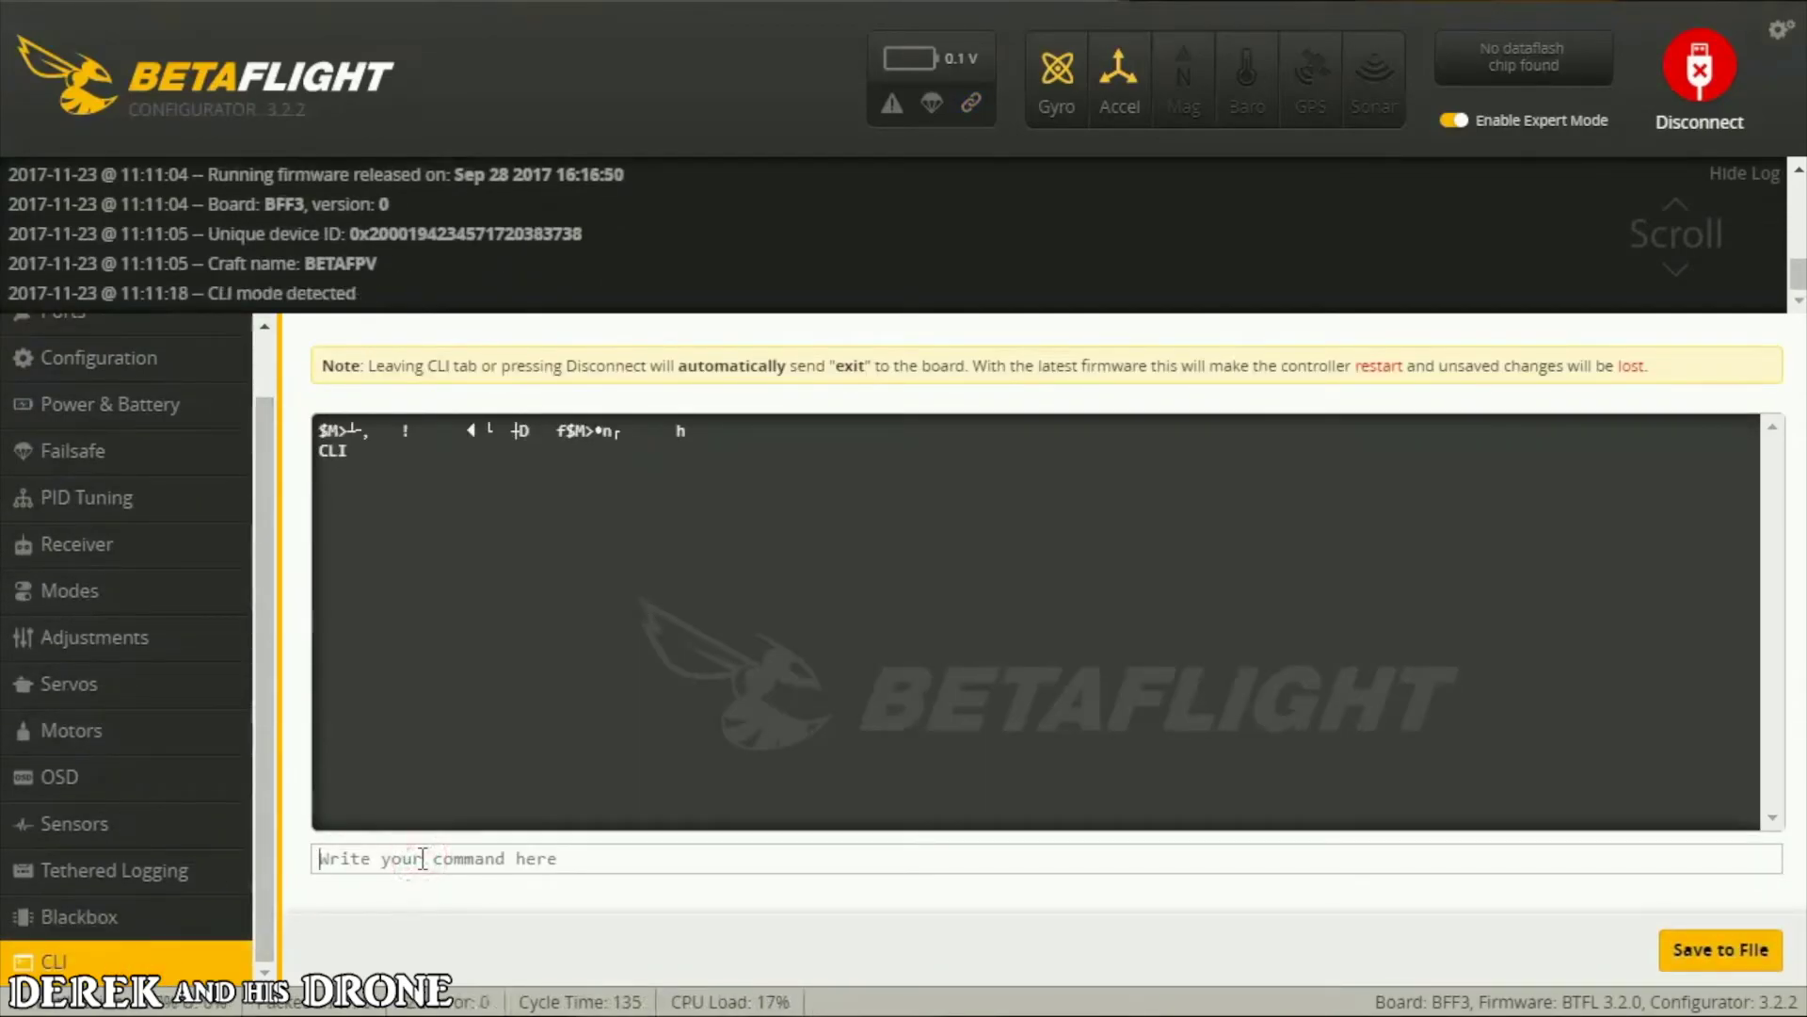
pyautogui.write('vers')
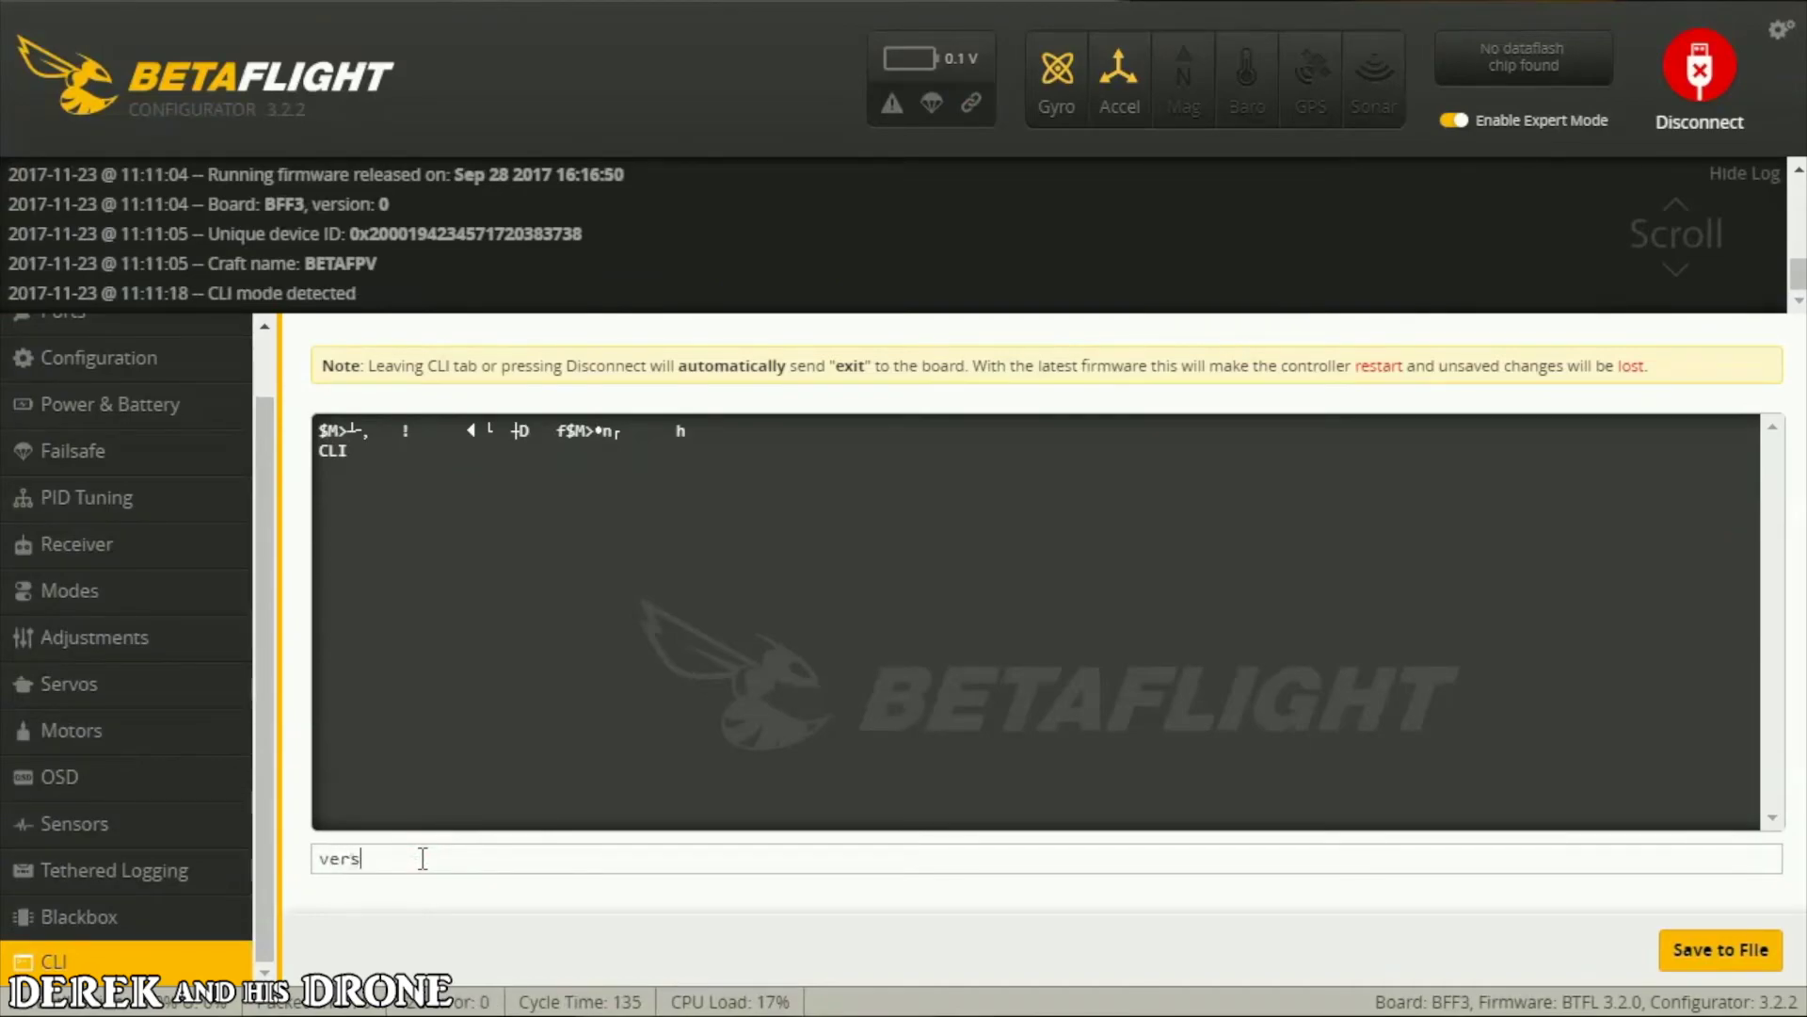
pyautogui.write('ion')
pyautogui.press('Return')
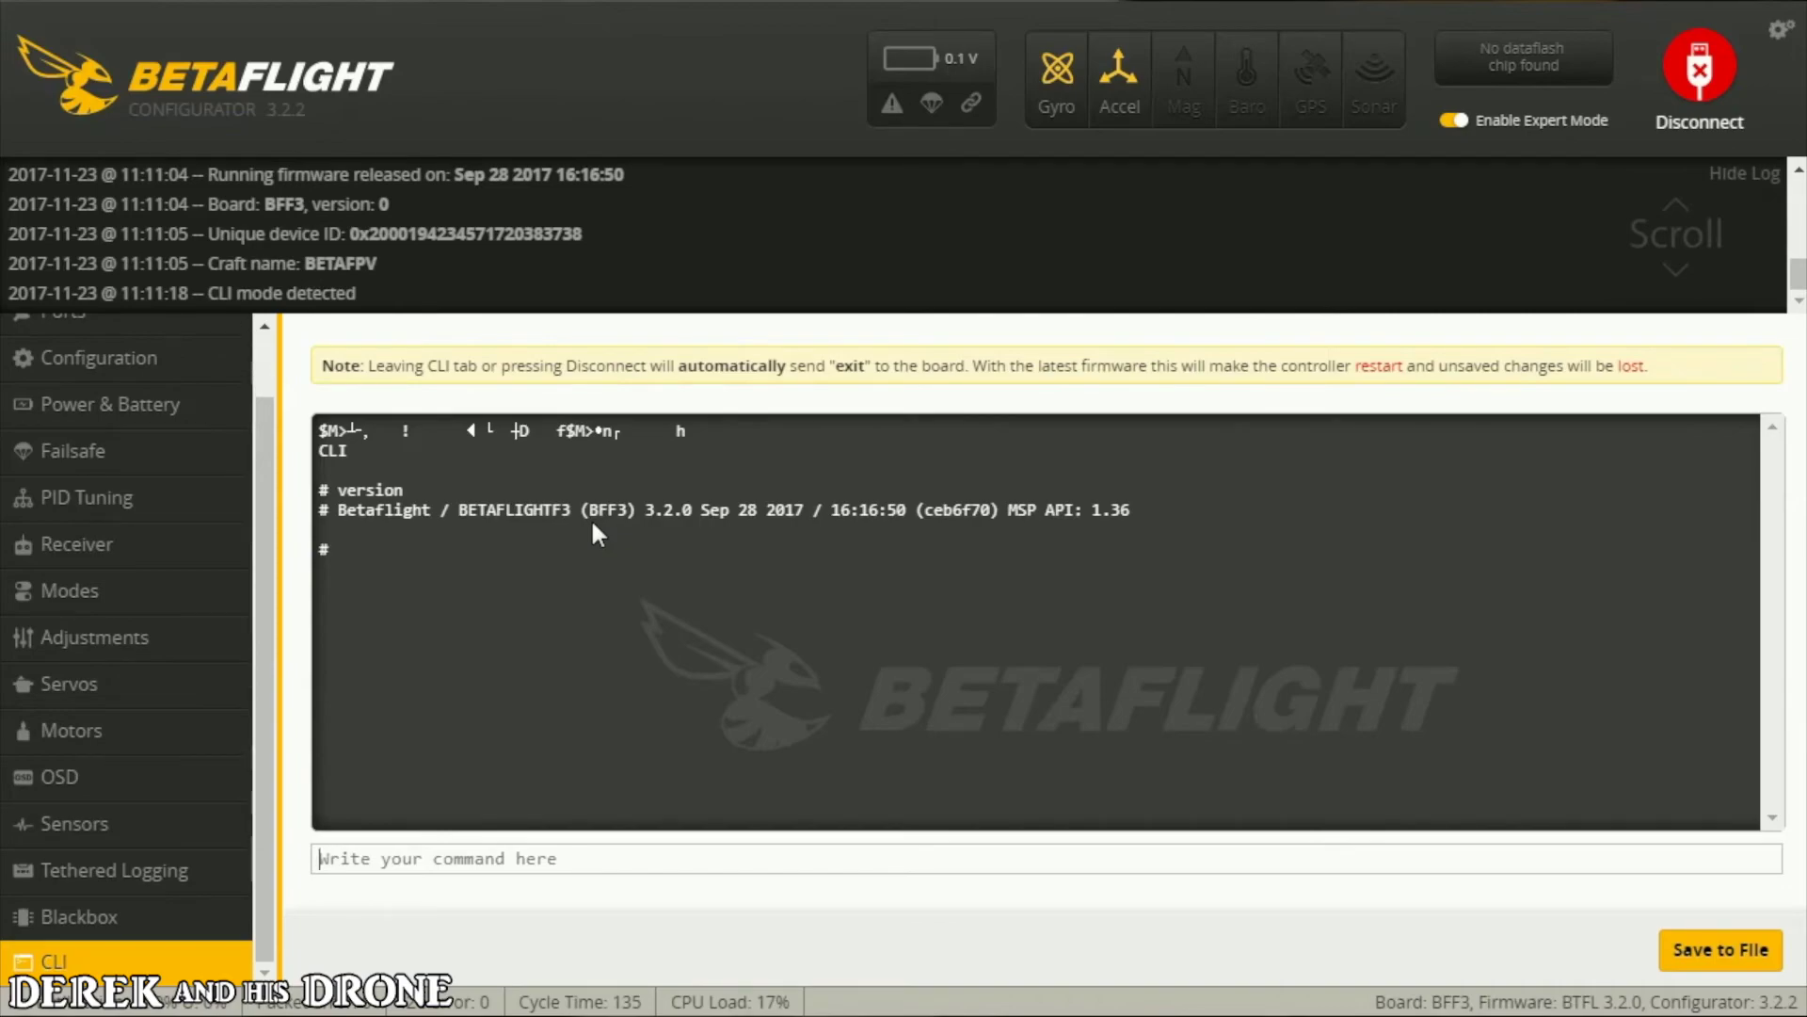
# Try to put the board into bootloader mode with the CLI command dfu.
pyautogui.click(506, 862)
pyautogui.write('dfu')
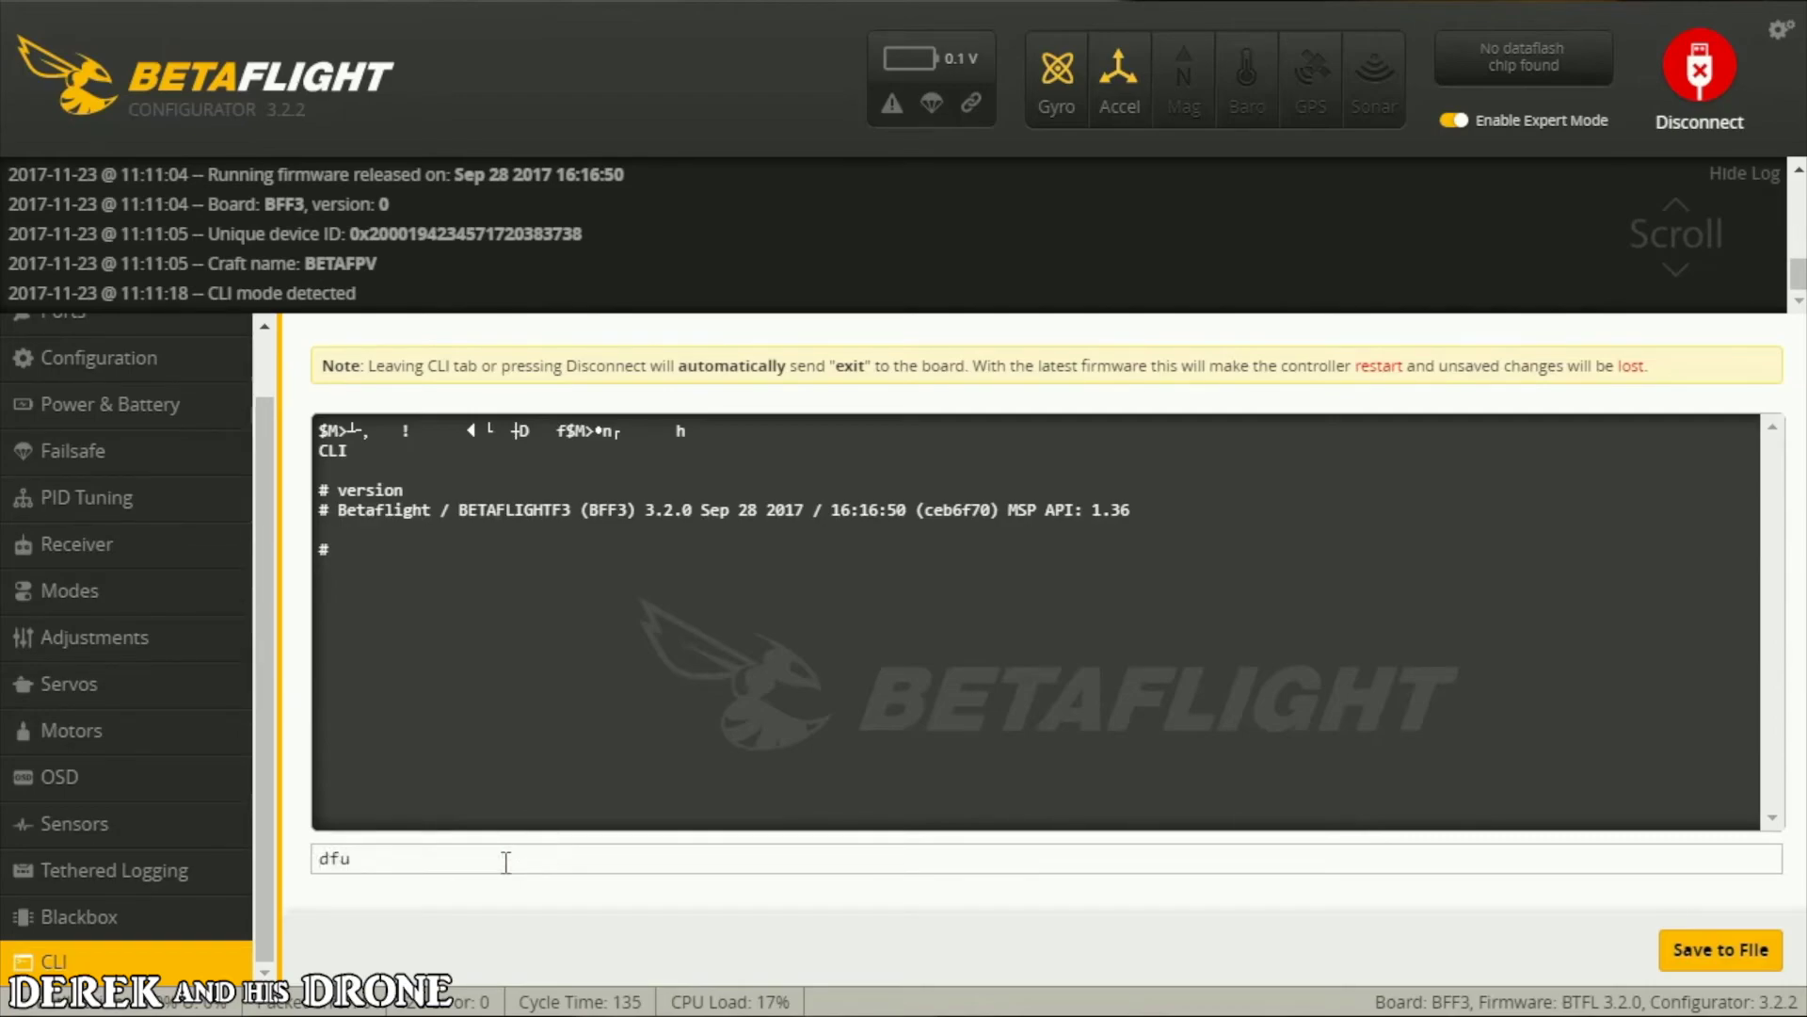
pyautogui.press('Return')
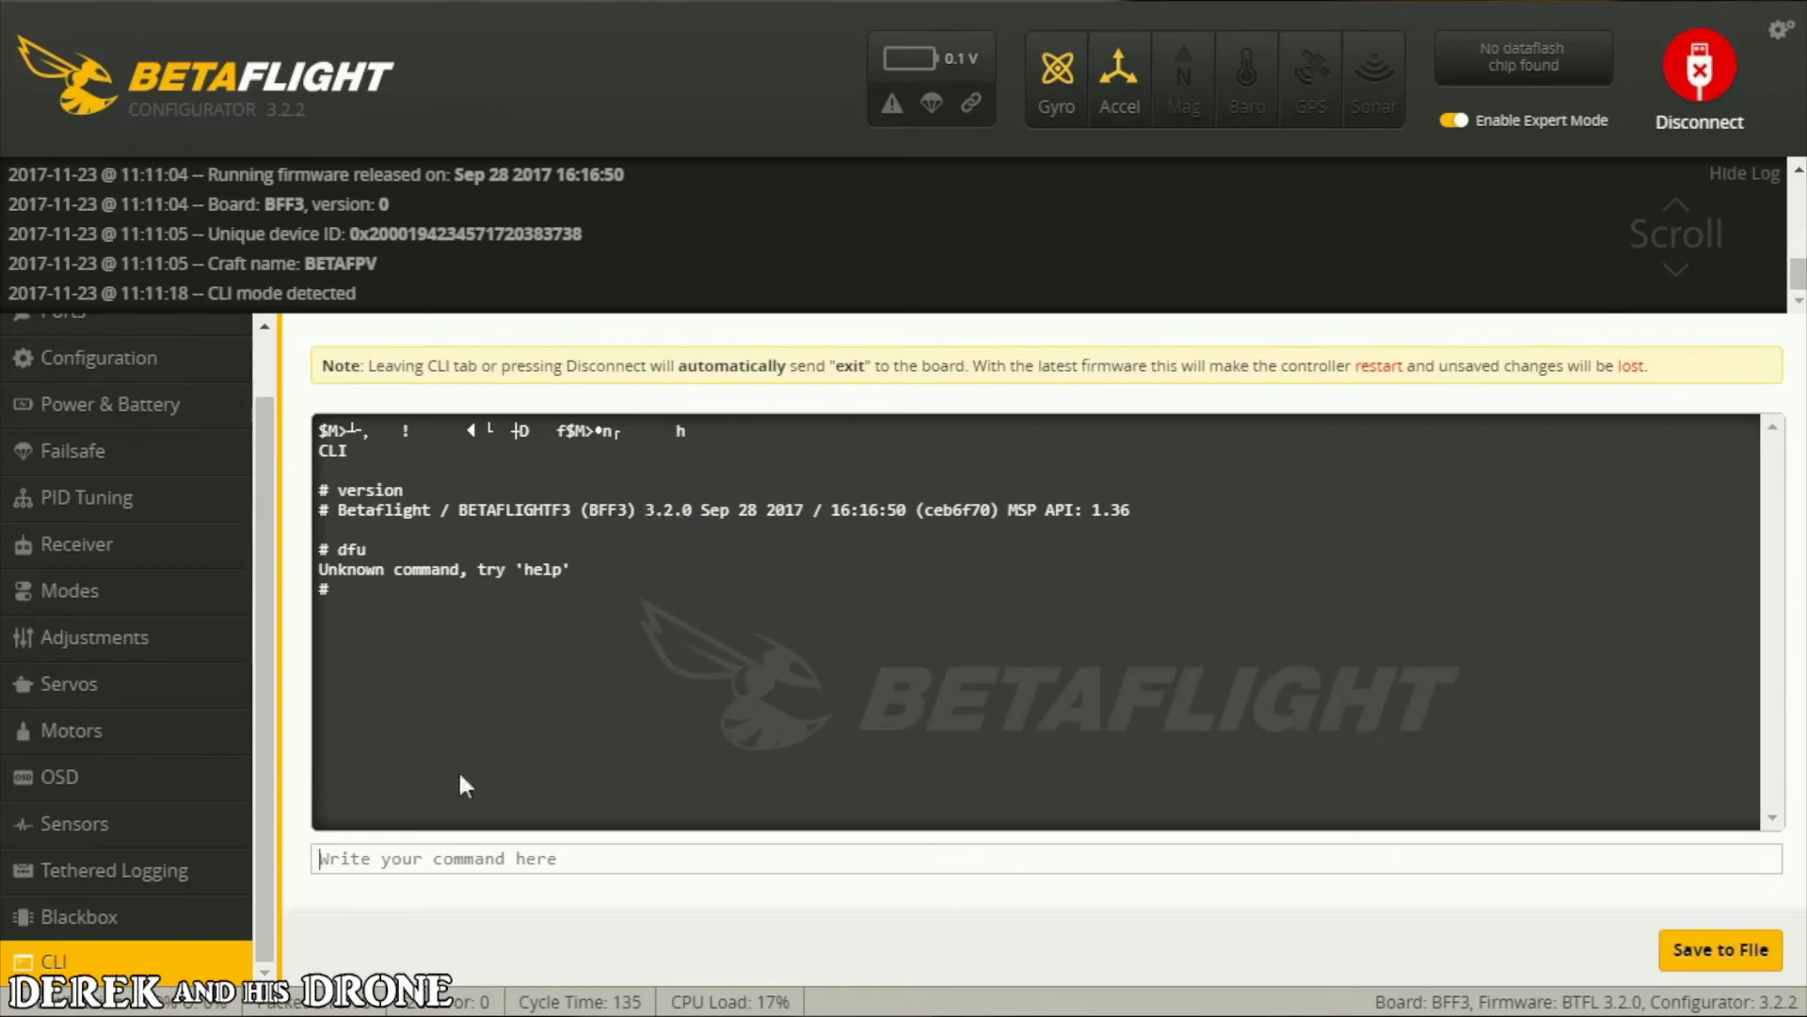
# Reboot the flight controller into its bootloader with the CLI command bl.
pyautogui.click(438, 854)
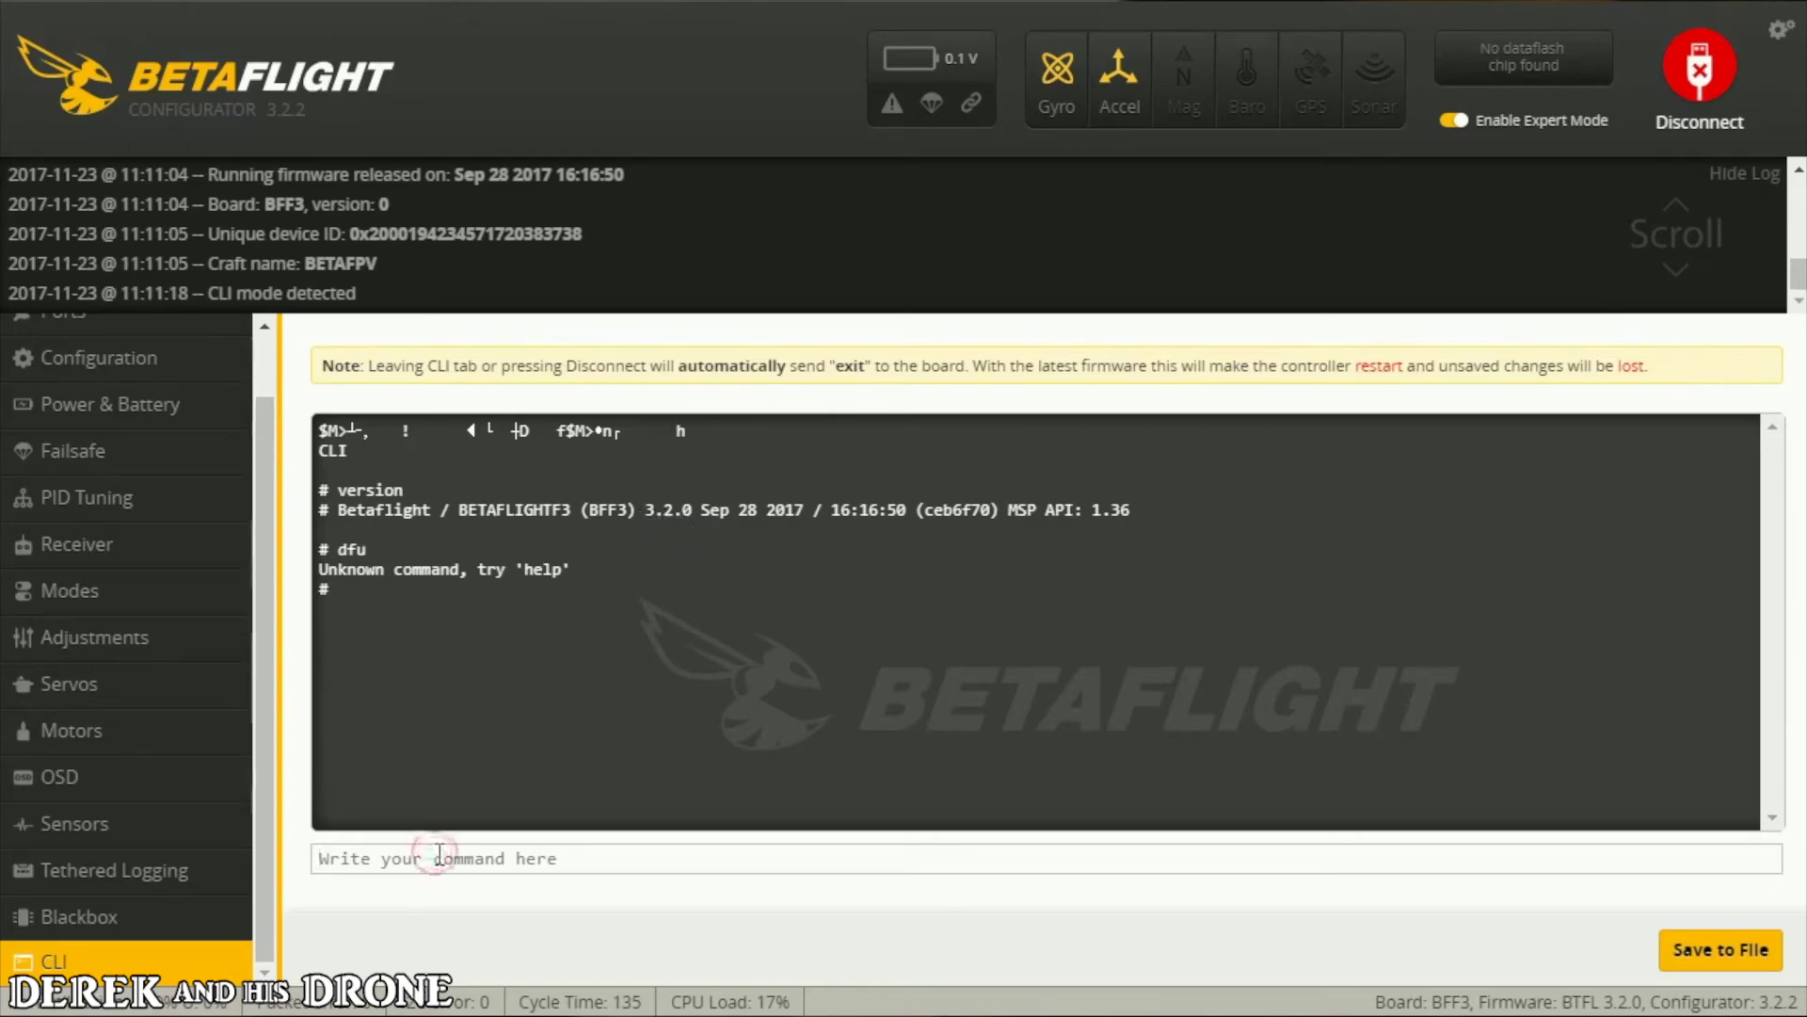
pyautogui.write('bl')
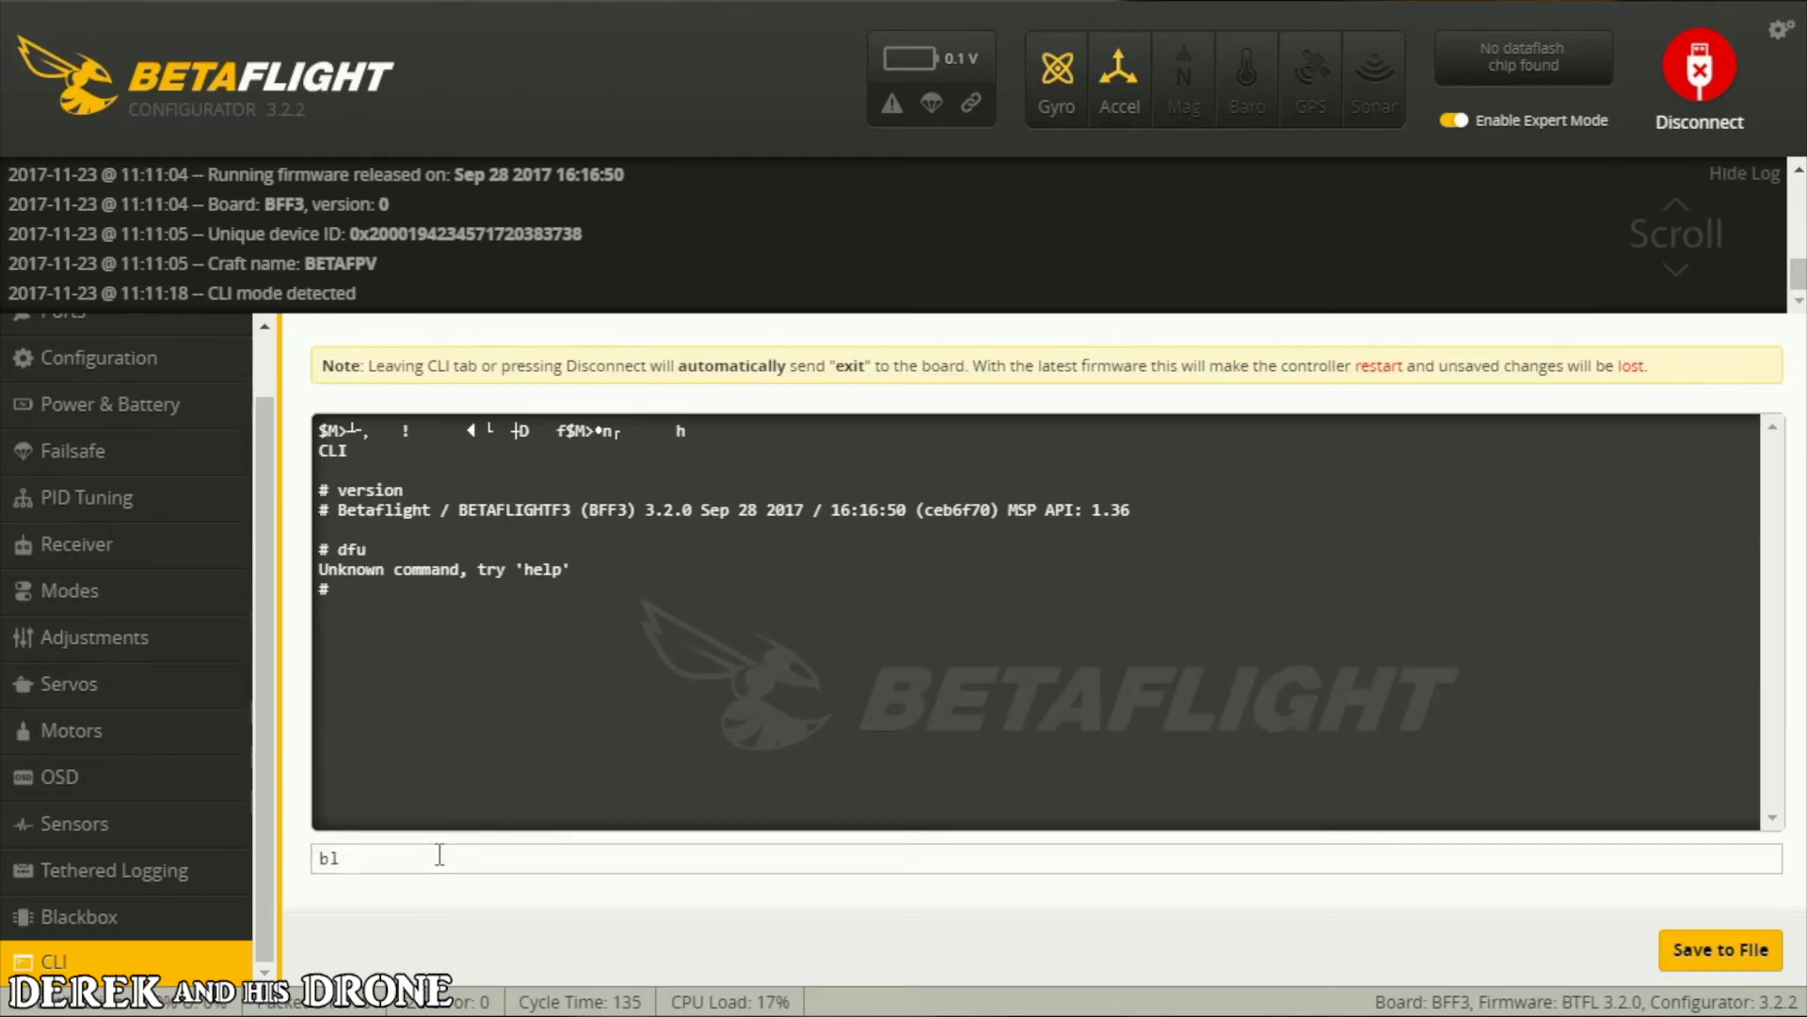
pyautogui.press('Return')
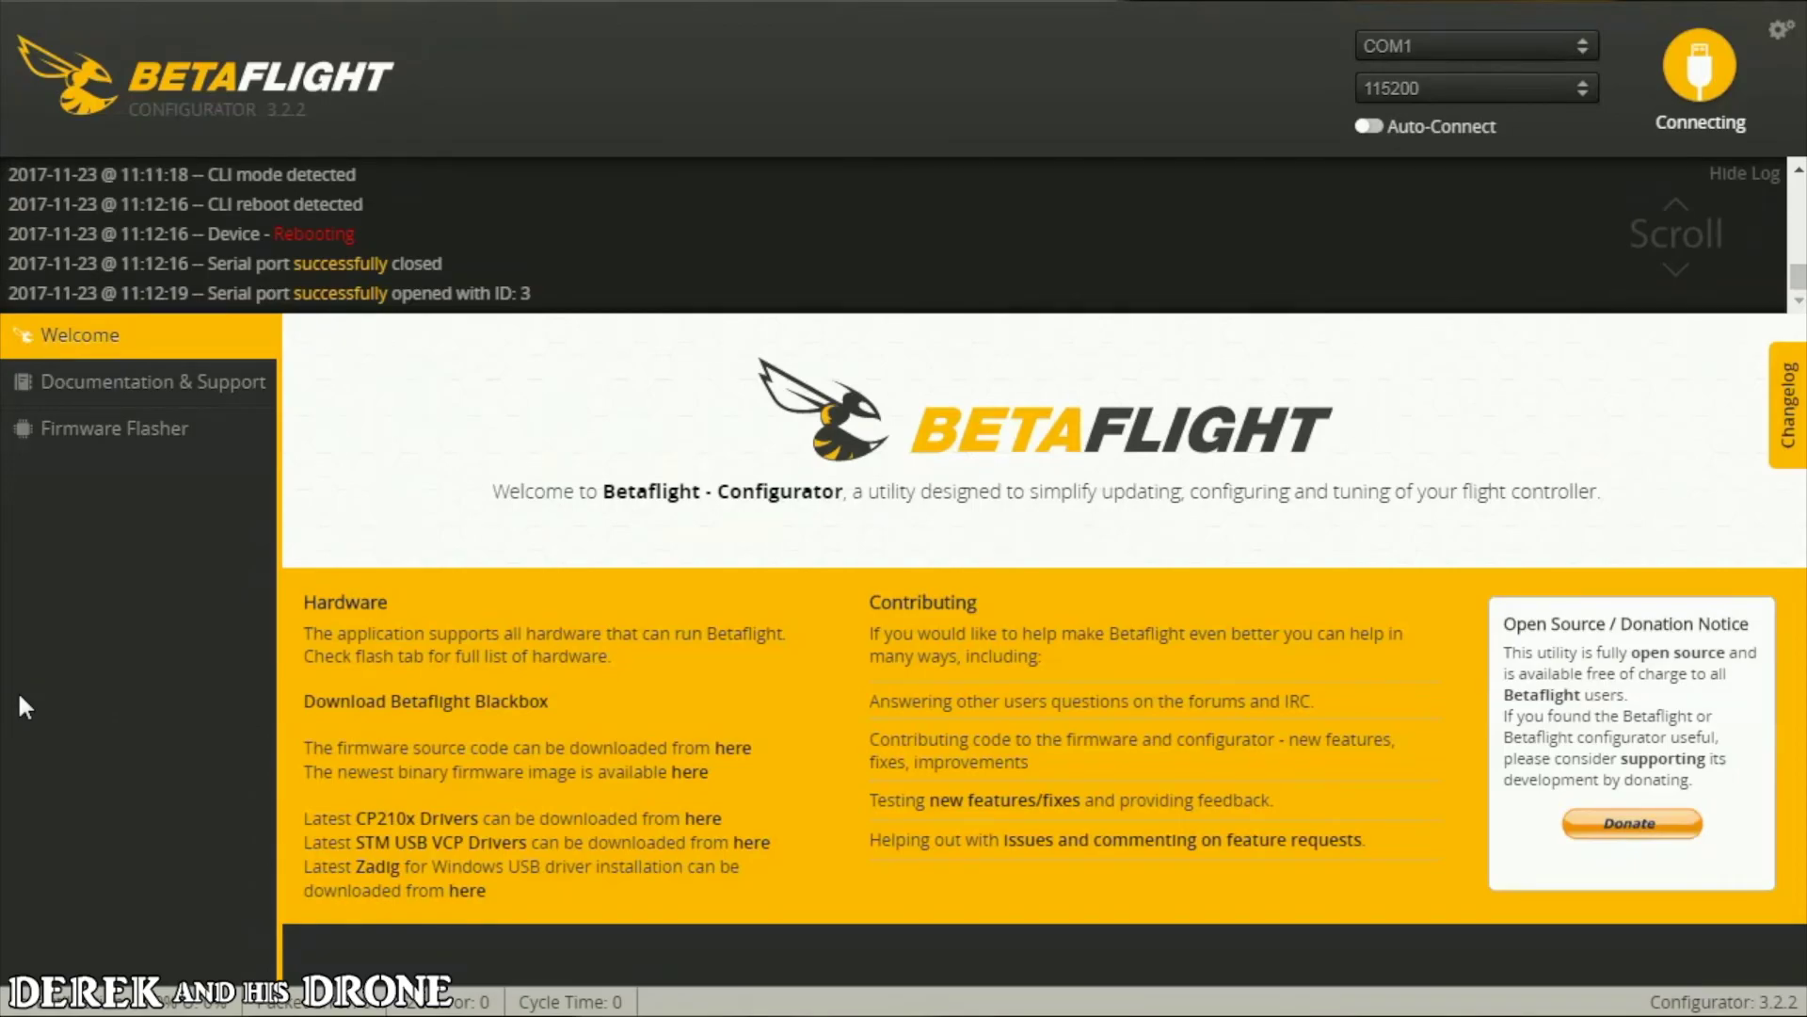
# Fix the board's USB drivers with ImpulseRC Driver Fixer and dismiss the warning about Google Chrome running.
pyautogui.moveTo(370, 422); pyautogui.dragTo(822, 245)
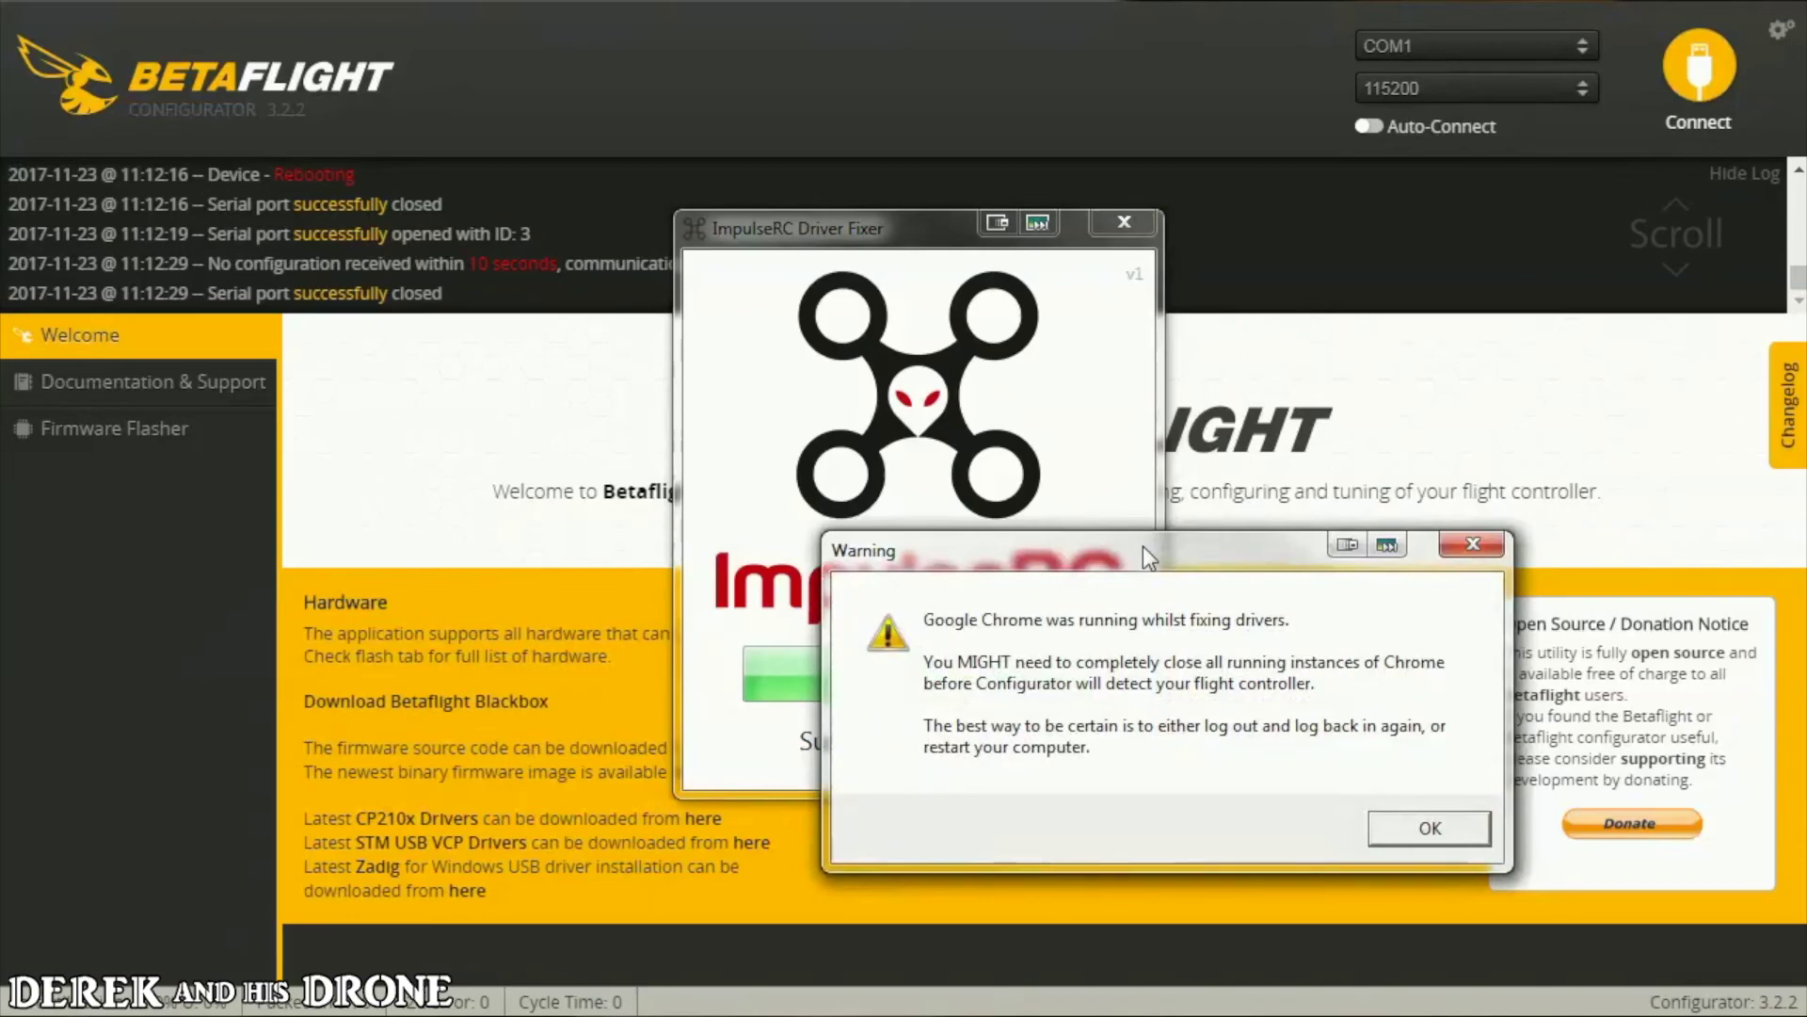
pyautogui.moveTo(1142, 546); pyautogui.dragTo(705, 341)
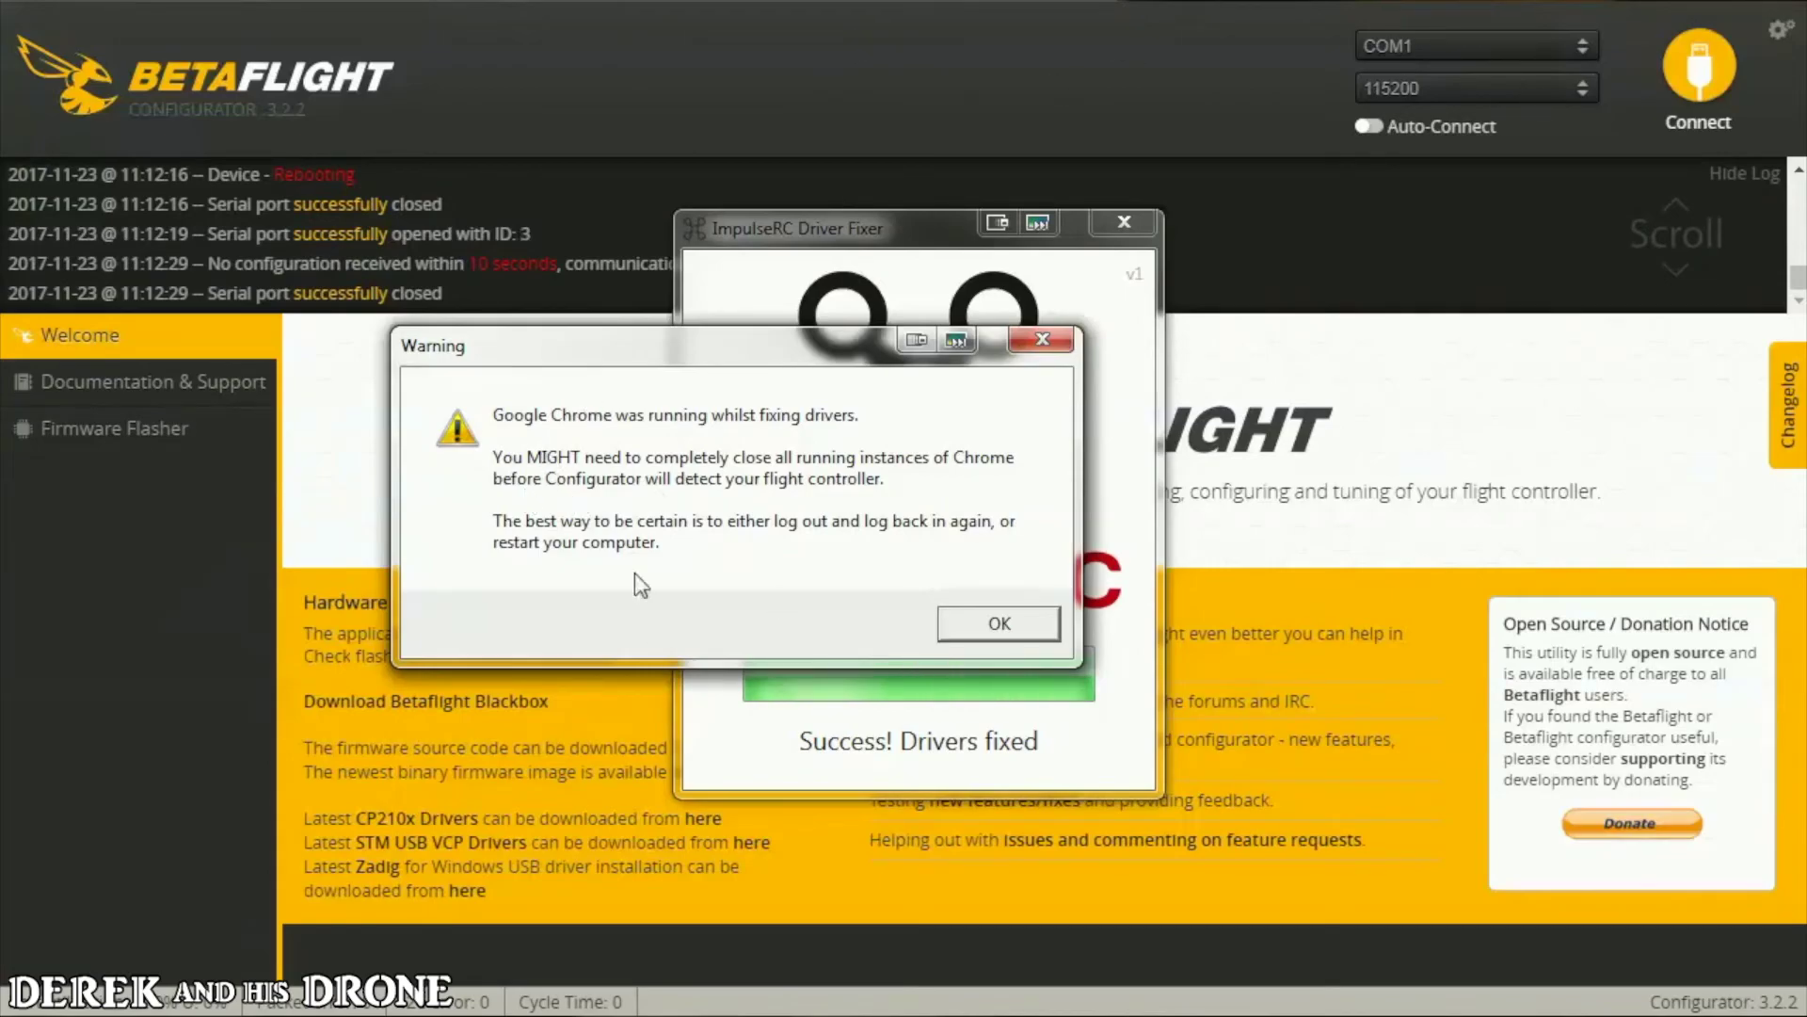
pyautogui.click(975, 628)
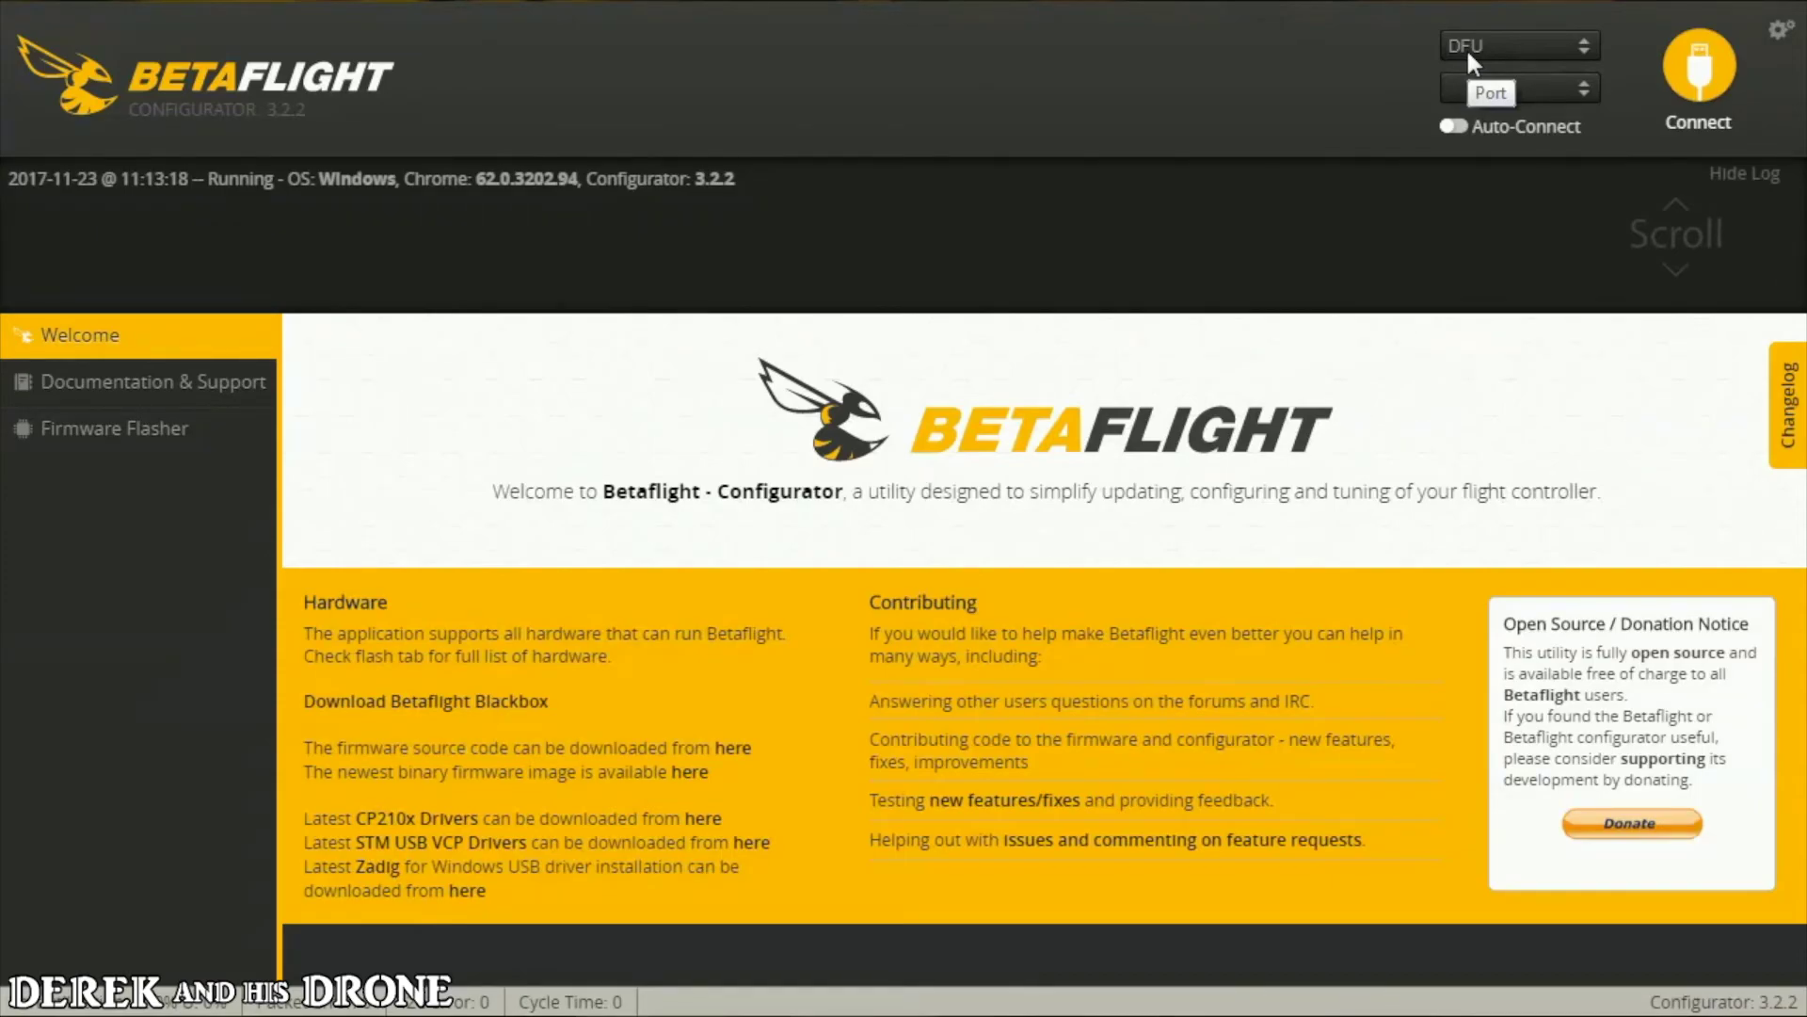
# In the firmware flasher, choose the BETAFLIGHTF3 board and the stable firmware version 3.2.1 dated 17-10-2017.
pyautogui.click(129, 435)
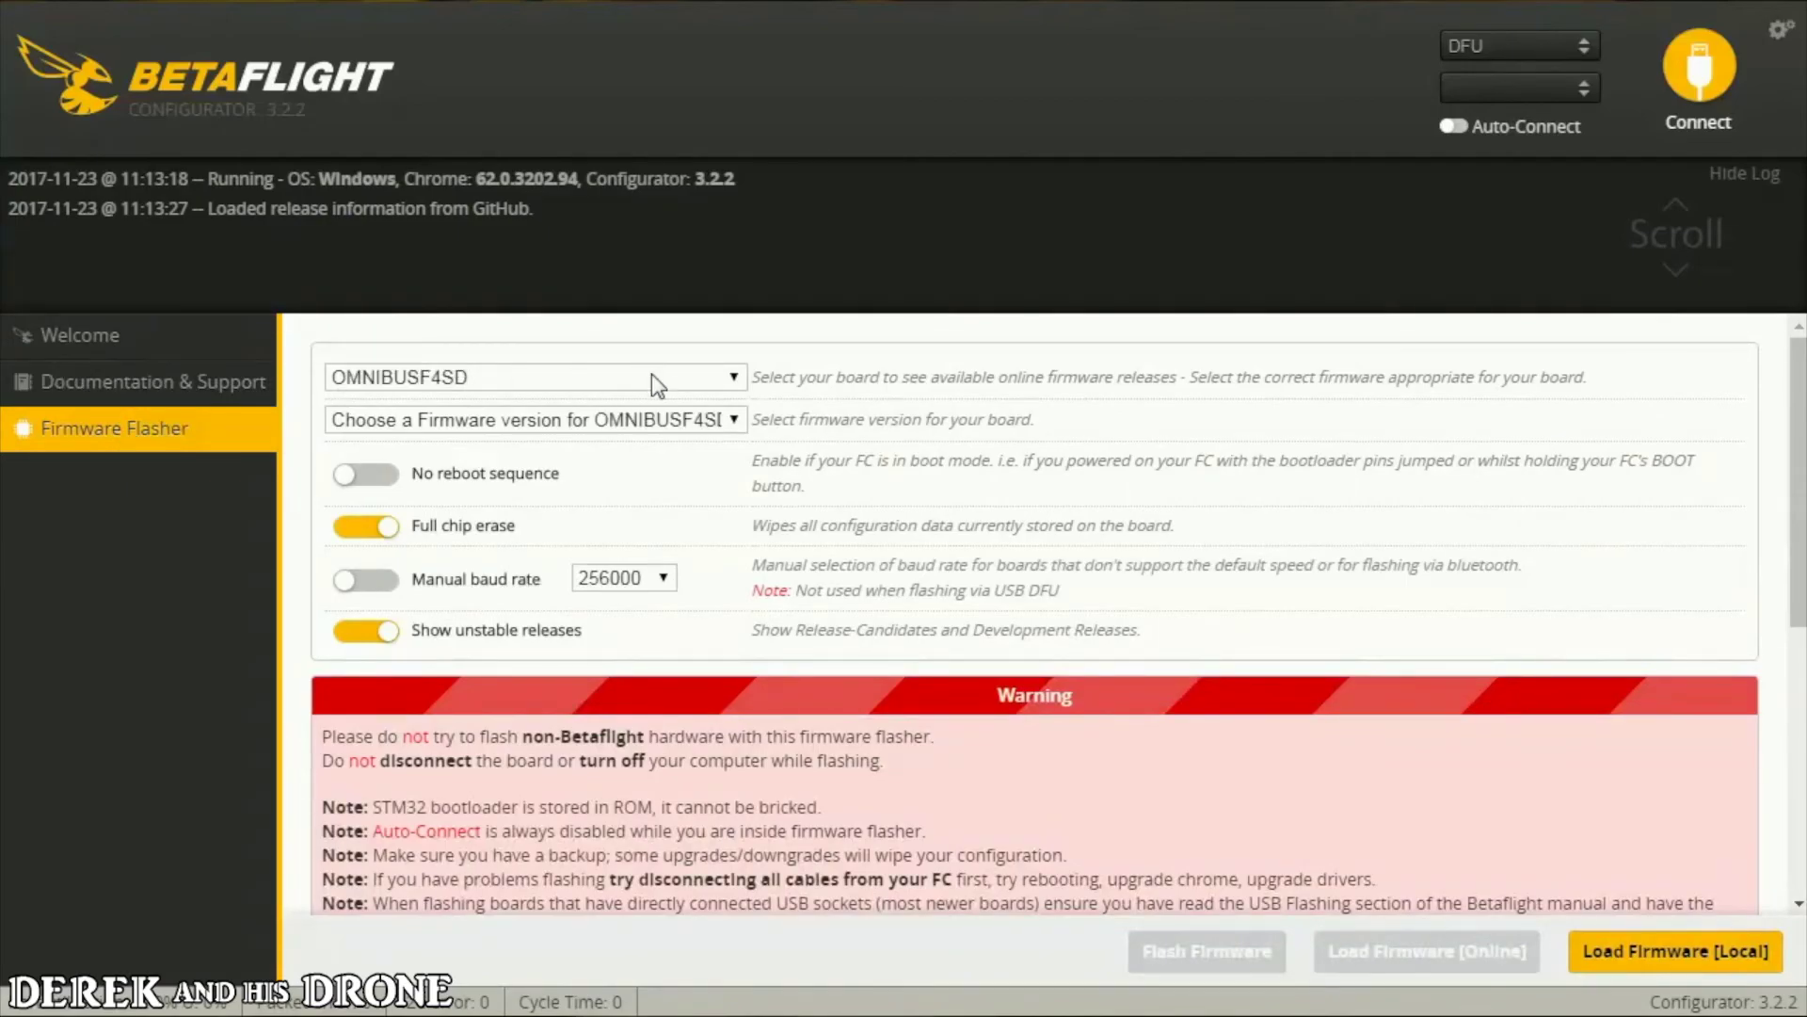
pyautogui.click(735, 382)
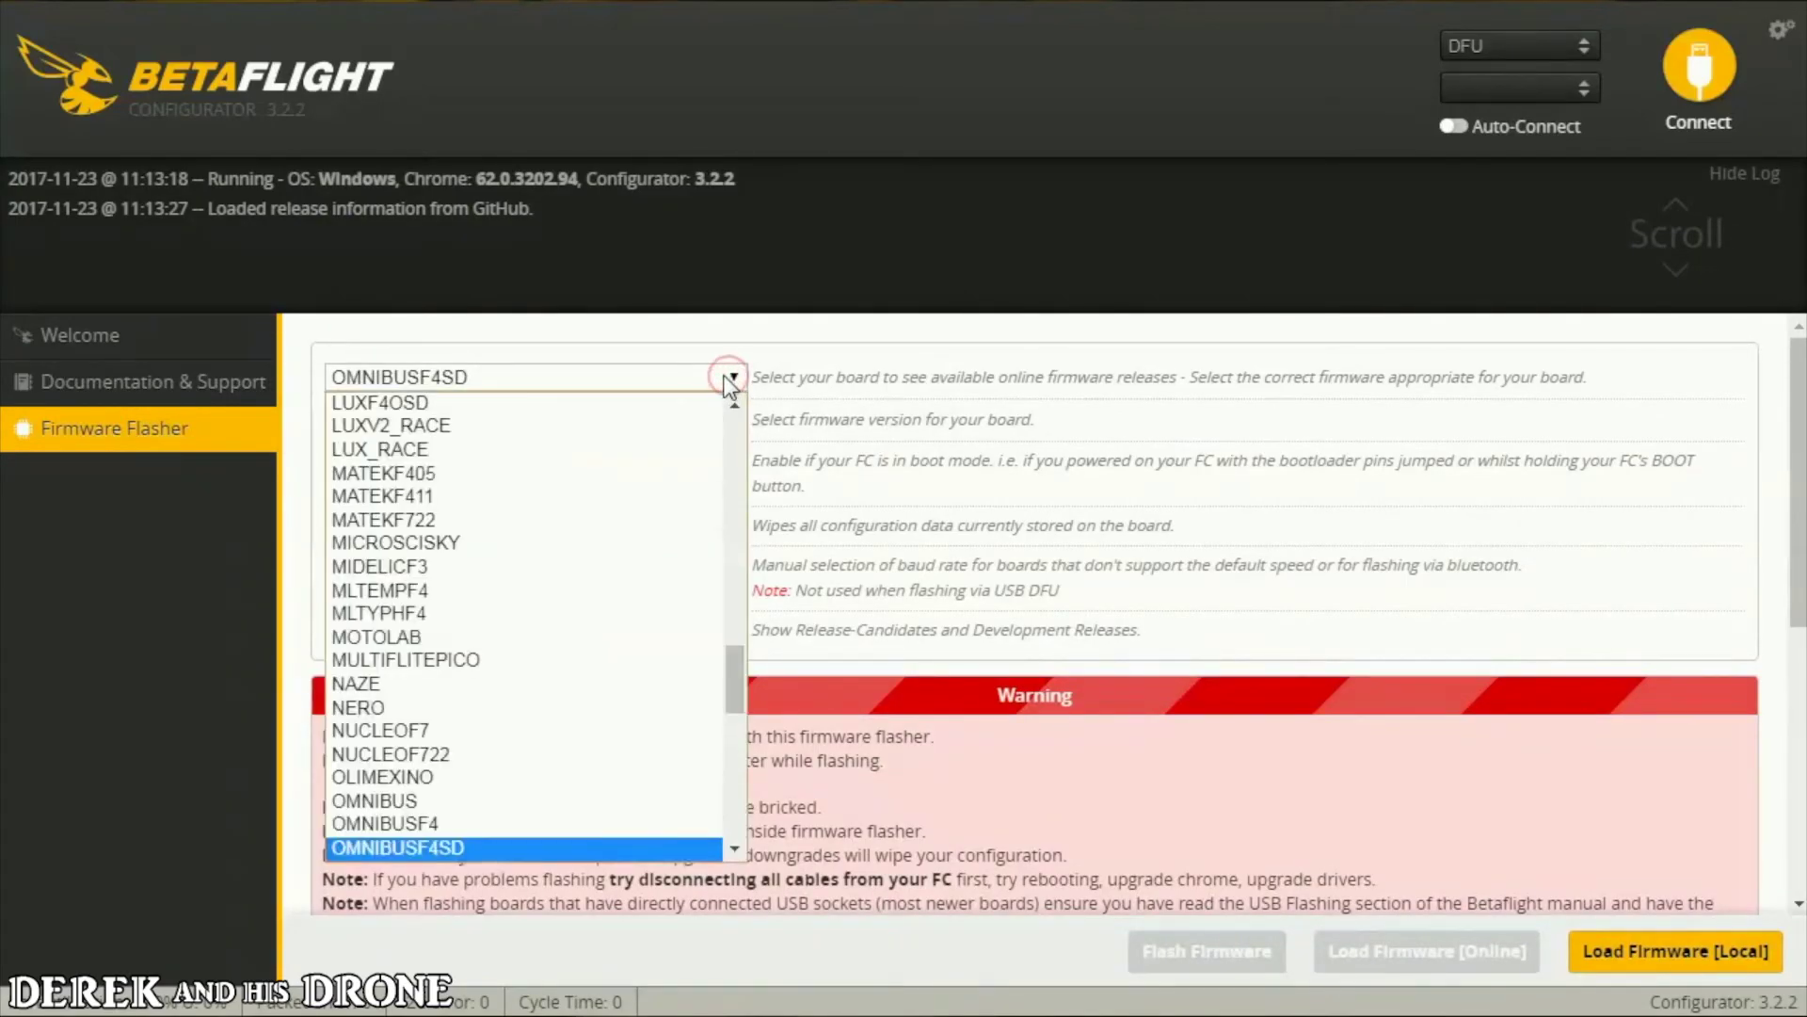
pyautogui.moveTo(734, 676); pyautogui.dragTo(757, 496)
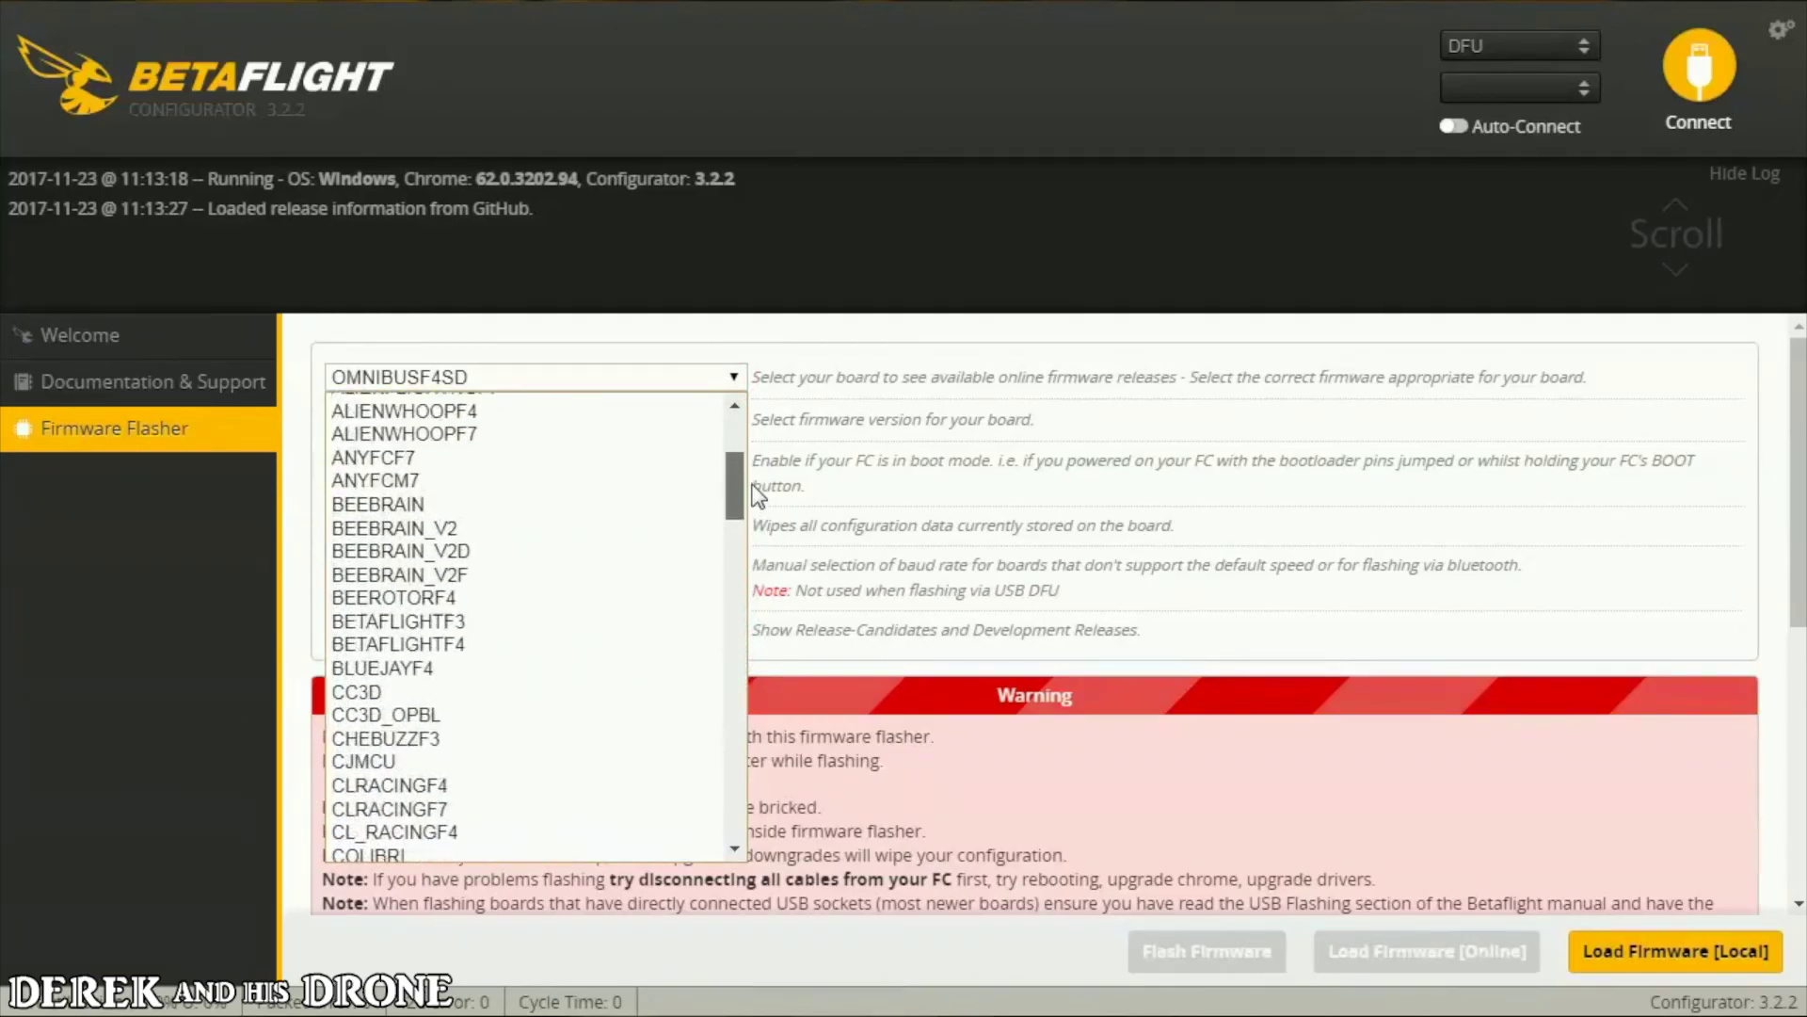
pyautogui.click(470, 620)
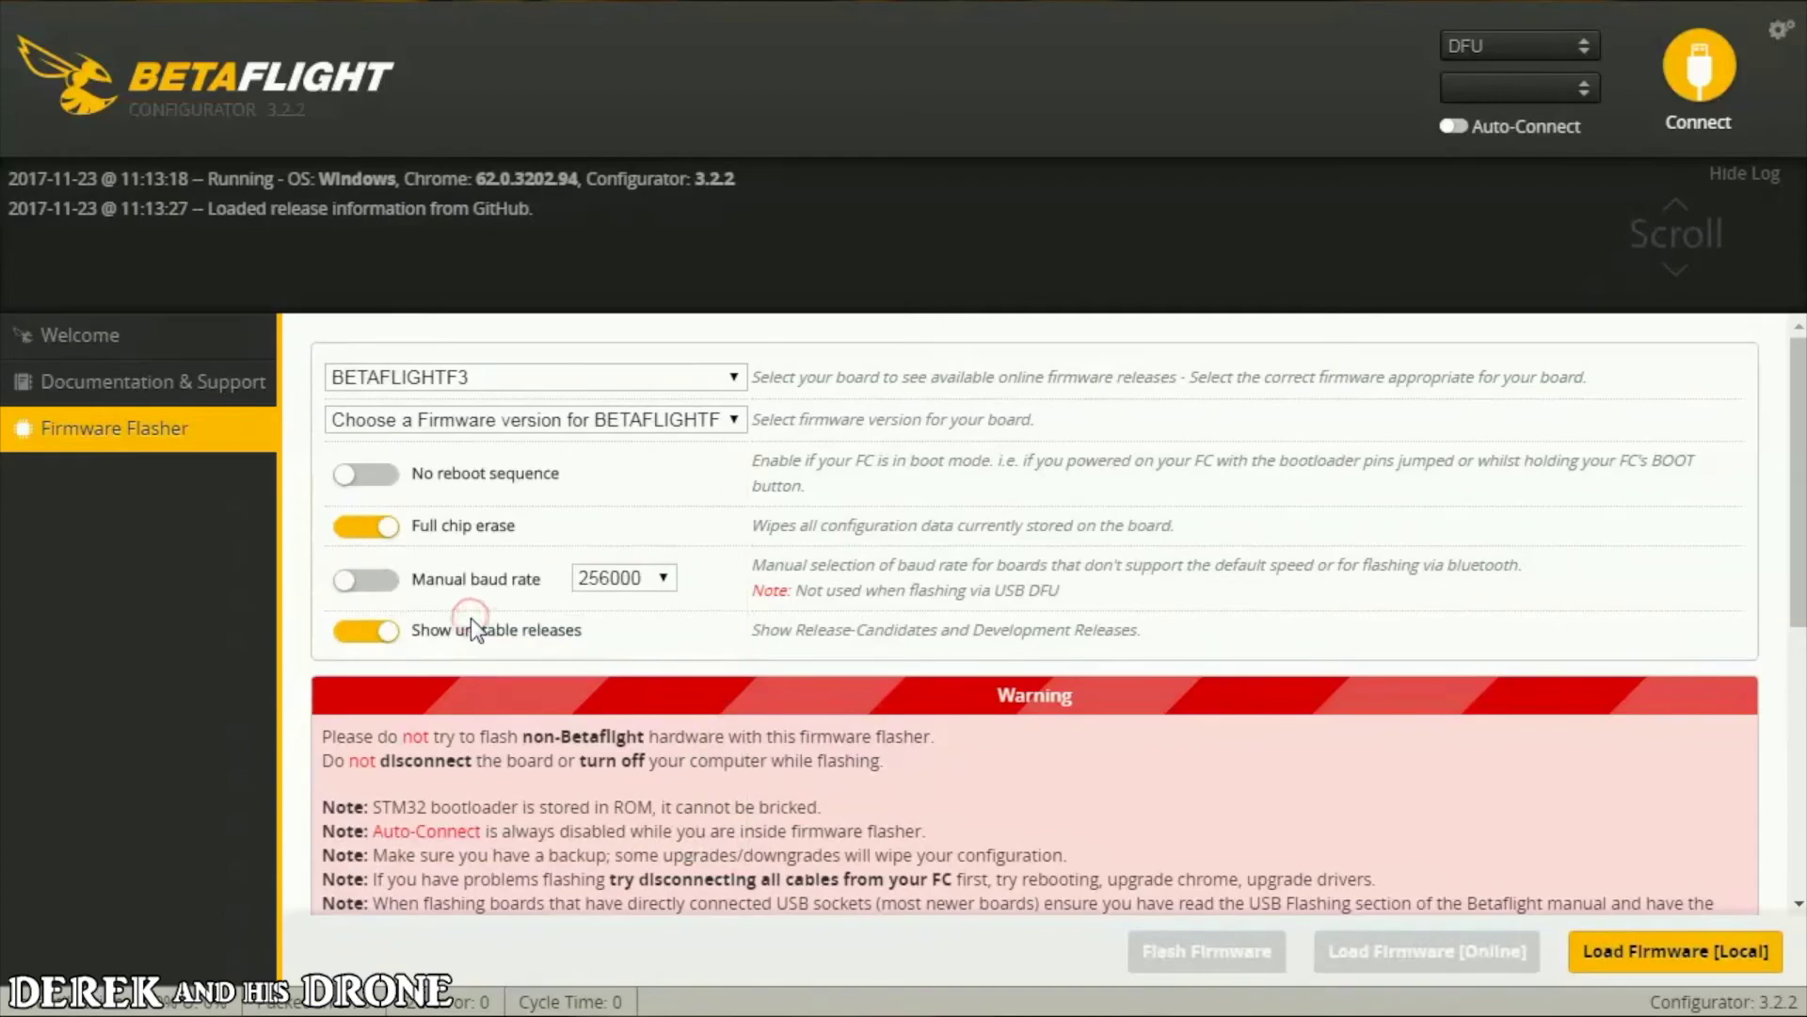
pyautogui.click(730, 418)
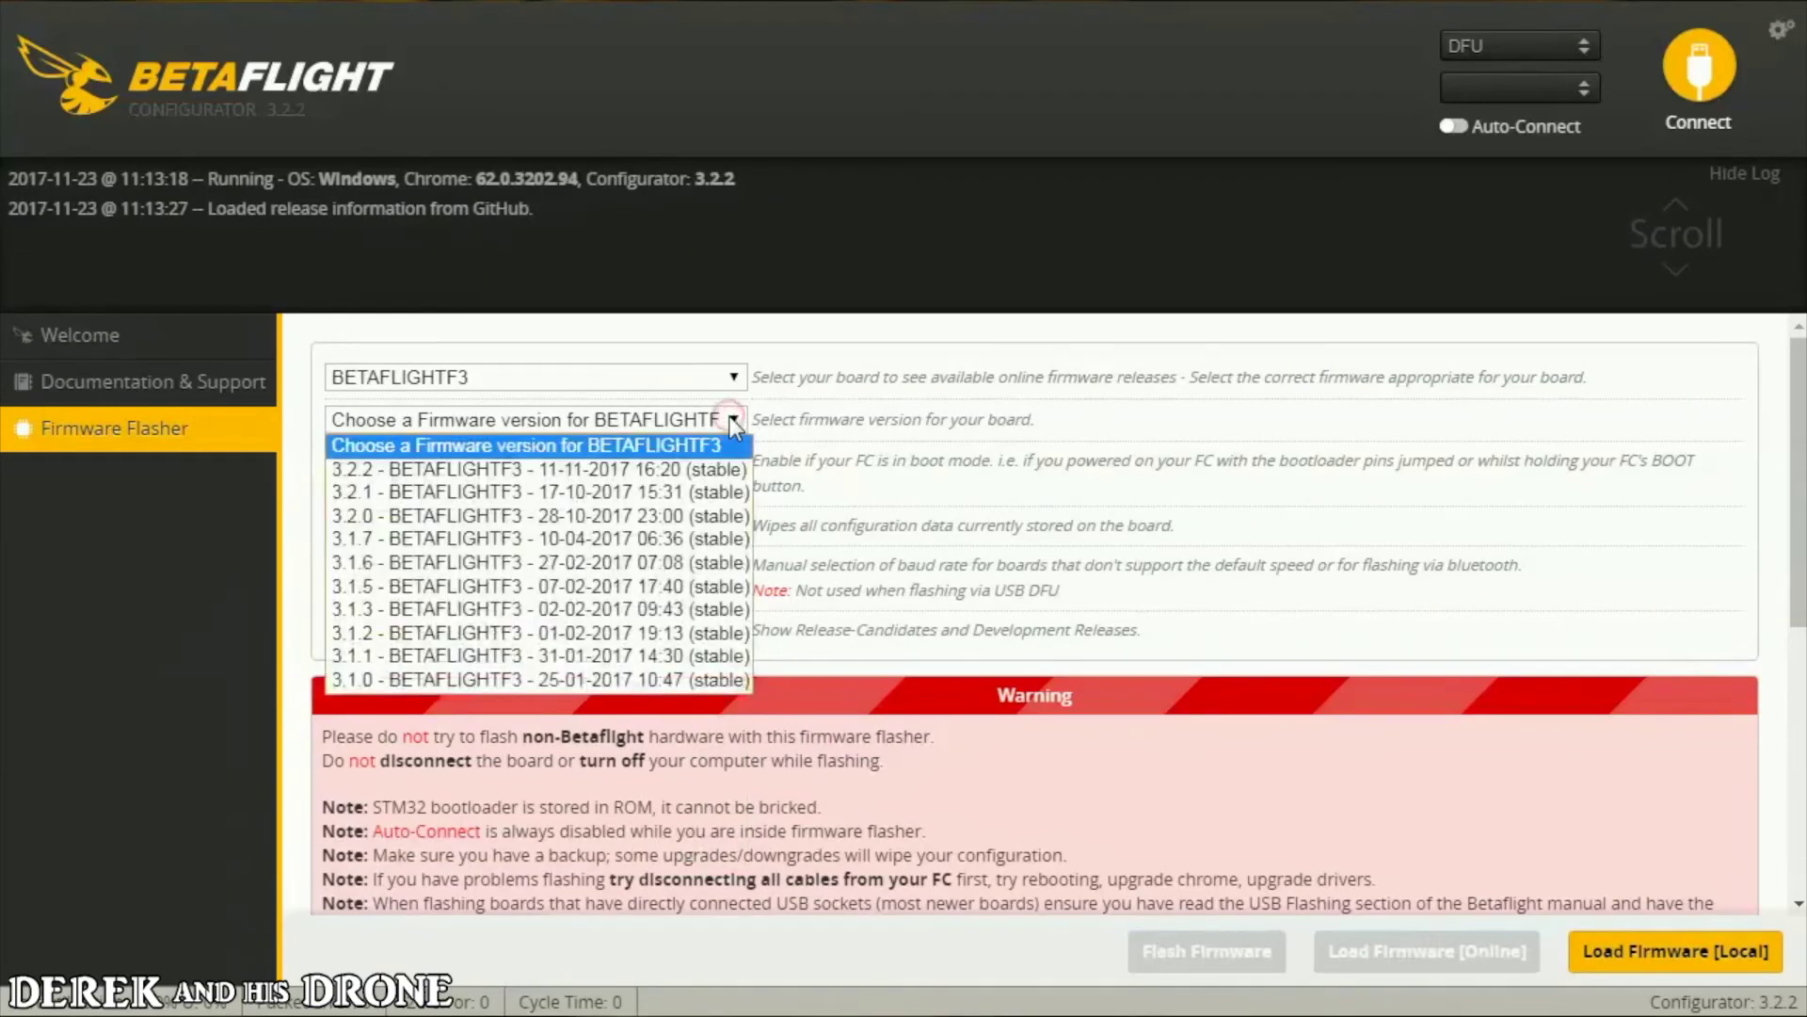
pyautogui.click(412, 494)
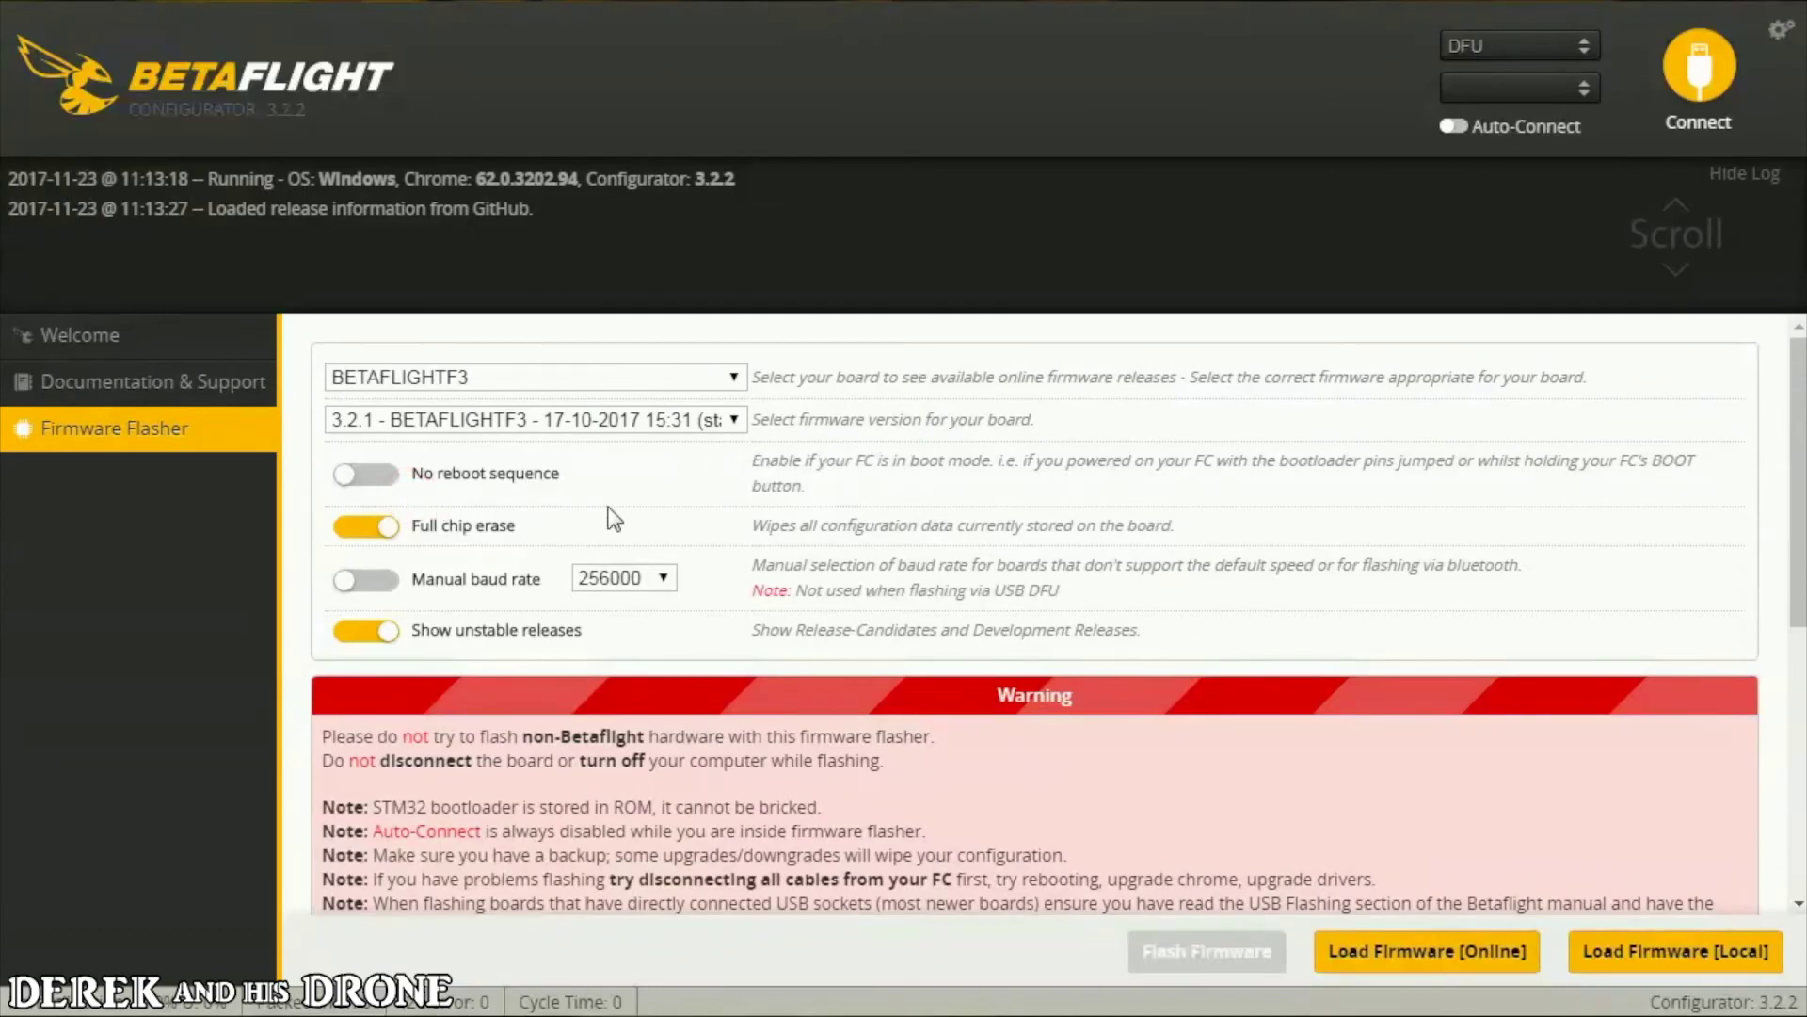
# Load the selected 3.2.1 firmware from the online source and flash it to the board.
pyautogui.click(1416, 956)
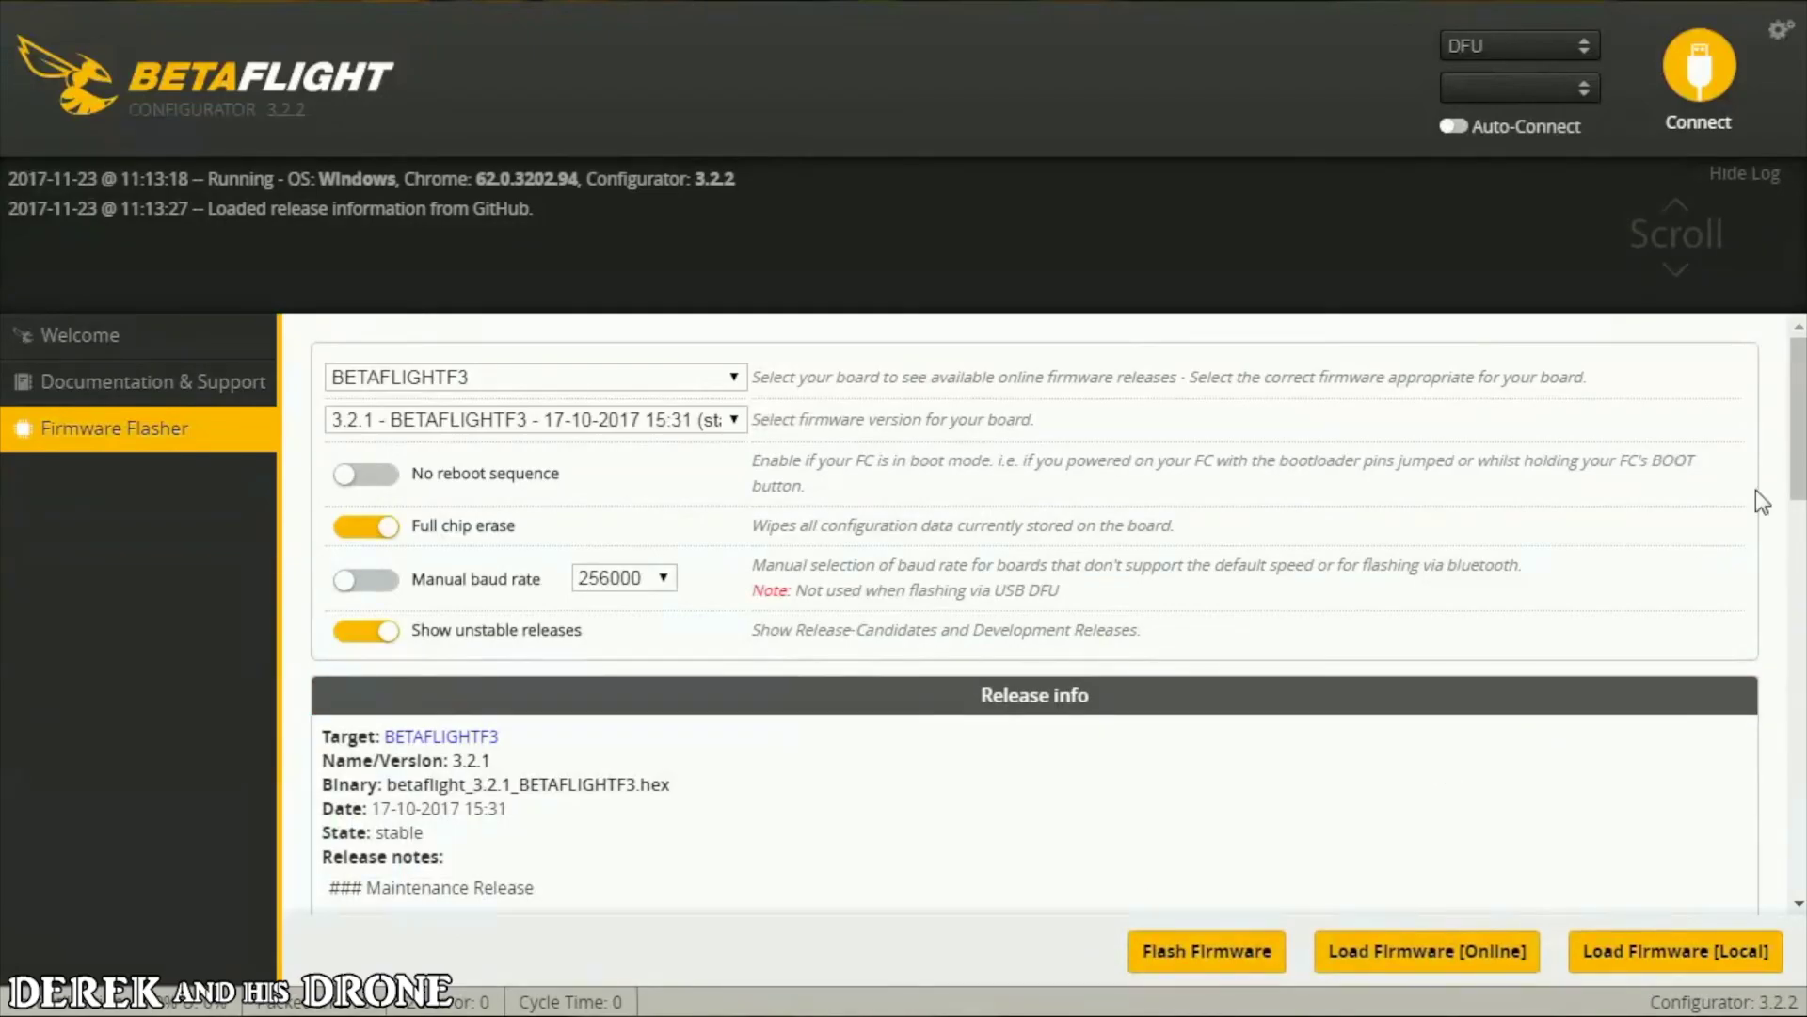
pyautogui.scroll(-4, 1774, 527)
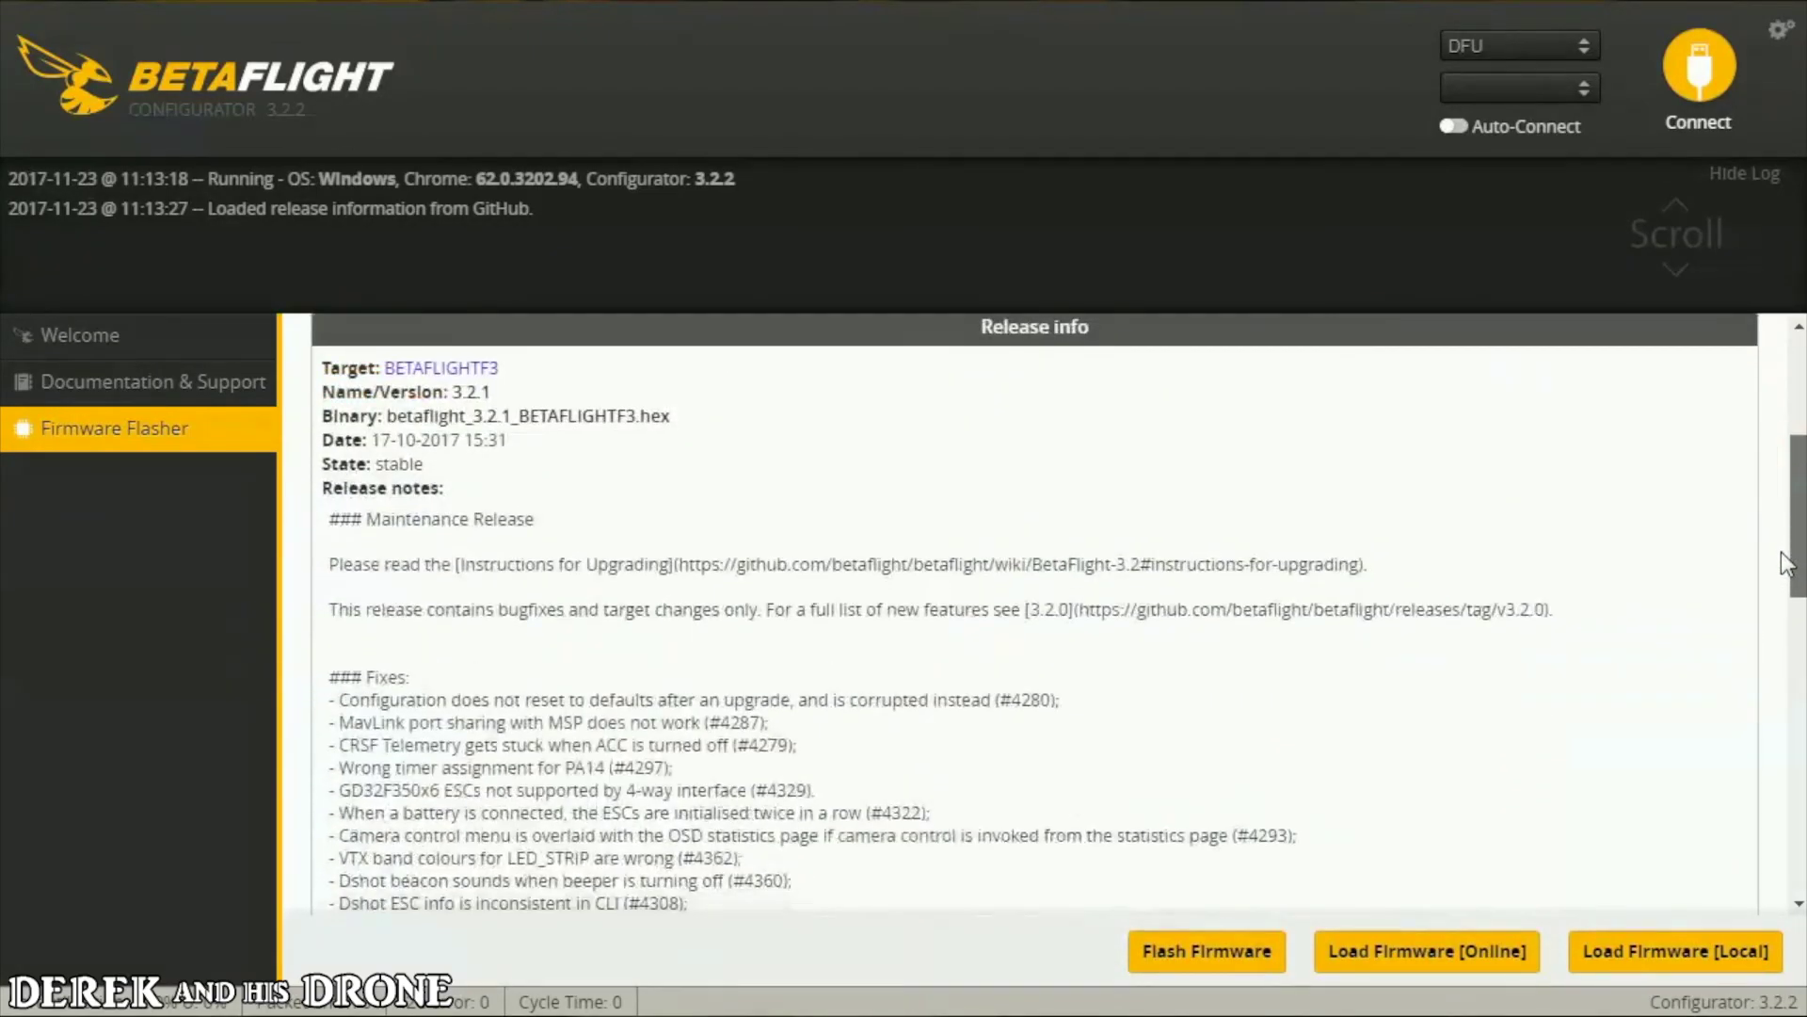
pyautogui.scroll(-2, 1781, 552)
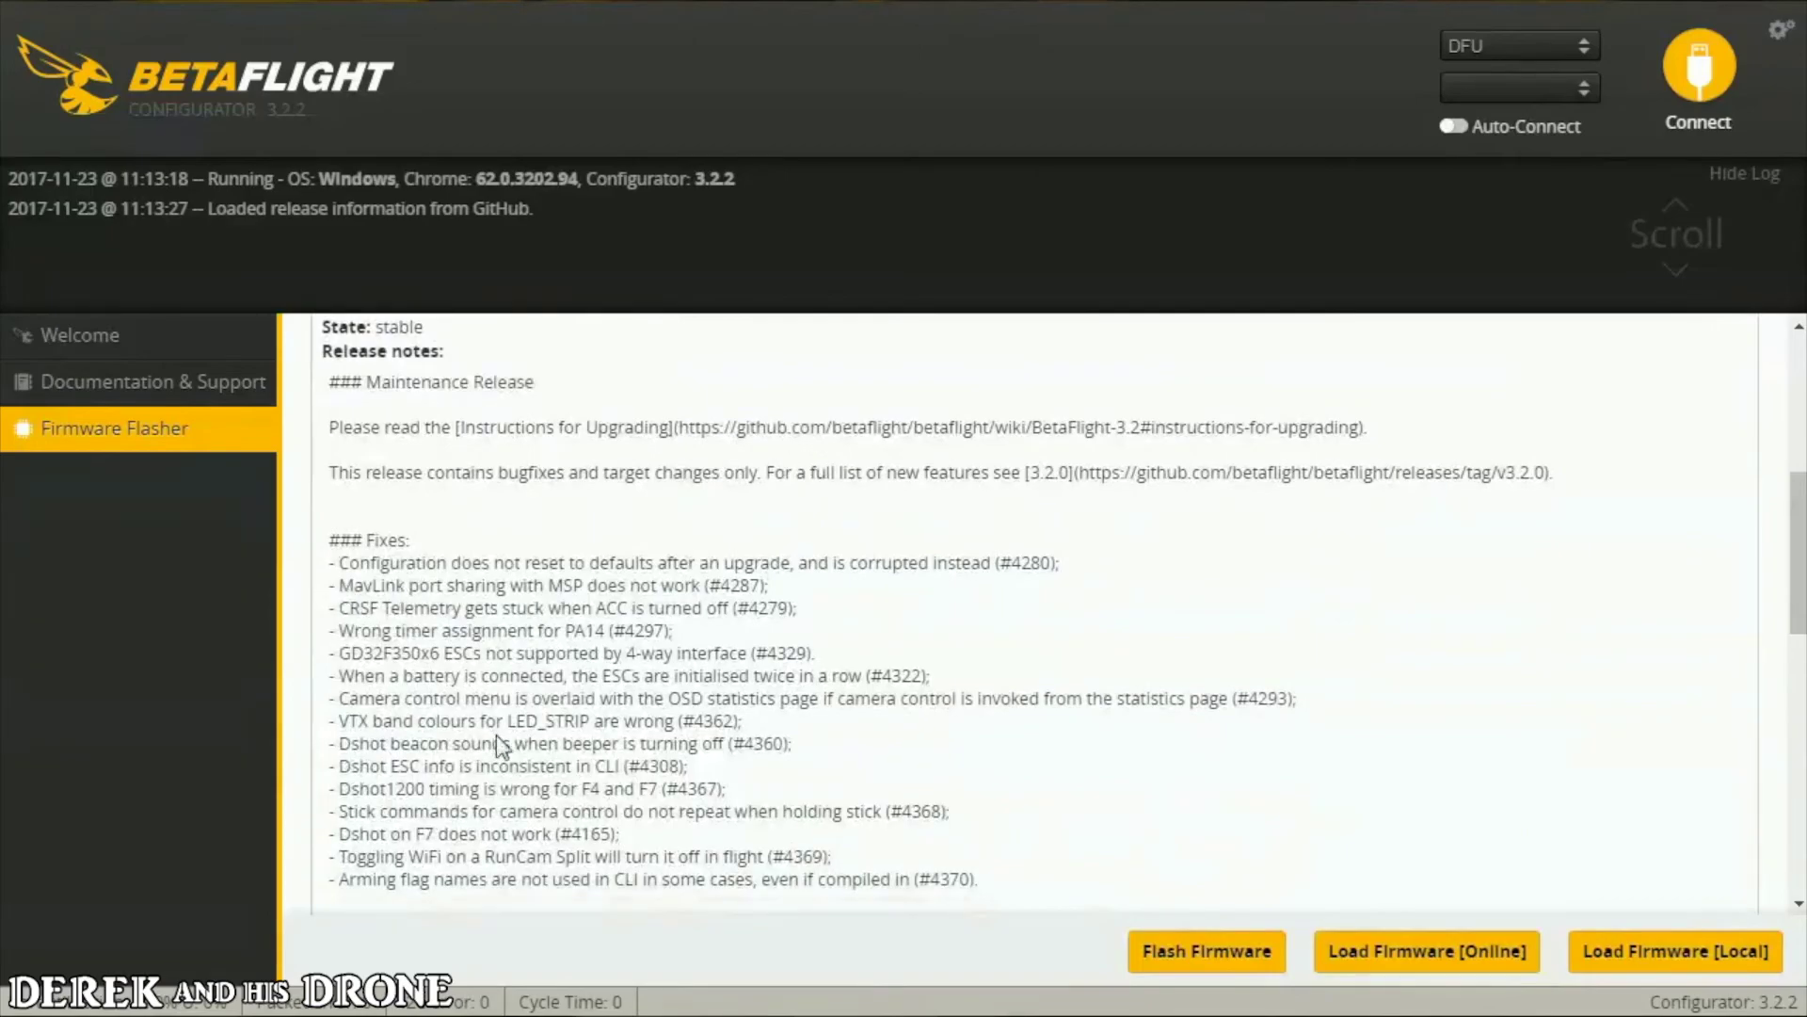
pyautogui.moveTo(1793, 514); pyautogui.dragTo(1753, 798)
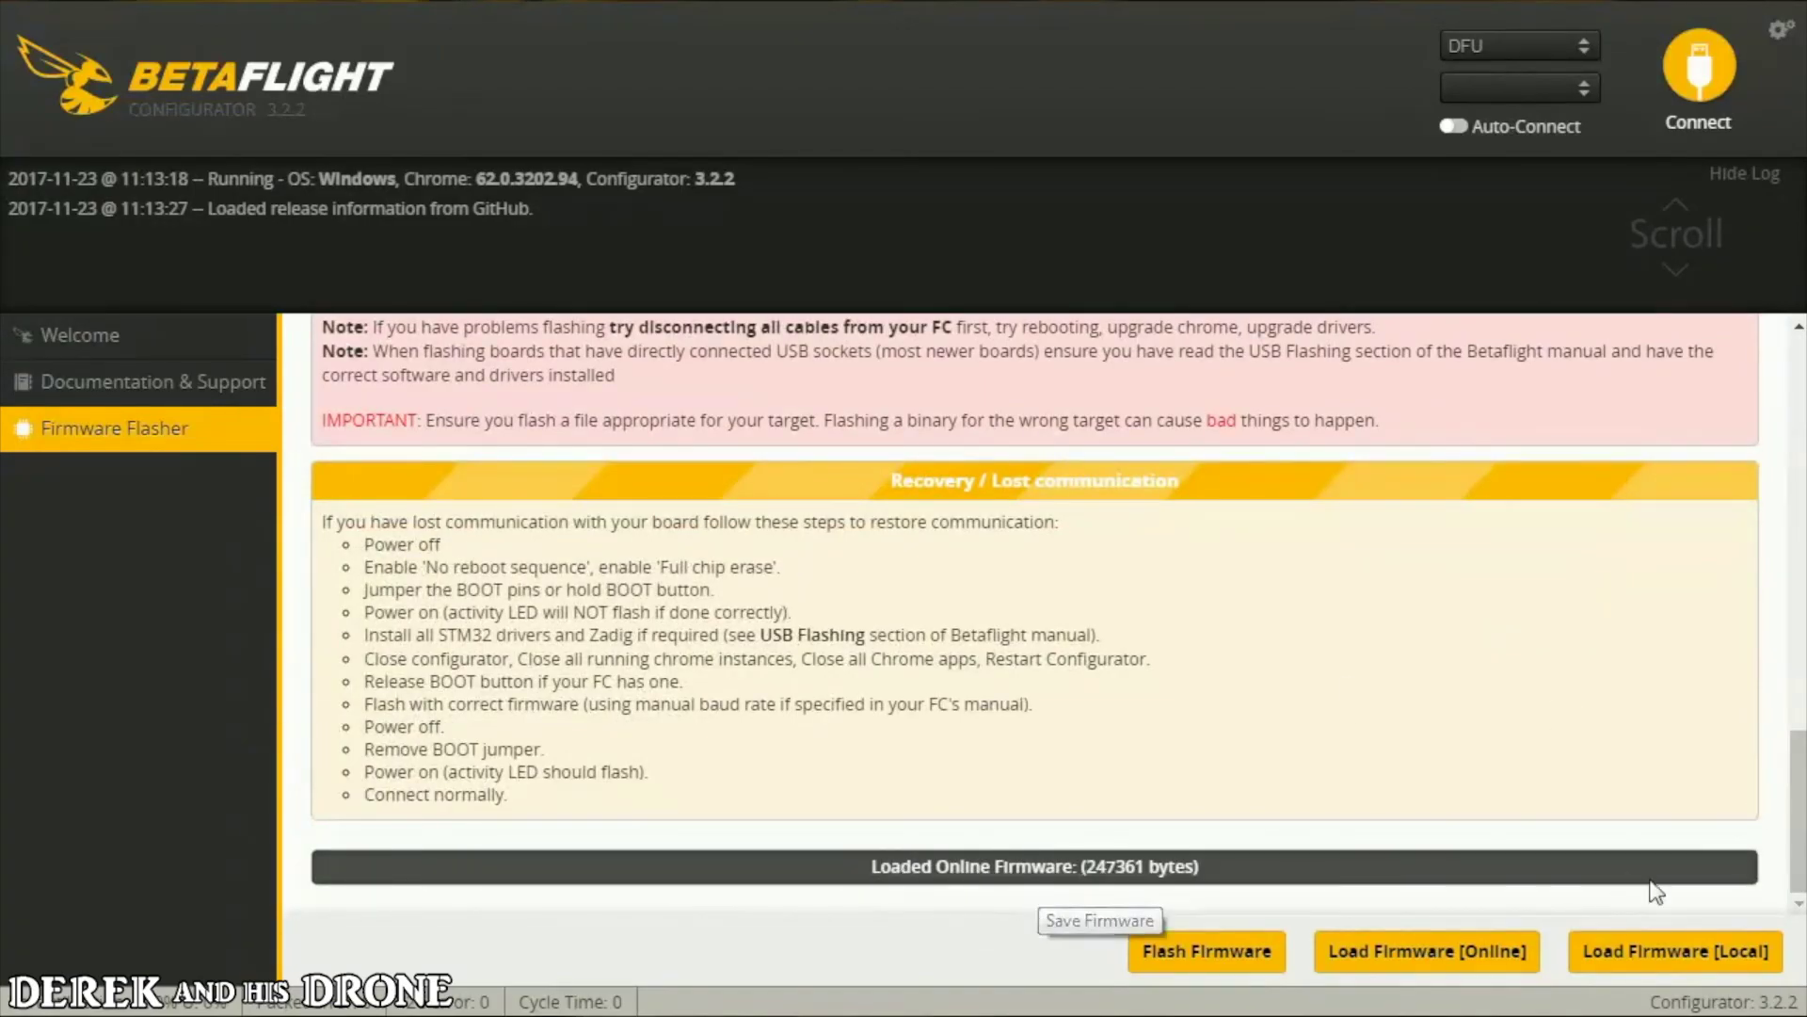
pyautogui.click(1213, 952)
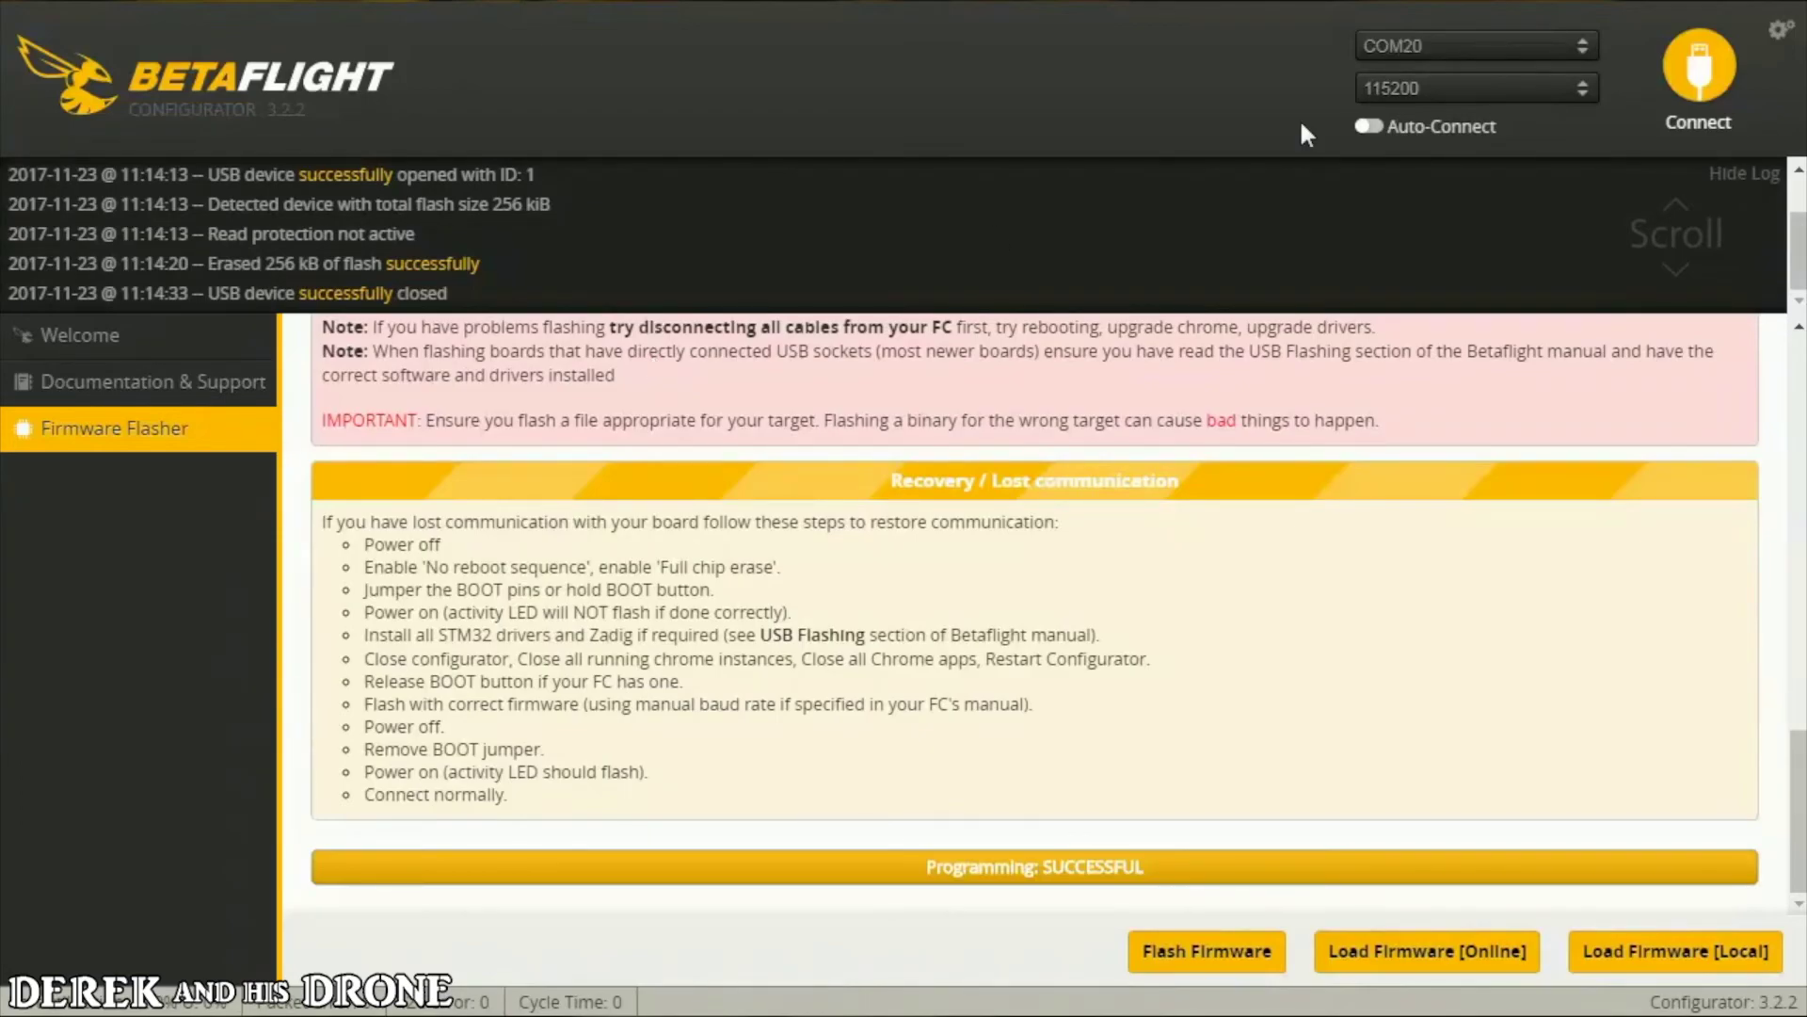
# Reconnect to the board on COM20 and paste the copied configuration commands into the CLI to run them.
pyautogui.click(1699, 64)
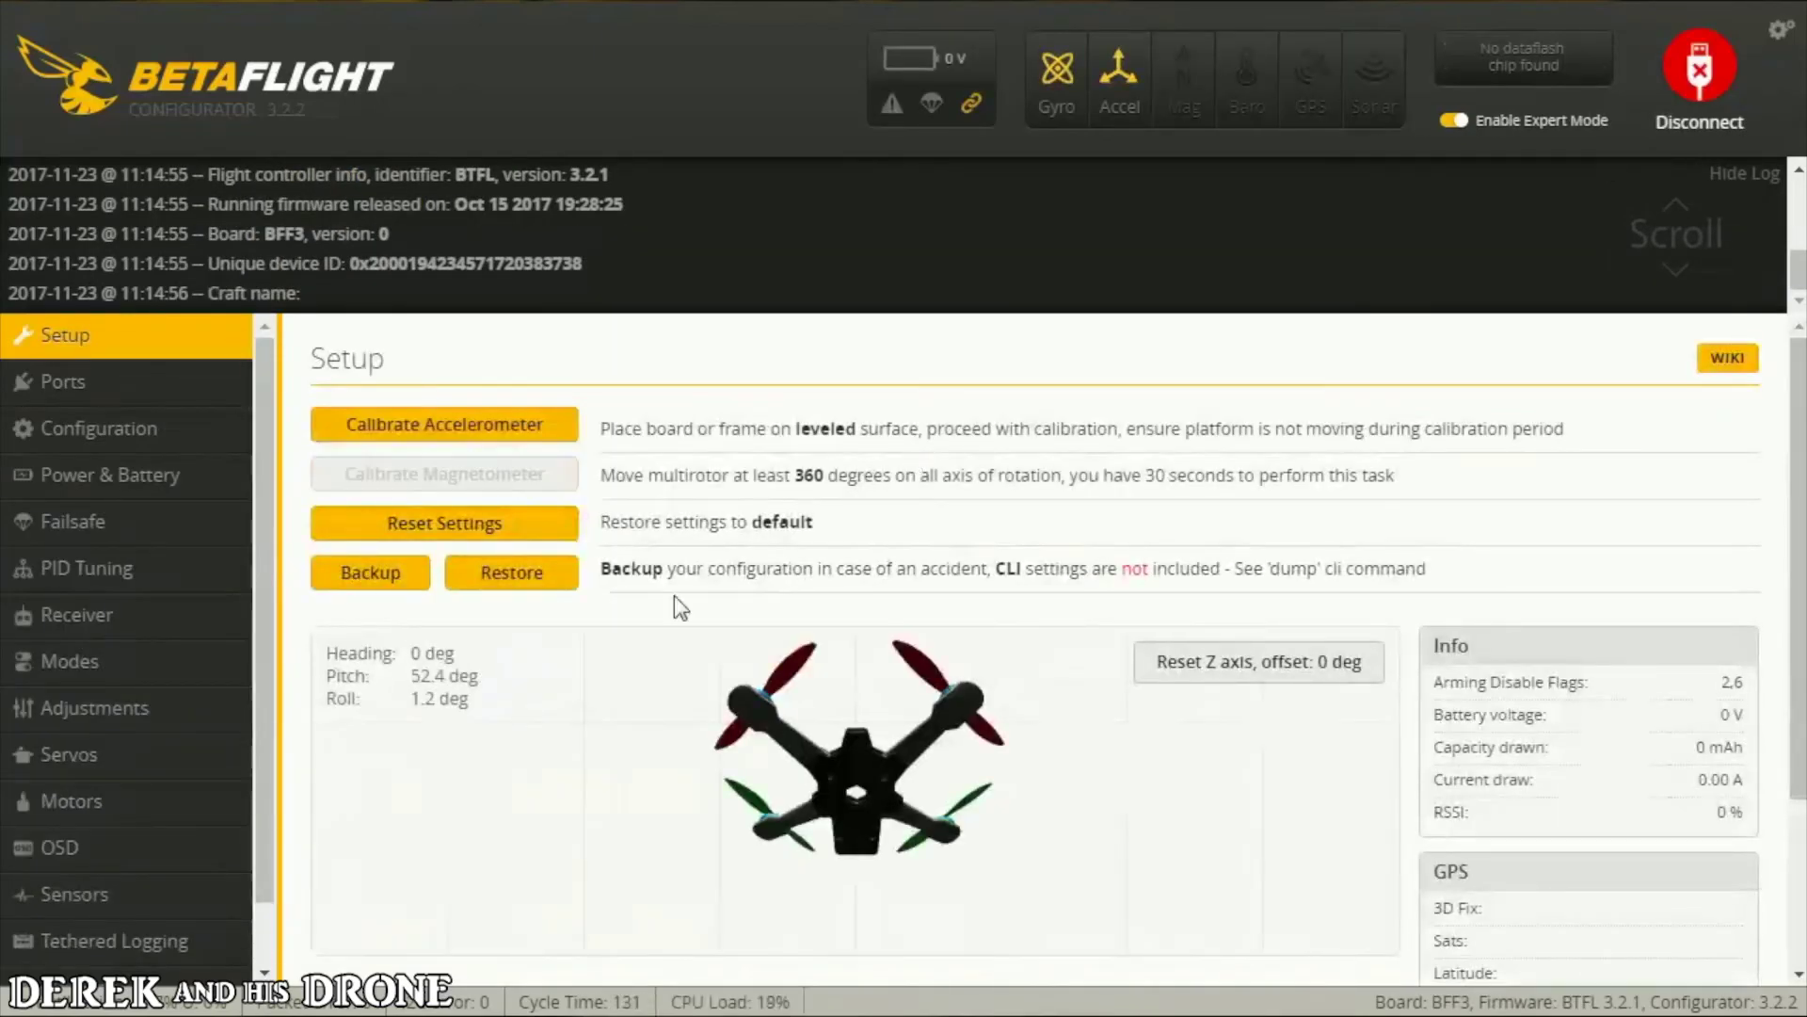
pyautogui.scroll(-2, 267, 674)
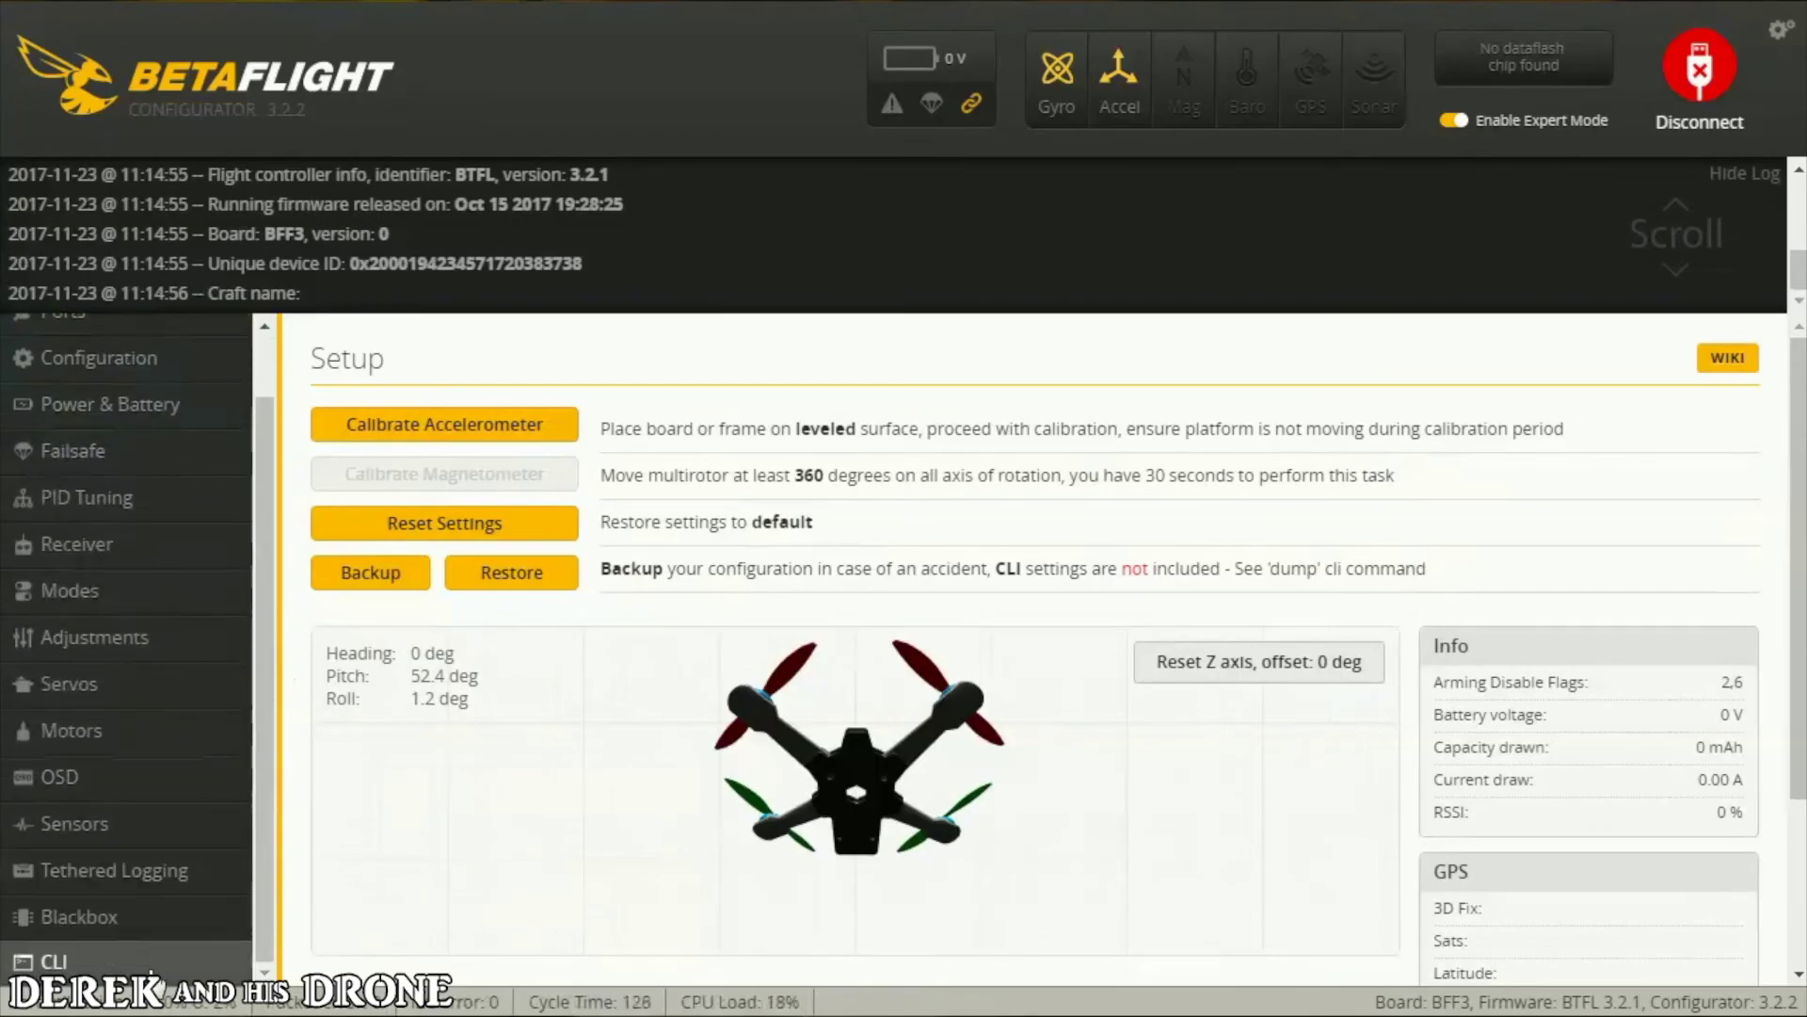
pyautogui.click(160, 960)
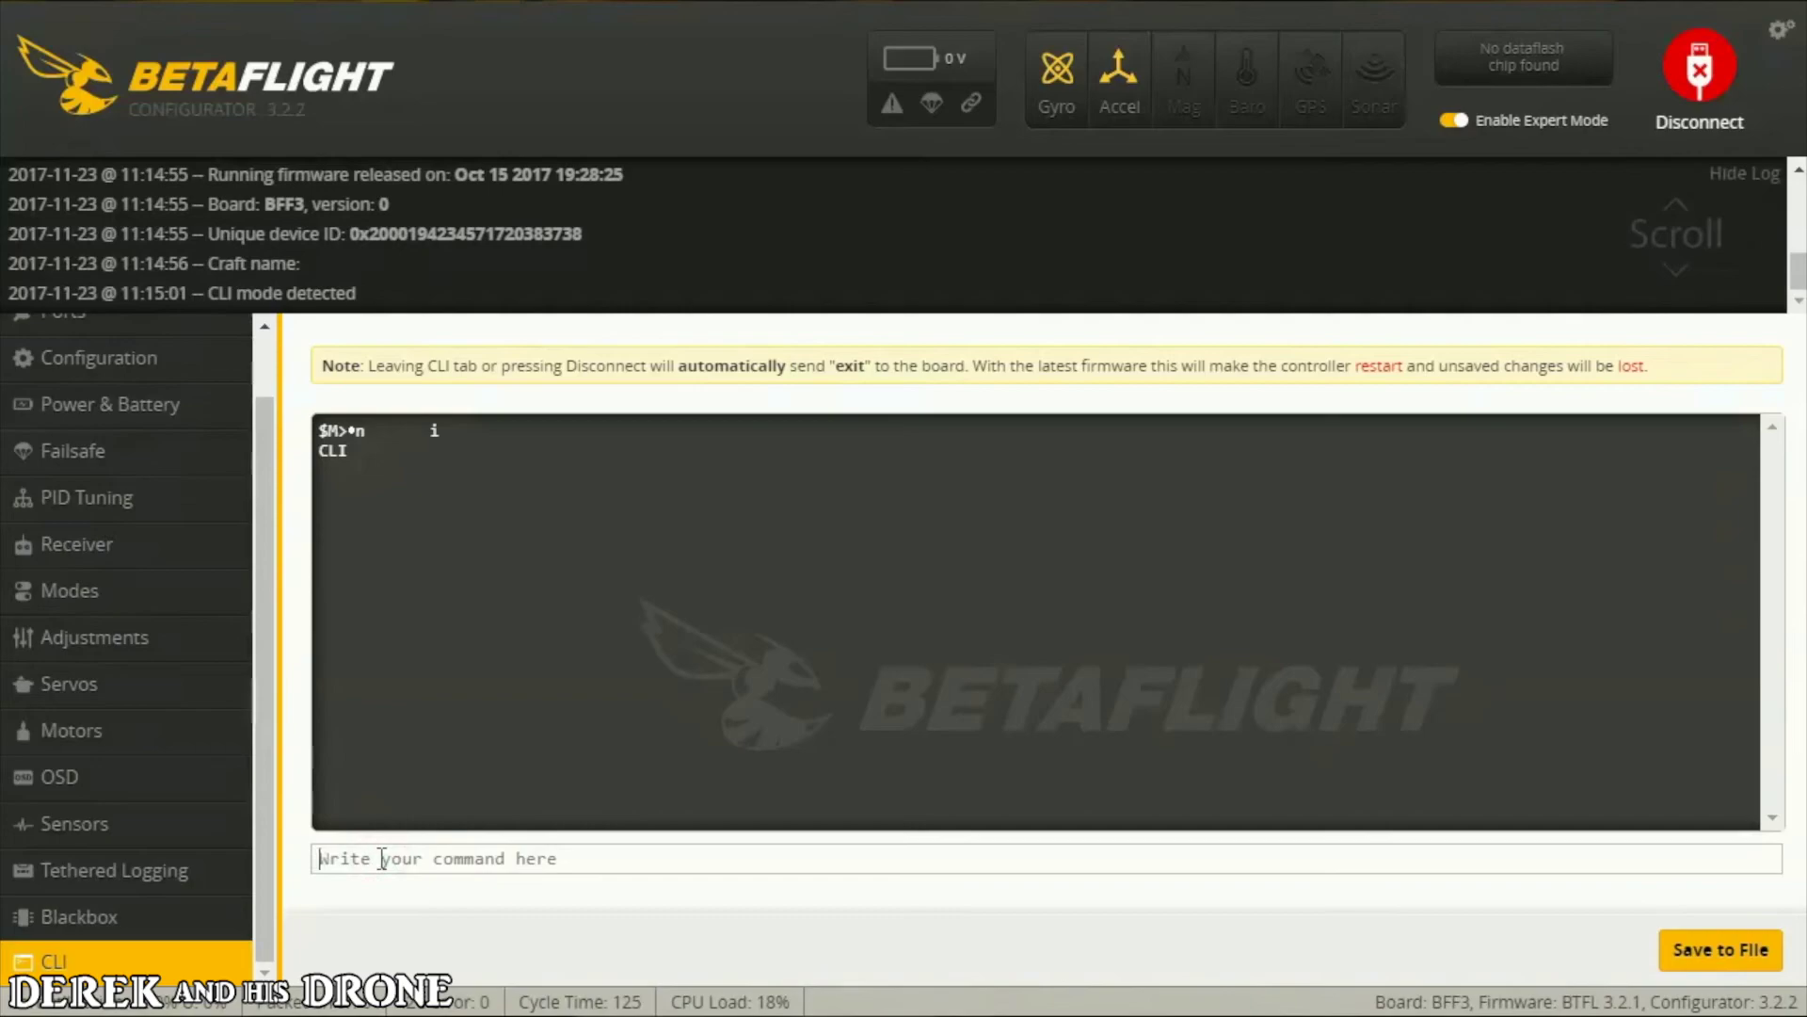
pyautogui.write('#')
pyautogui.hotkey('ctrl', 'v')
pyautogui.press('Return')
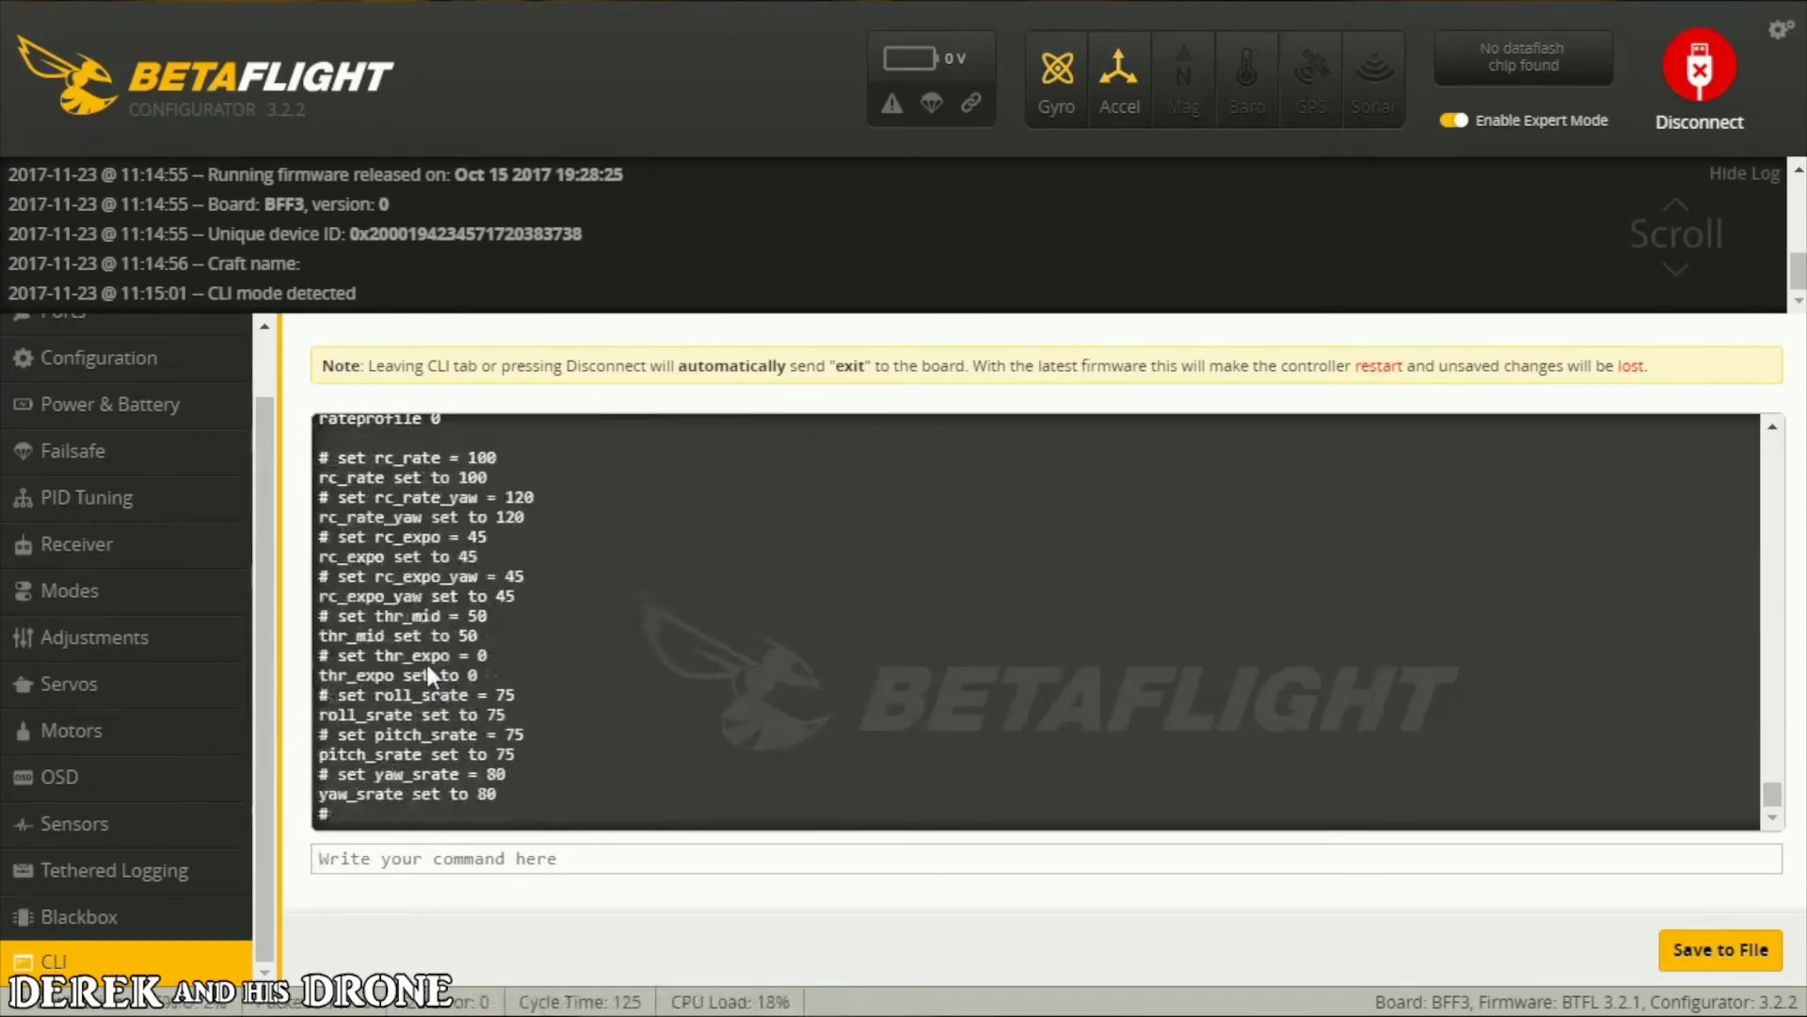
# Store the pasted configuration on the board with the CLI save command.
pyautogui.click(408, 858)
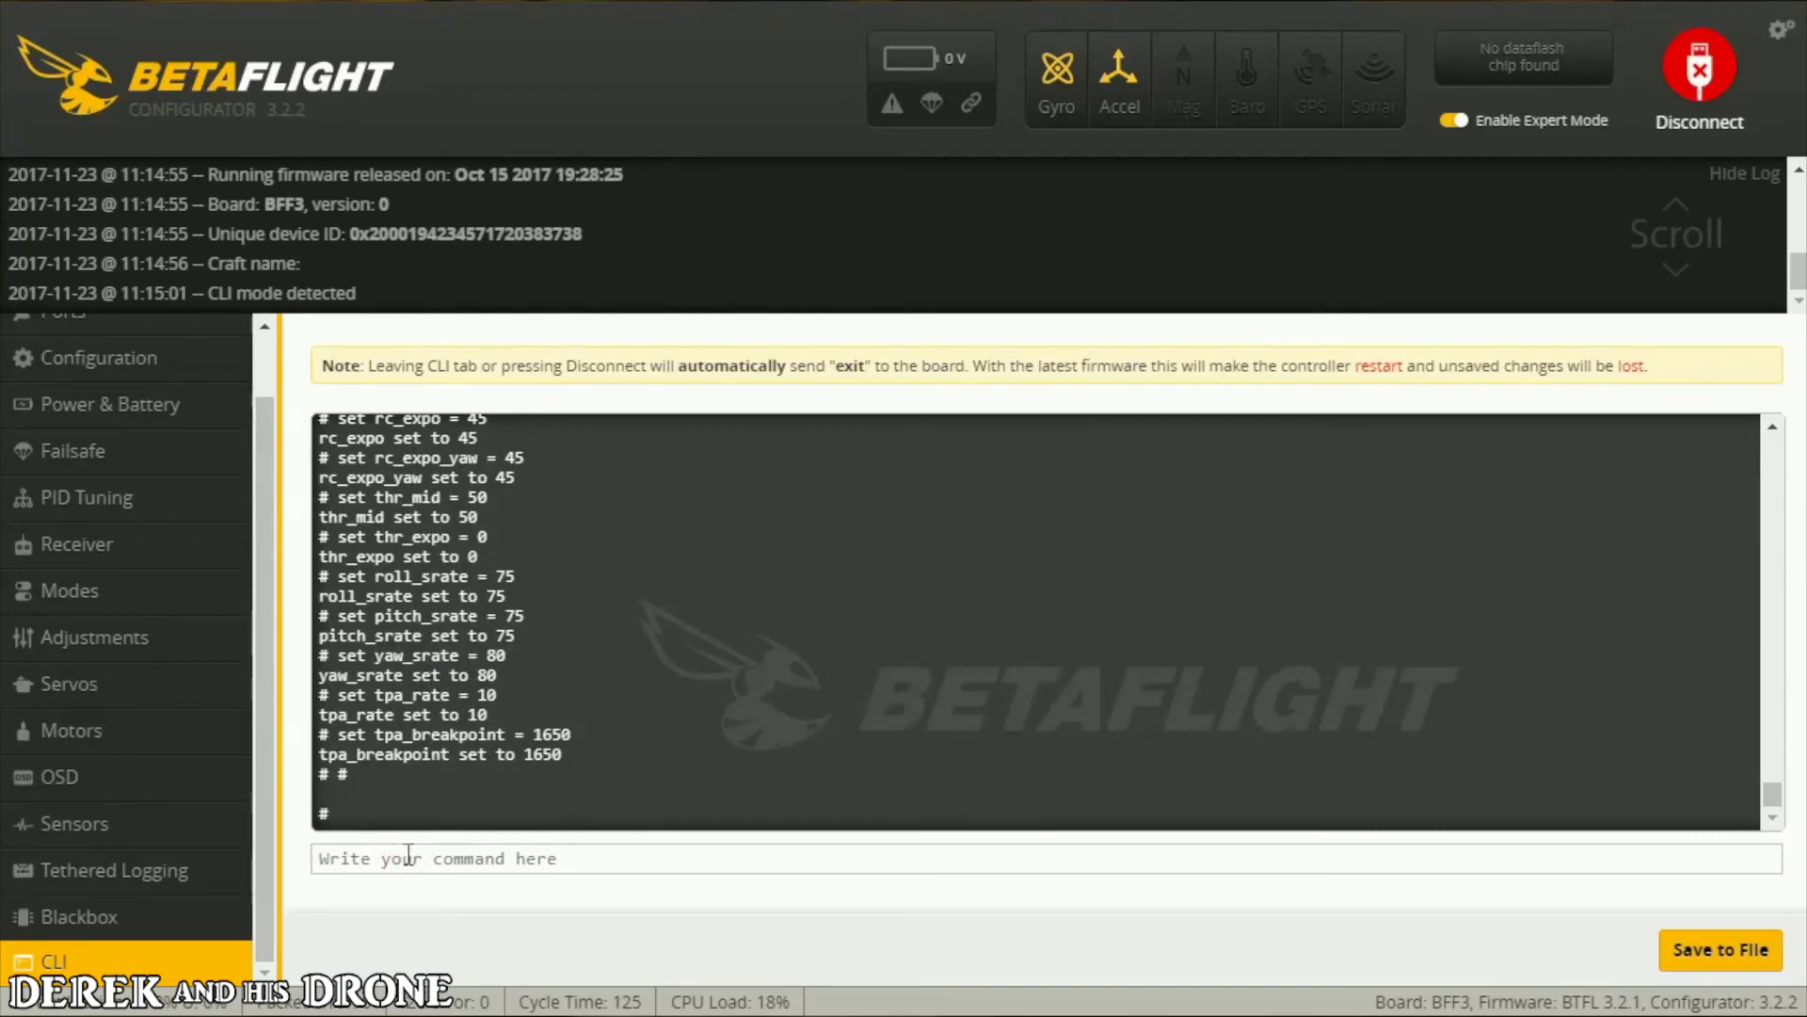
pyautogui.write('save')
pyautogui.press('Return')
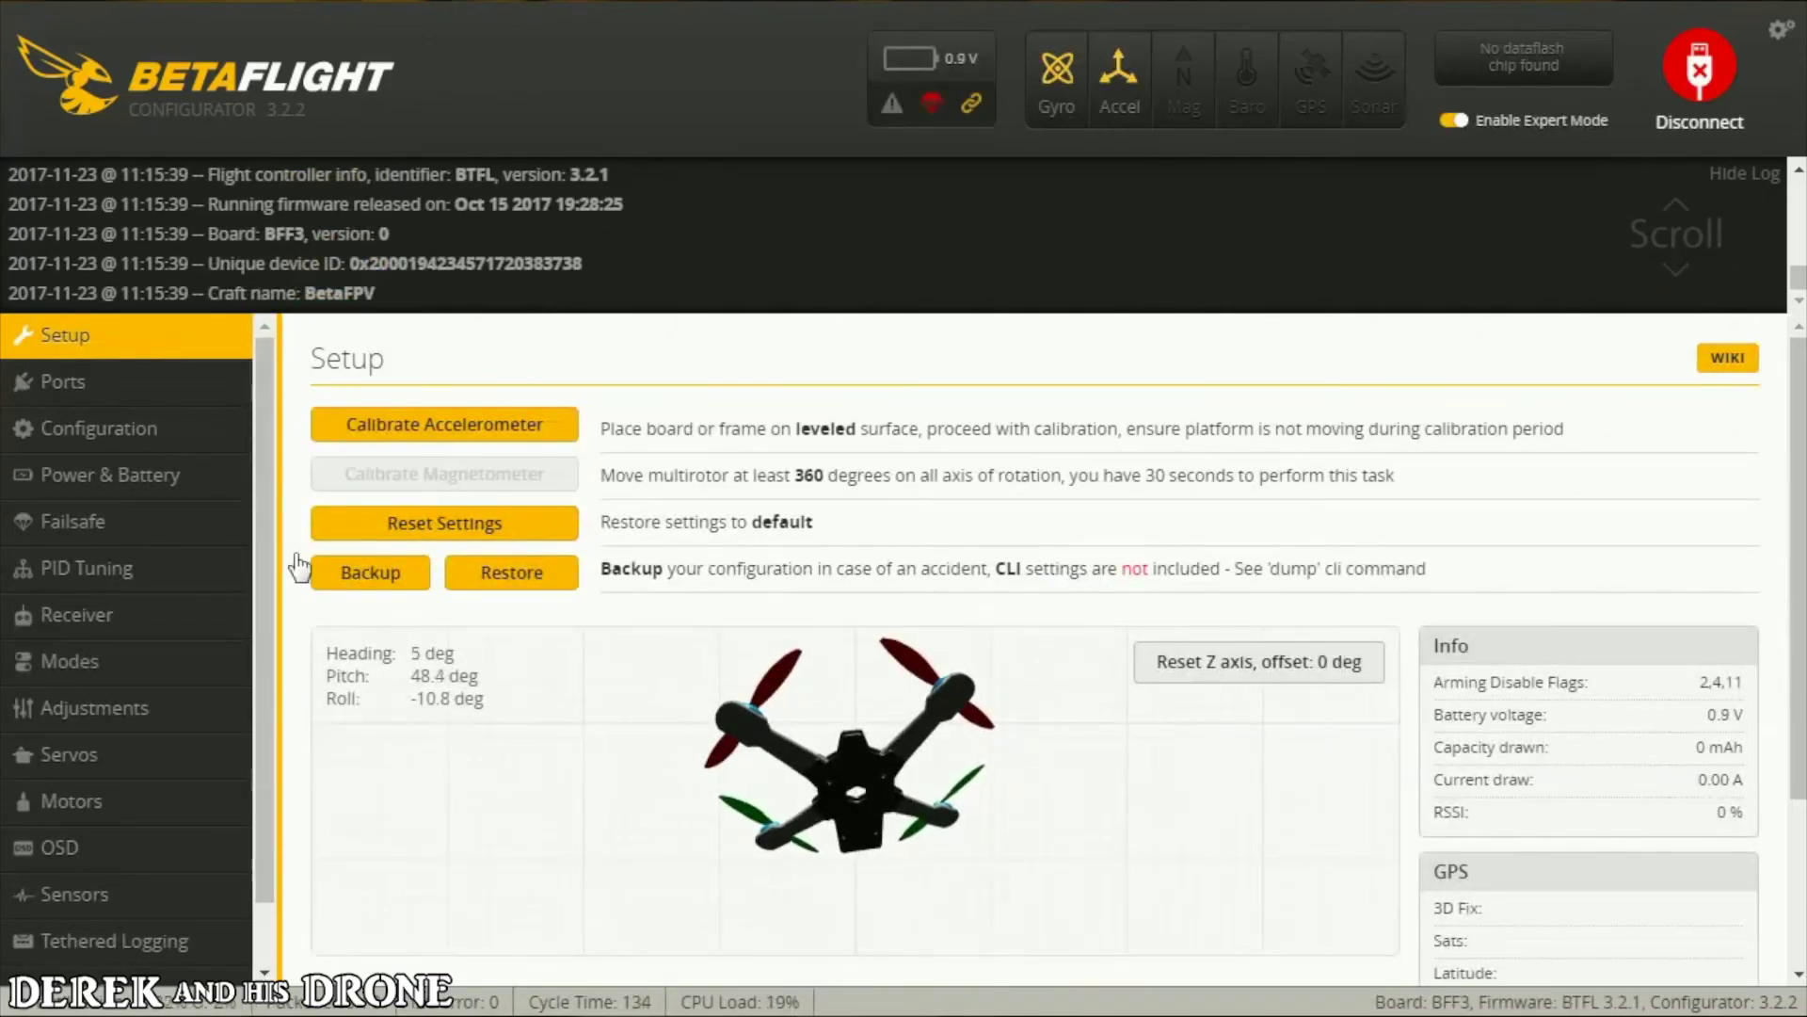
# Check the board's serial port assignments and its mixer and ESC/motor settings in the configuration.
pyautogui.click(98, 388)
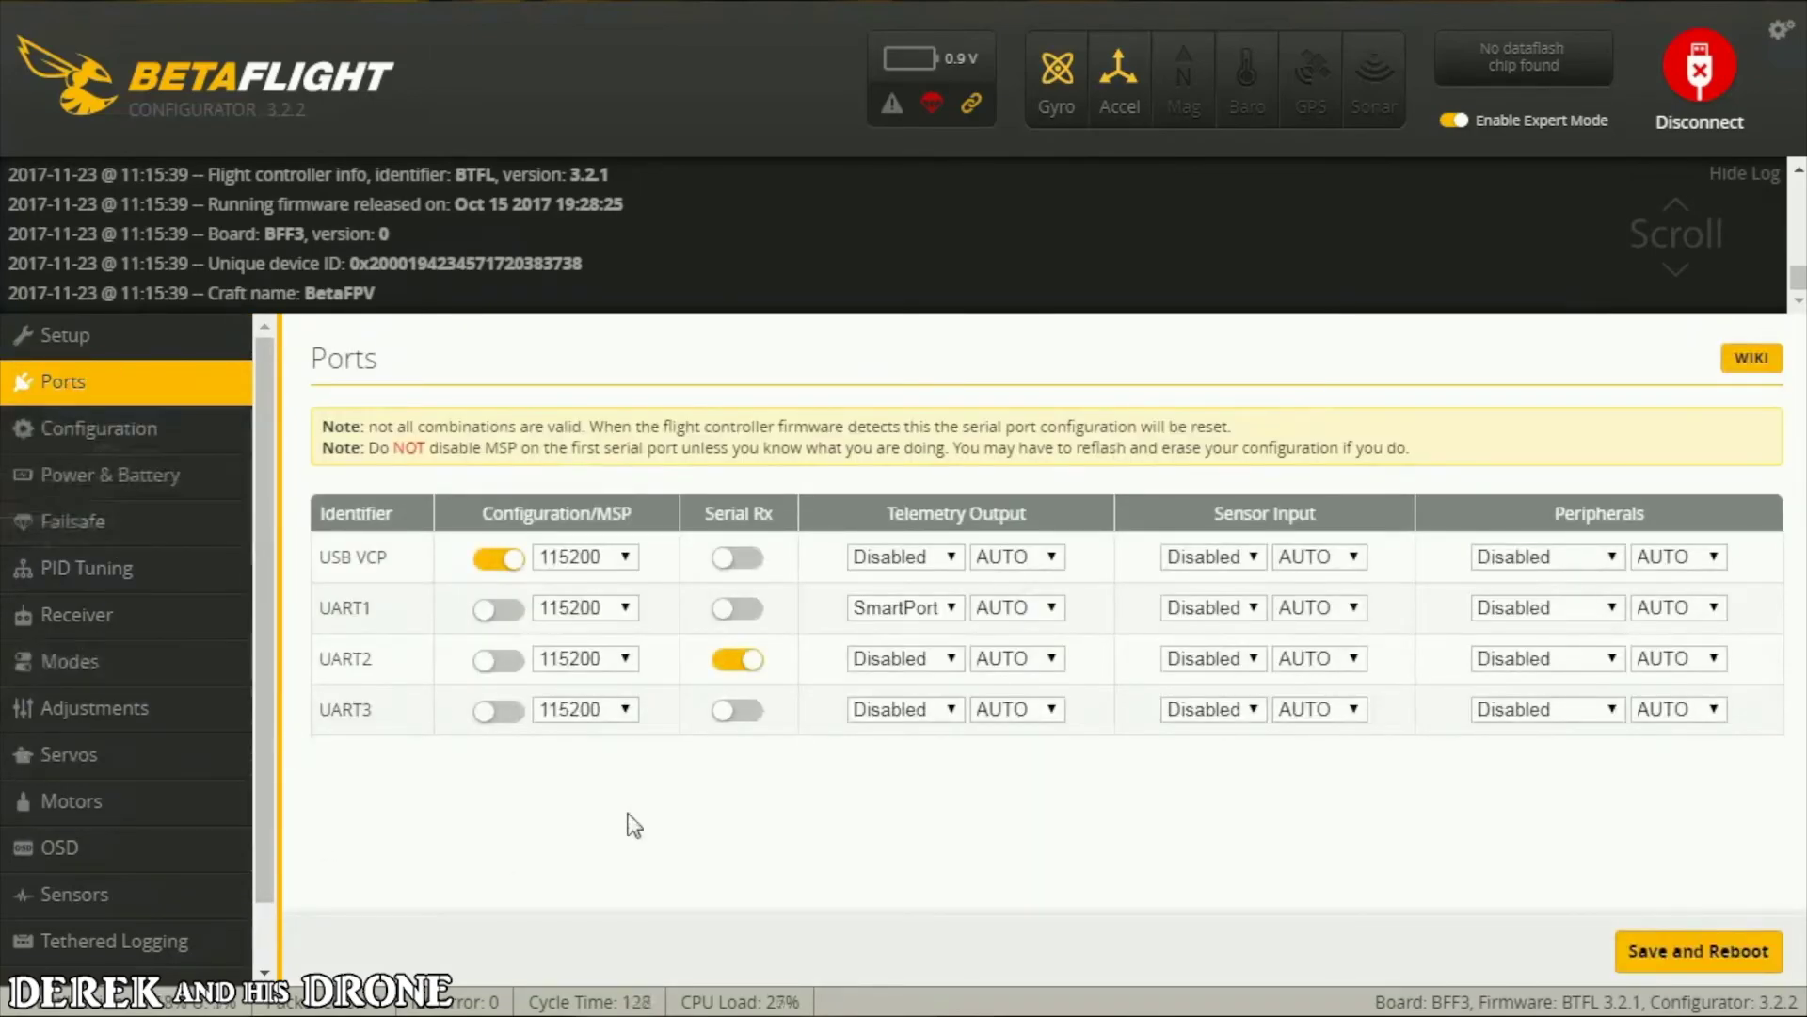
pyautogui.click(68, 438)
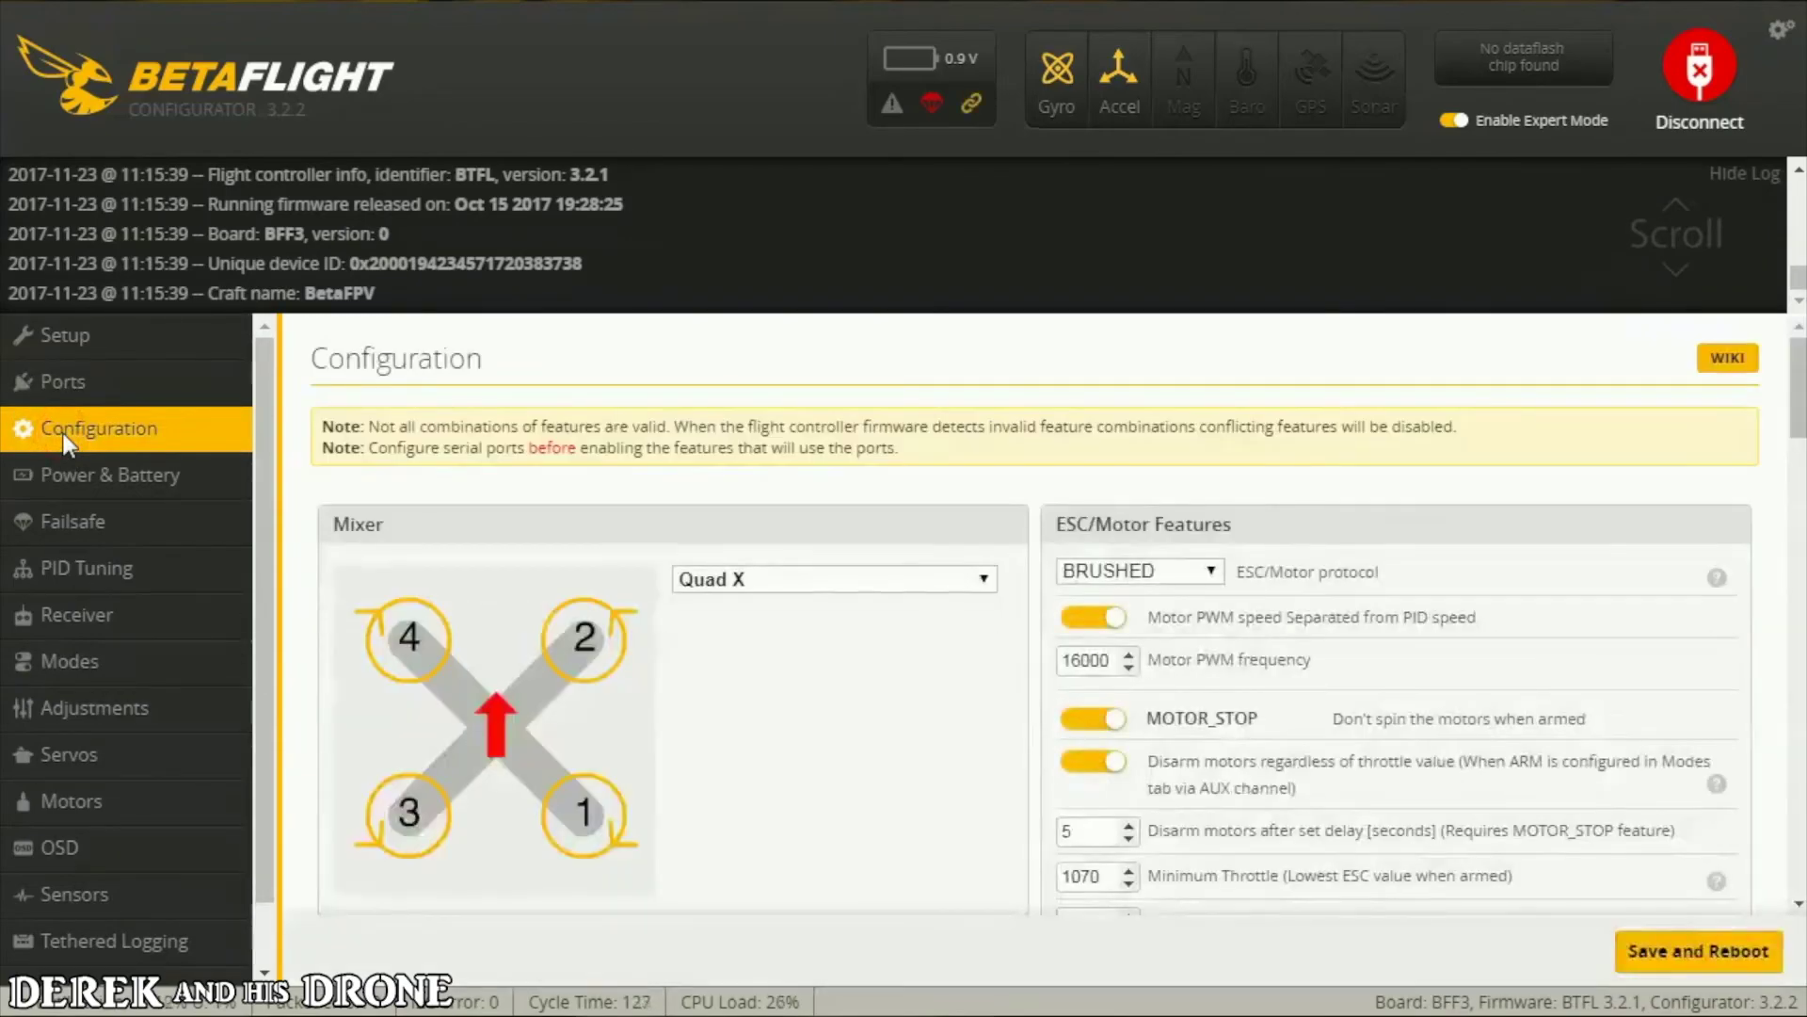
pyautogui.scroll(-3, 970, 787)
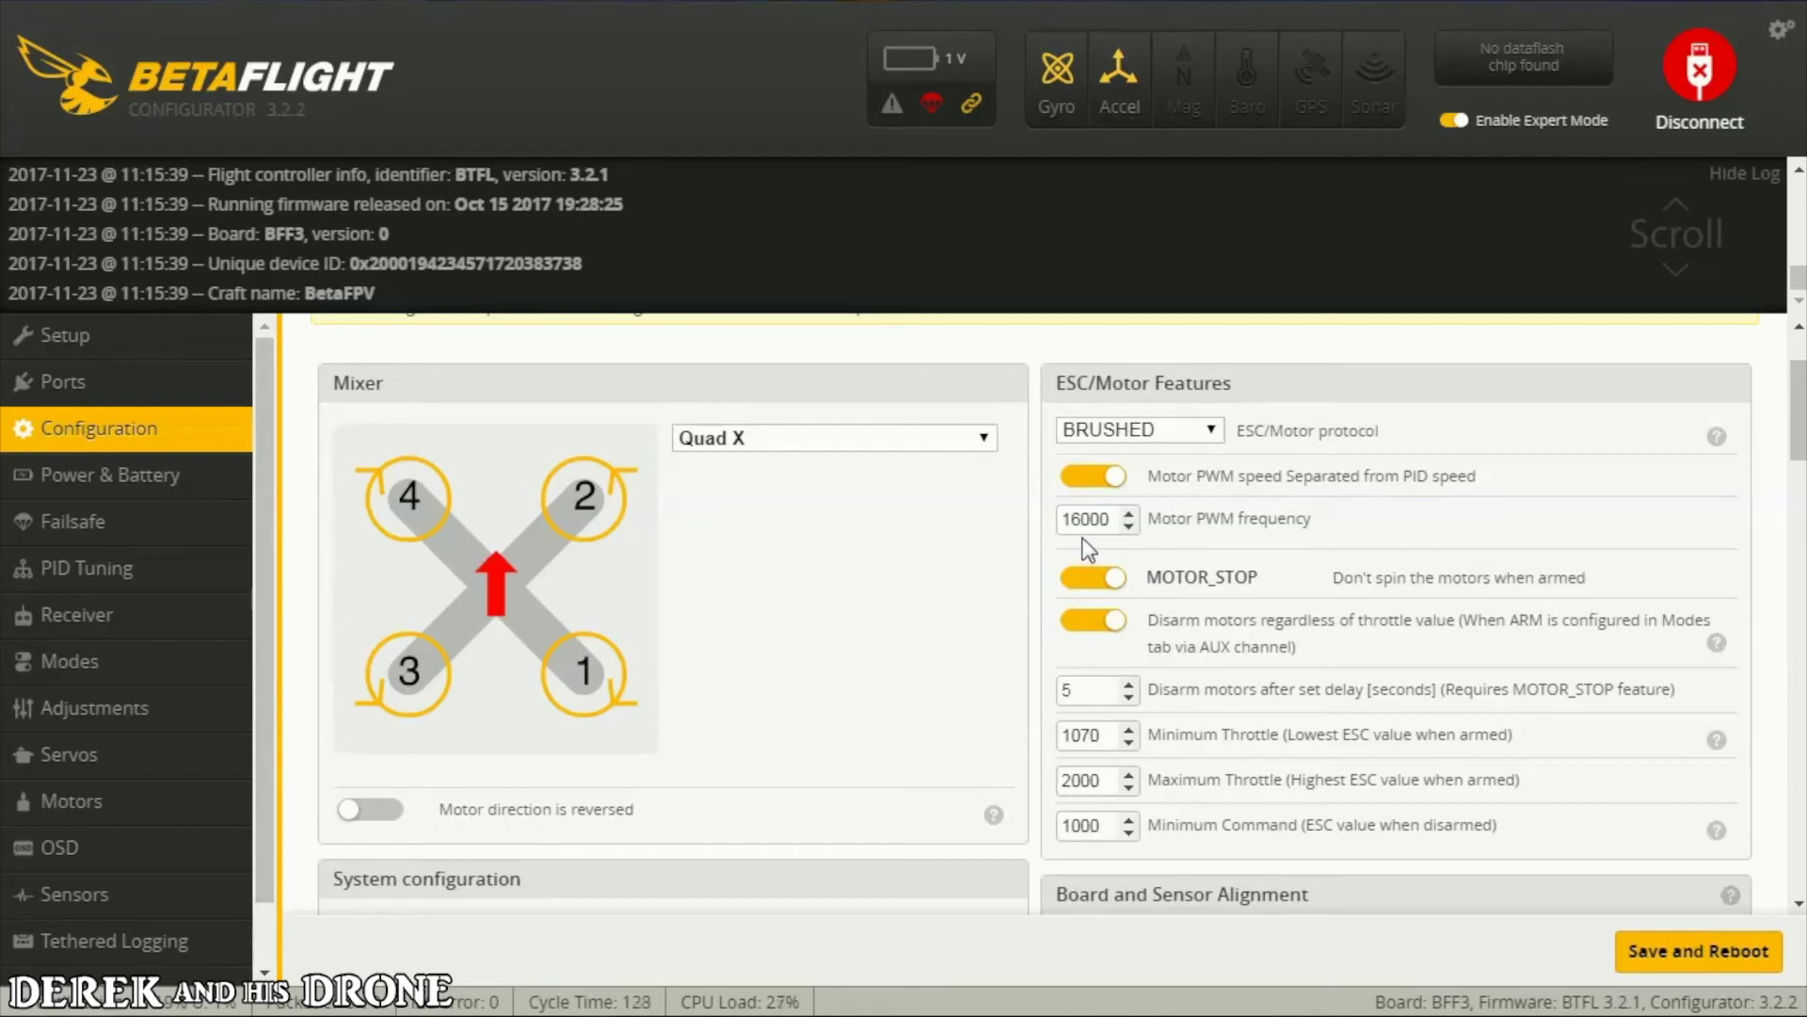
# Review the configuration's motor throttle values, gyro and PID loop frequencies, sensor alignment, accelerometer trim and craft name.
pyautogui.scroll(-3, 1043, 684)
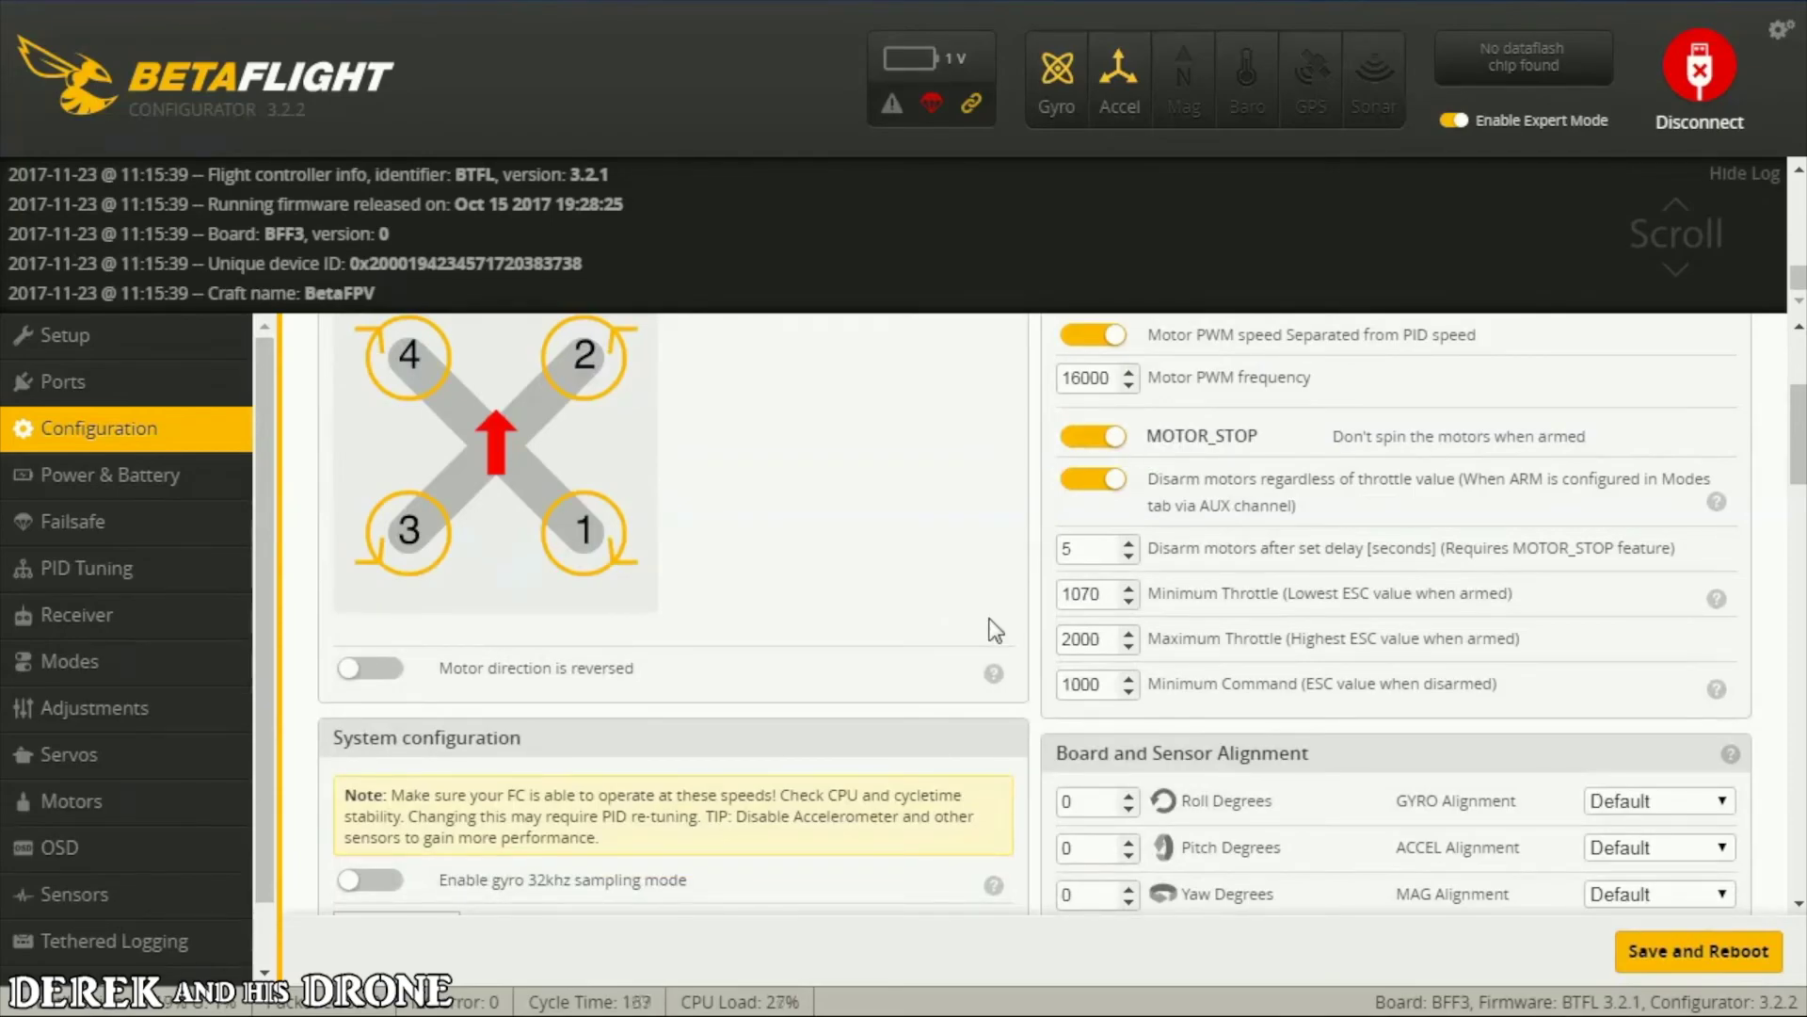
pyautogui.scroll(-3, 995, 629)
pyautogui.scroll(3, 995, 629)
pyautogui.scroll(-3, 1017, 623)
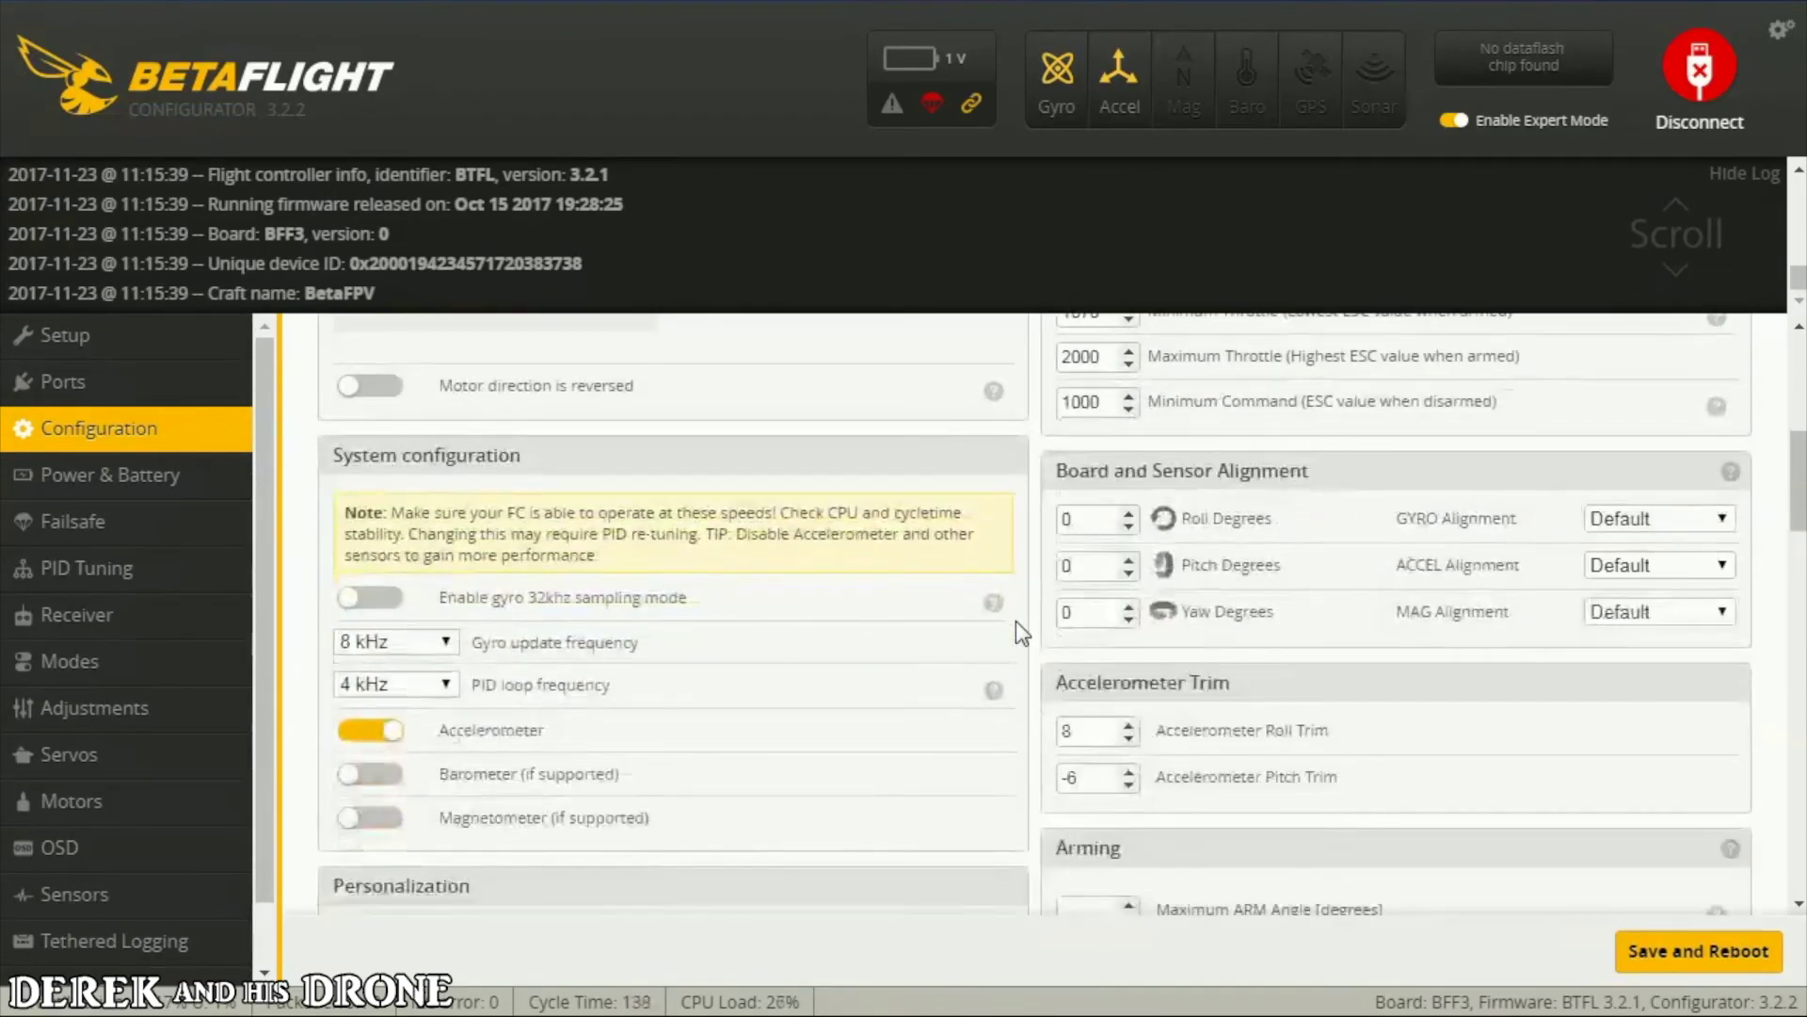
pyautogui.scroll(-1, 1015, 620)
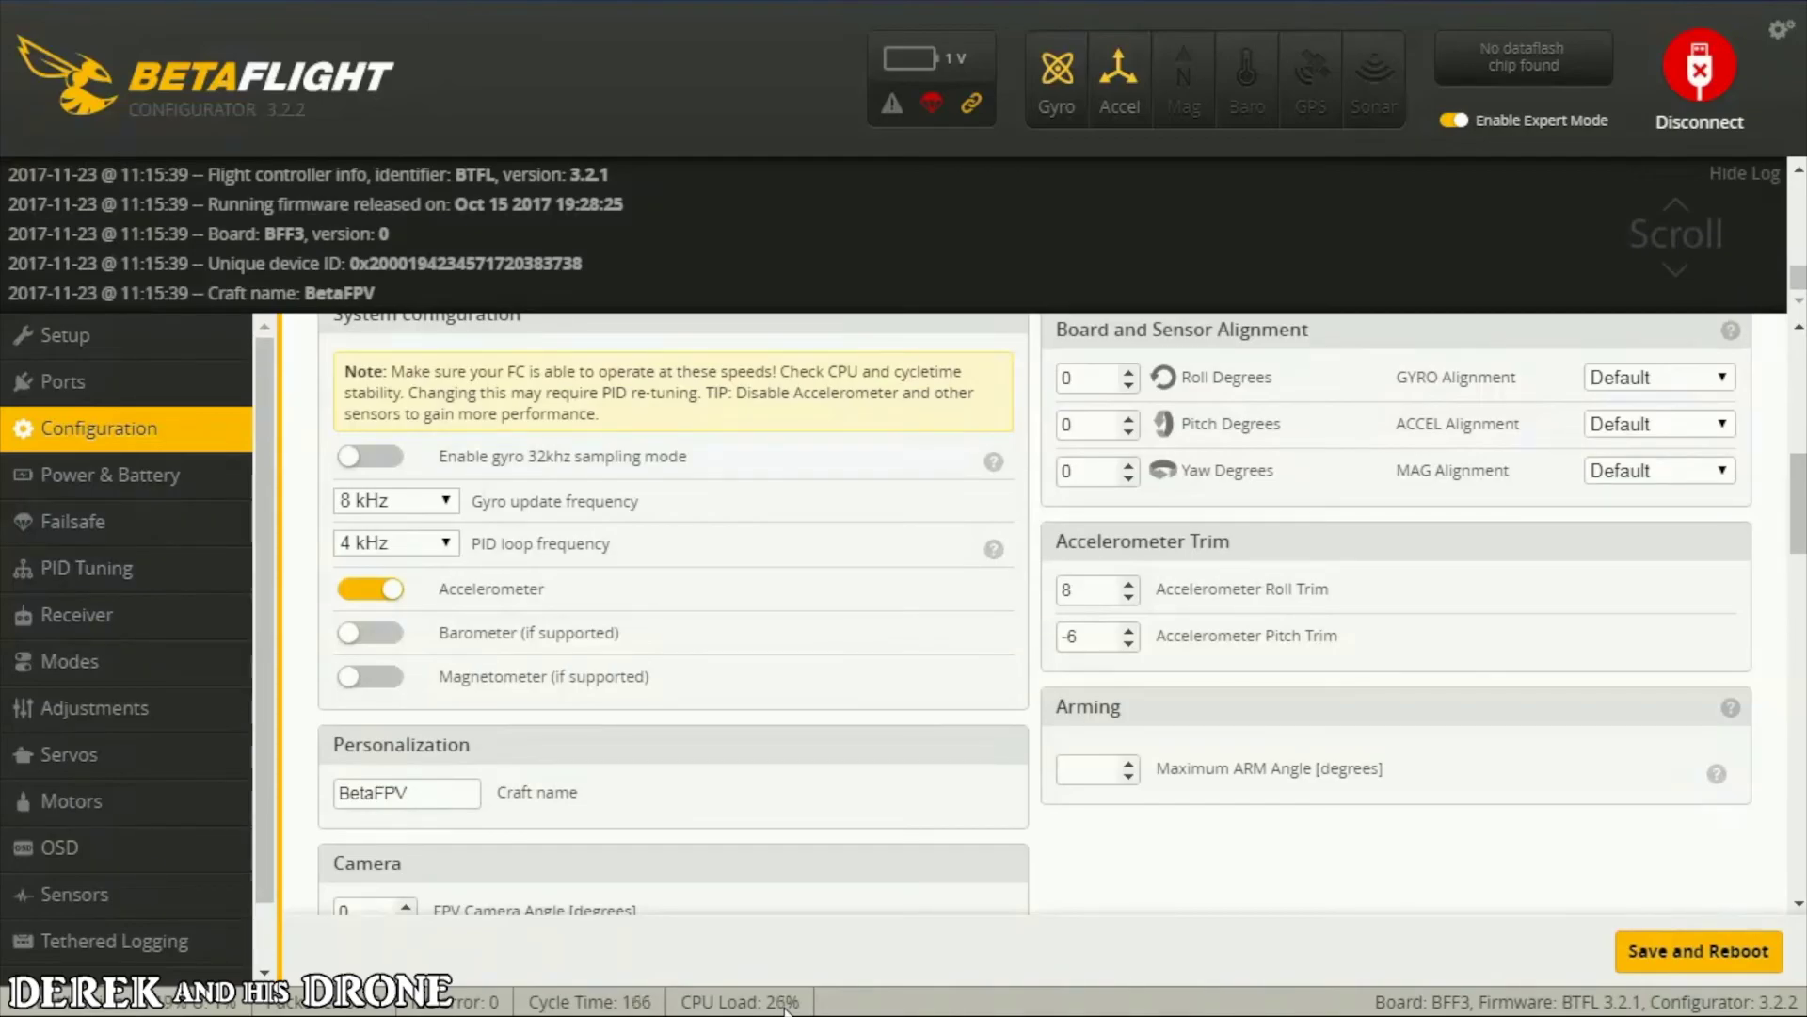
pyautogui.scroll(-3, 804, 868)
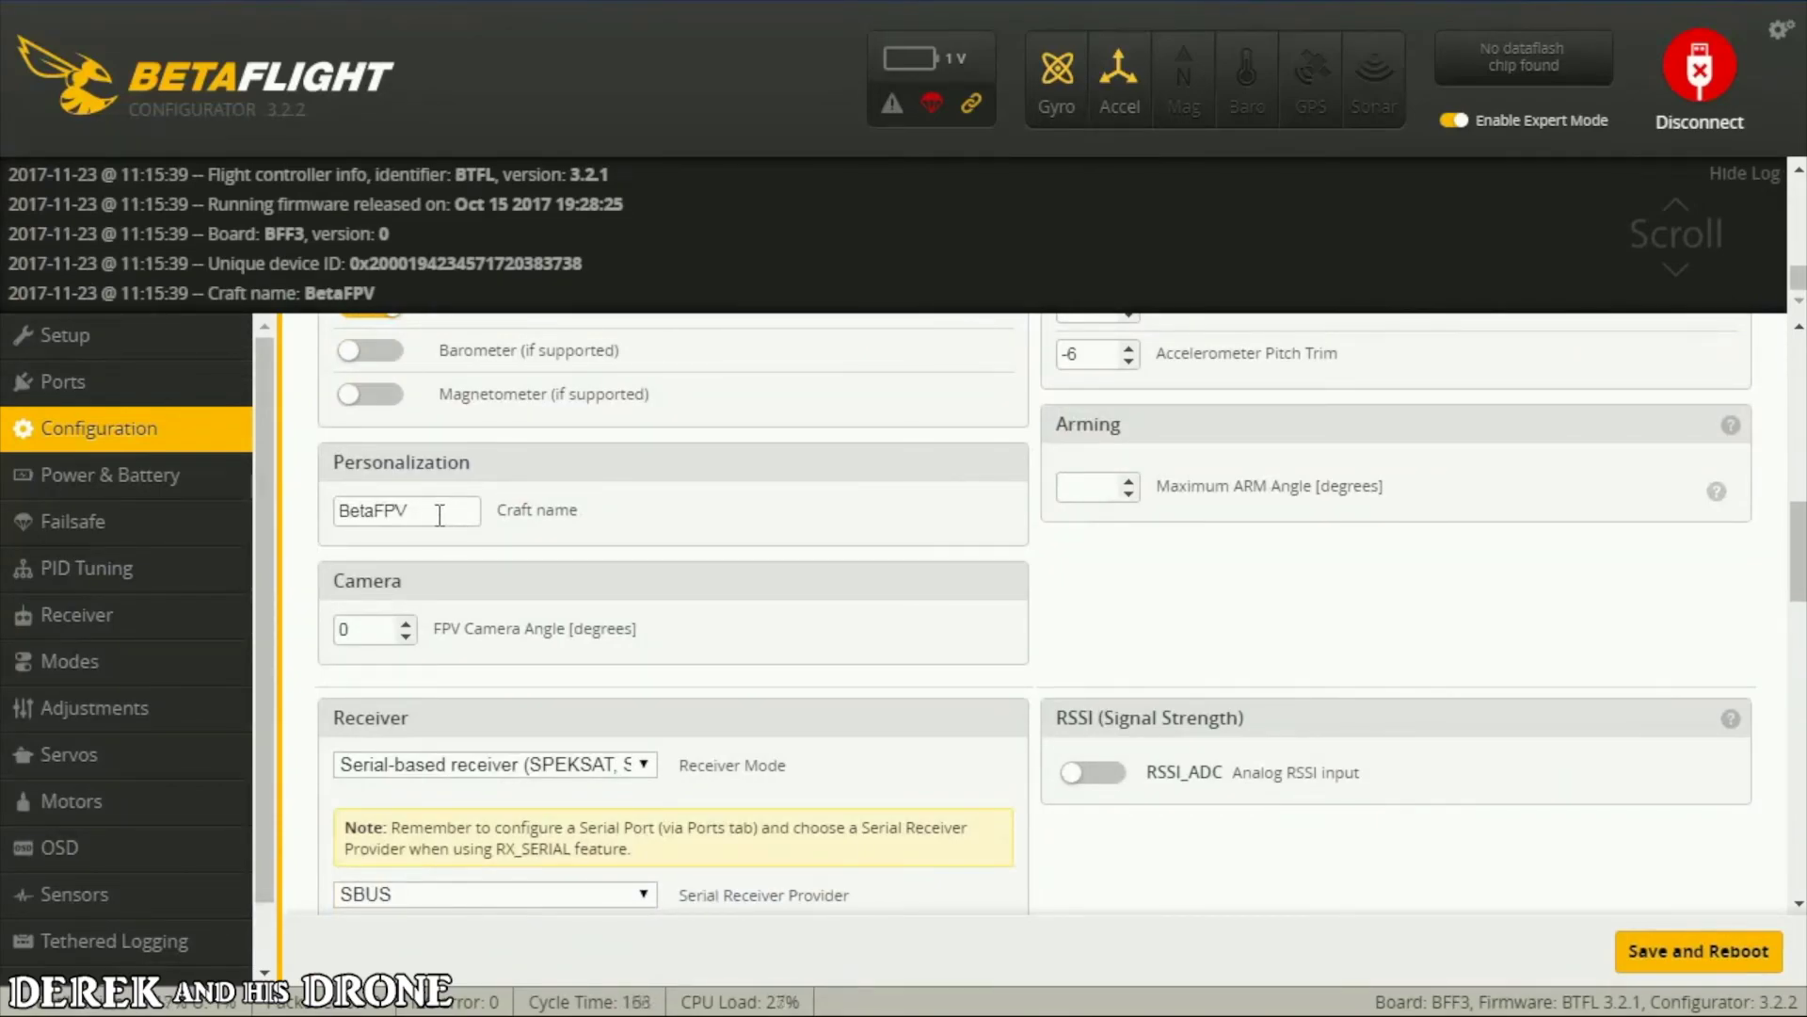
# Check the receiver mode and serial provider, and which other features such as telemetry, OSD and dynamic filter are enabled.
pyautogui.scroll(-3, 871, 721)
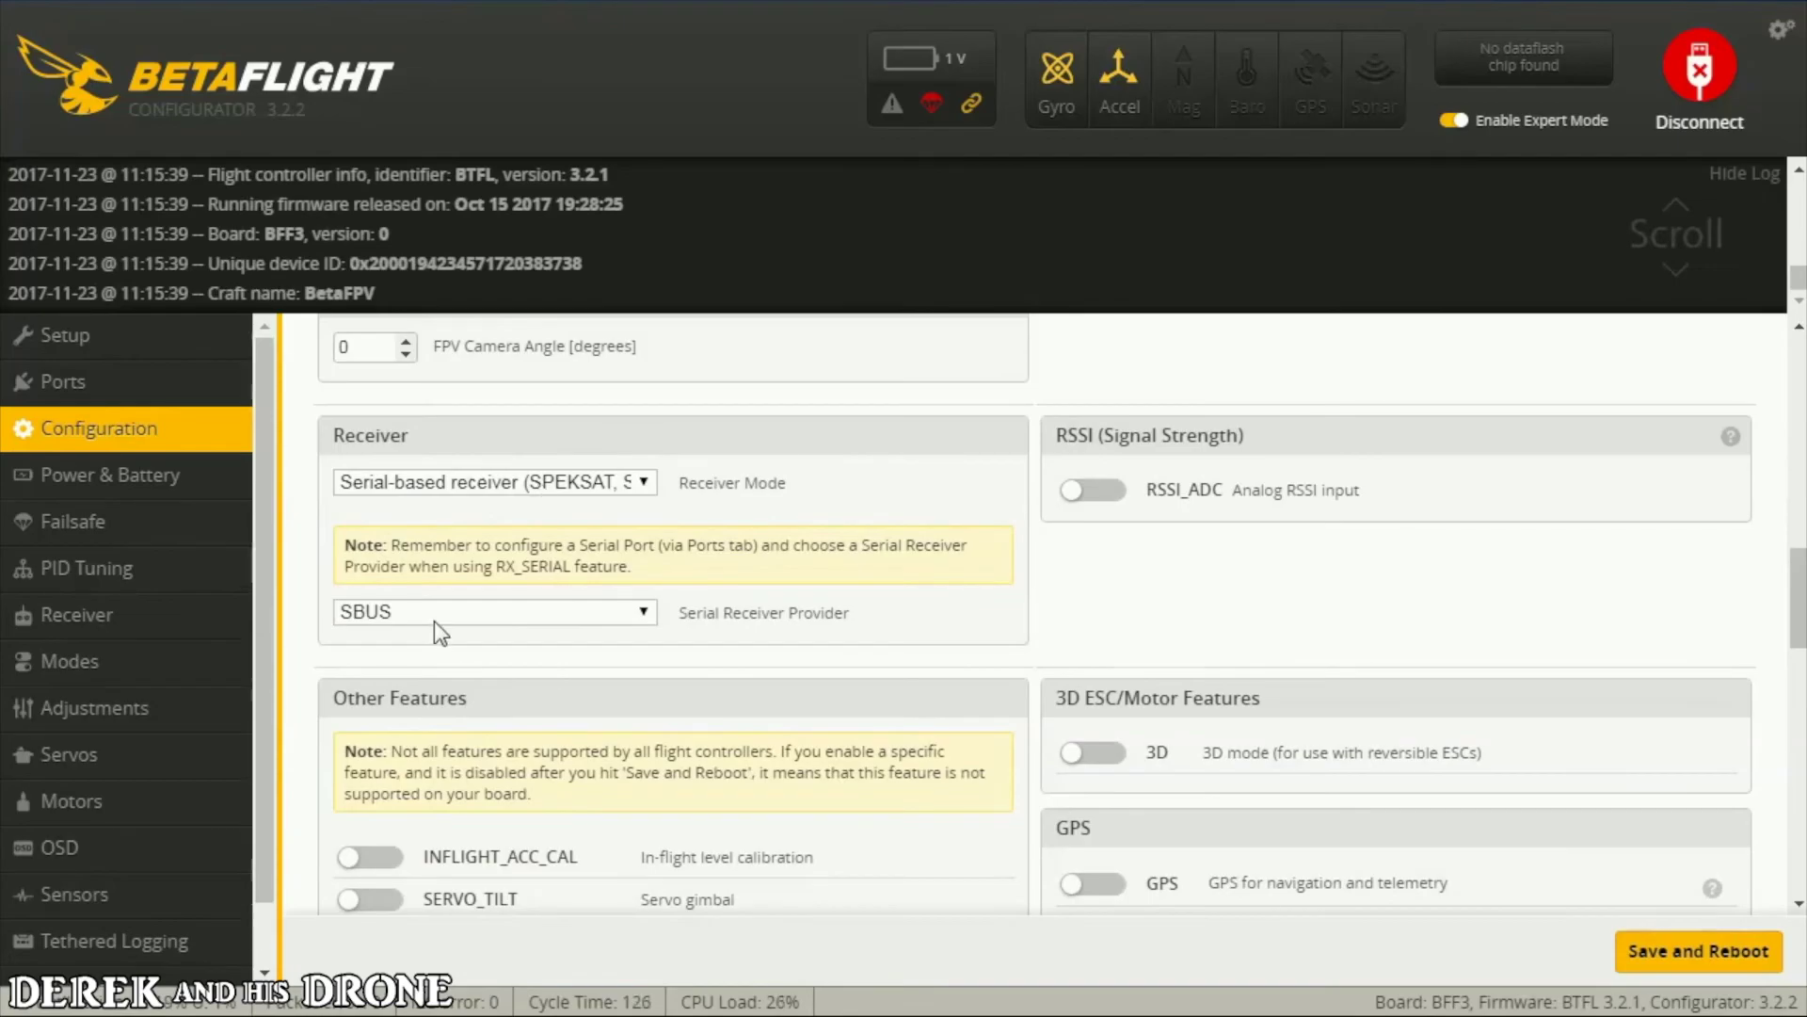
pyautogui.scroll(-5, 1055, 730)
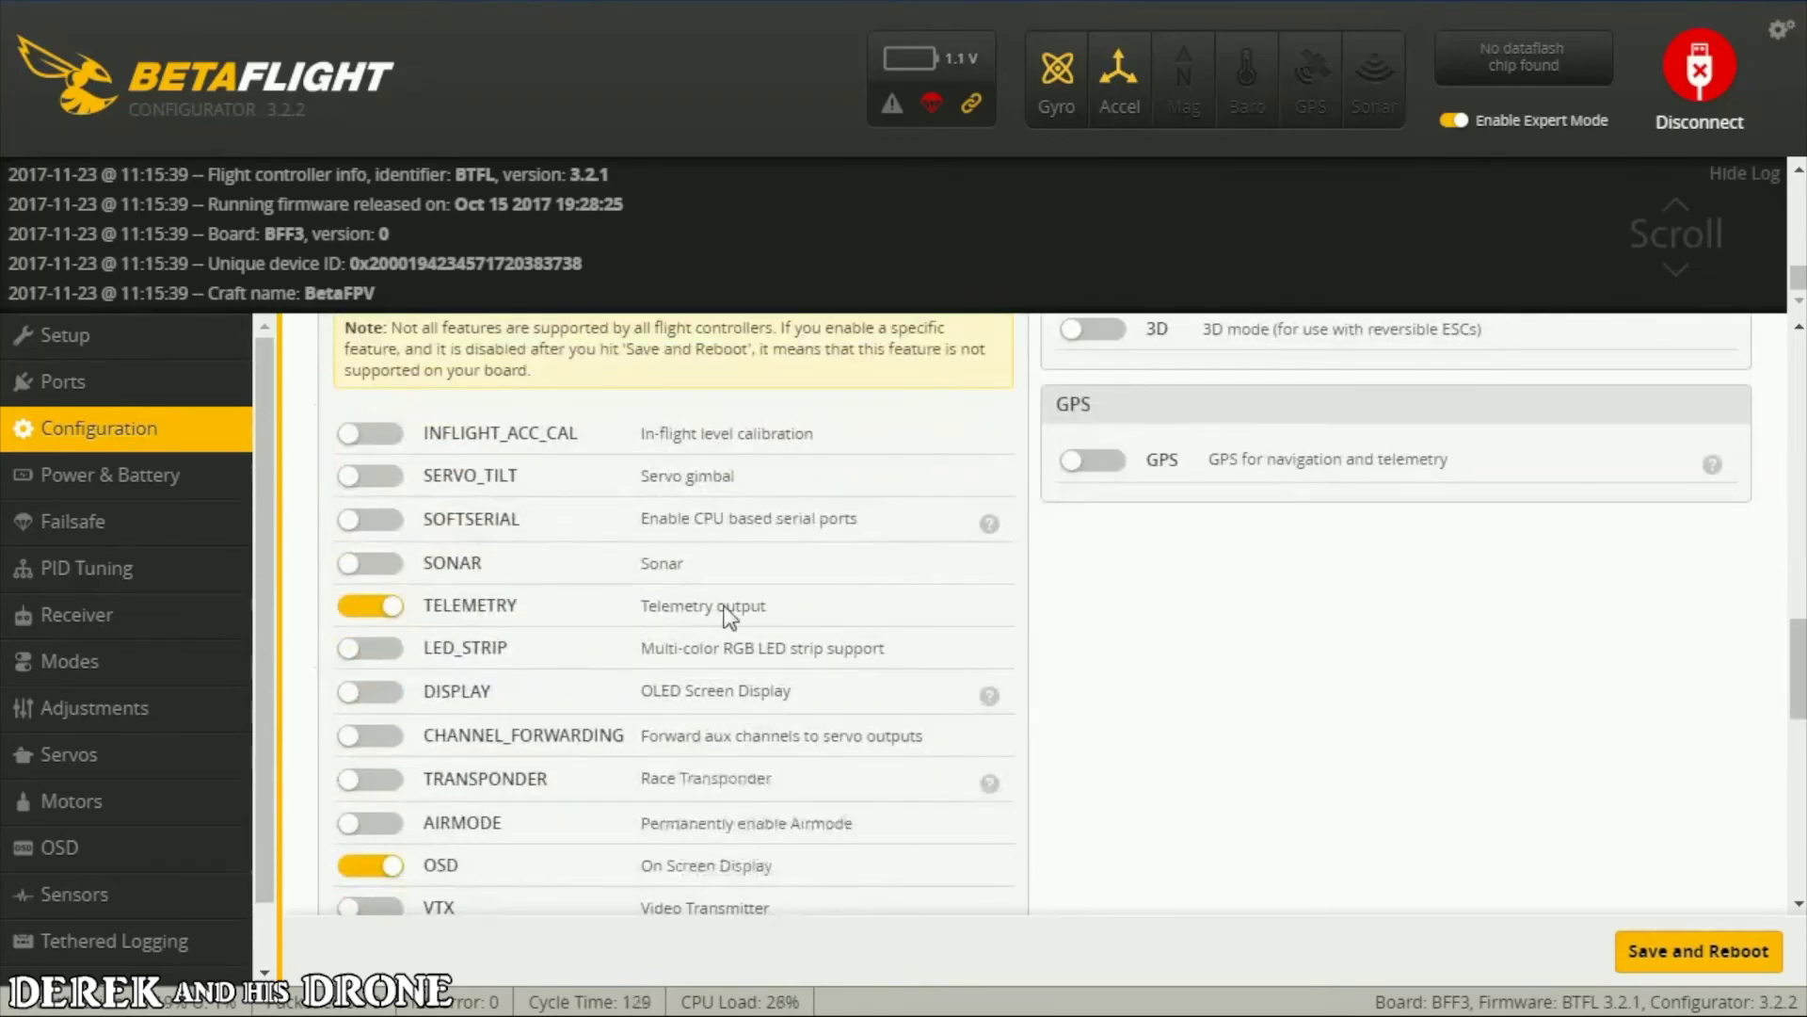
pyautogui.scroll(-2, 612, 706)
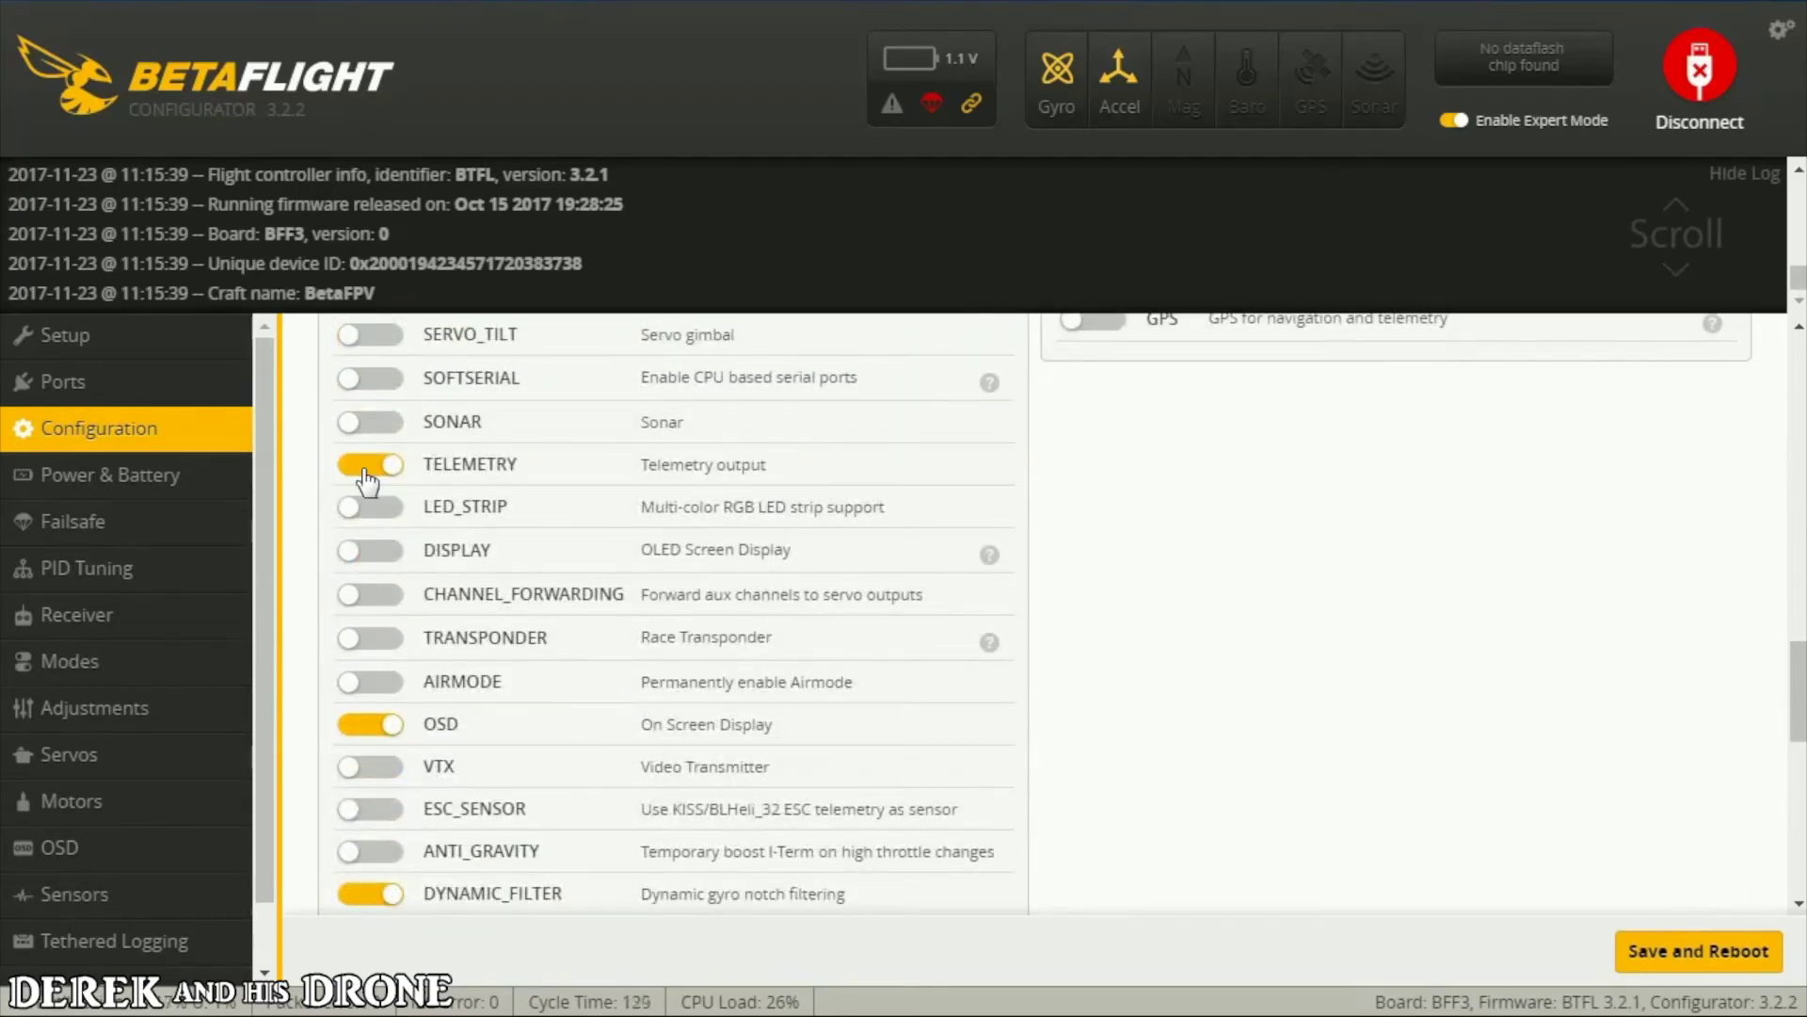
pyautogui.scroll(-1, 626, 555)
pyautogui.scroll(-2, 623, 546)
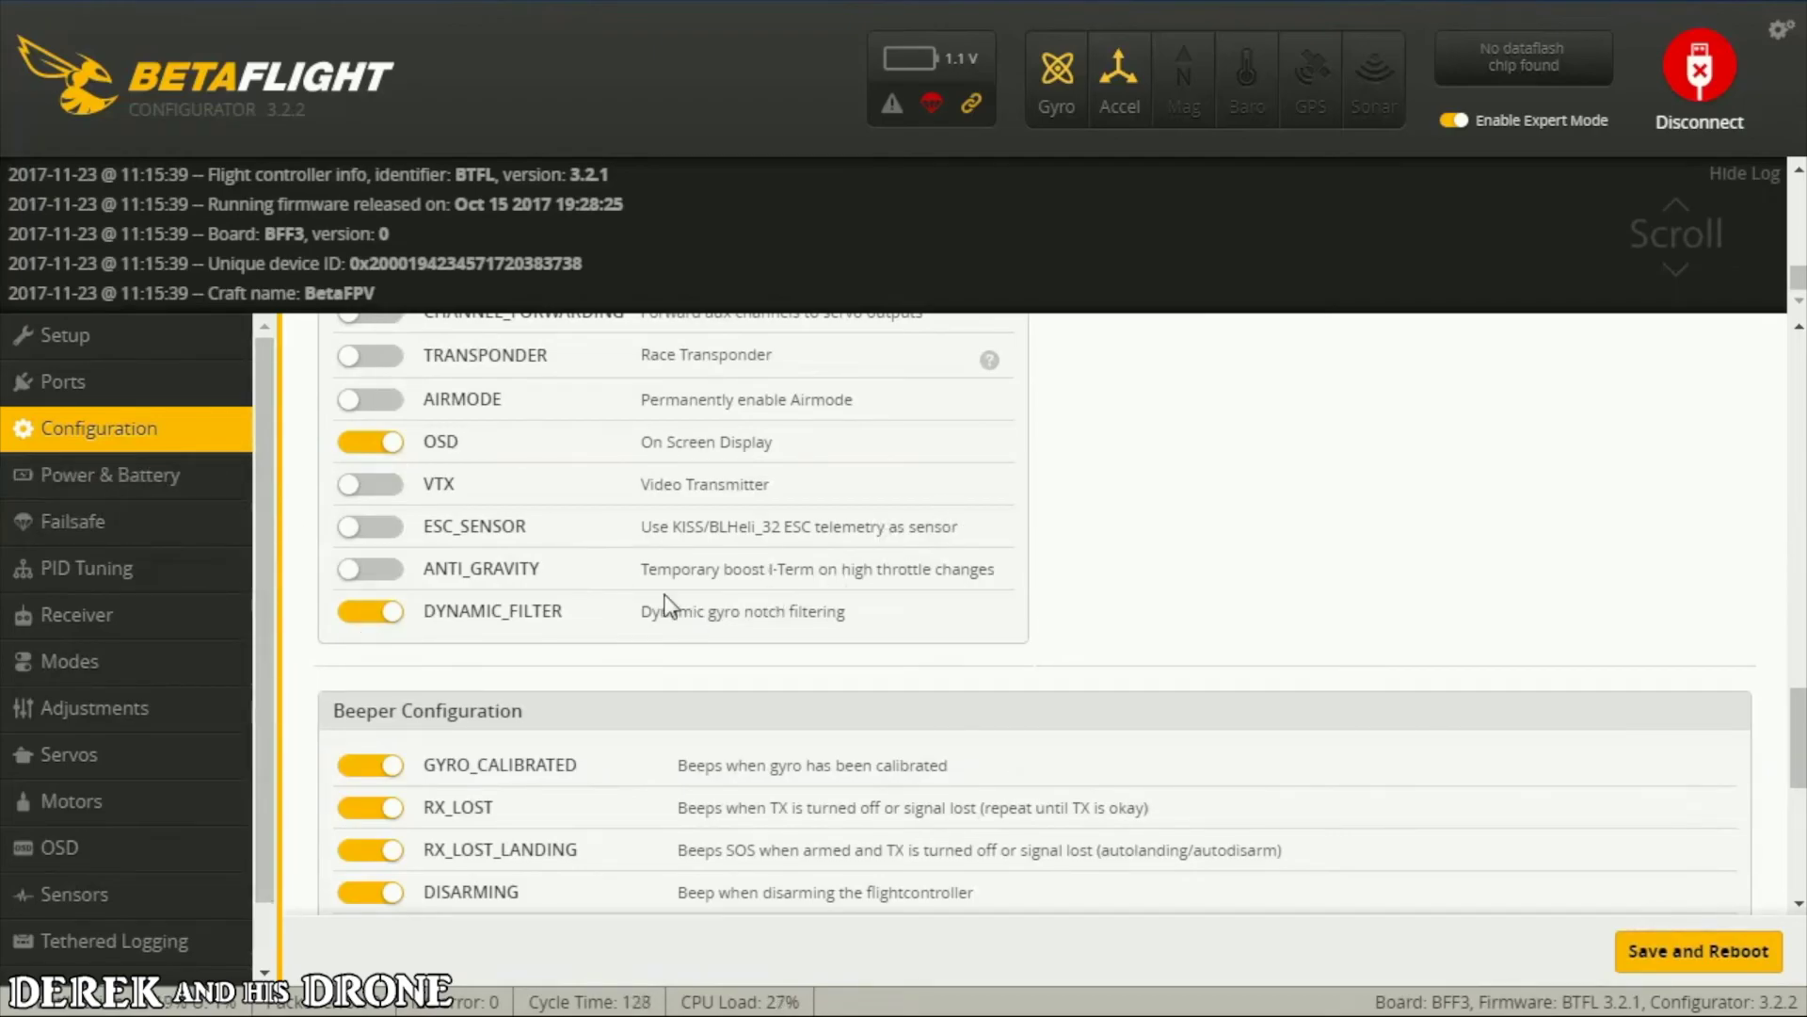
# Inspect the PID and rate values of Profile 1, including the angle and horizon settings, and its gyro and D-term filter settings.
pyautogui.click(134, 569)
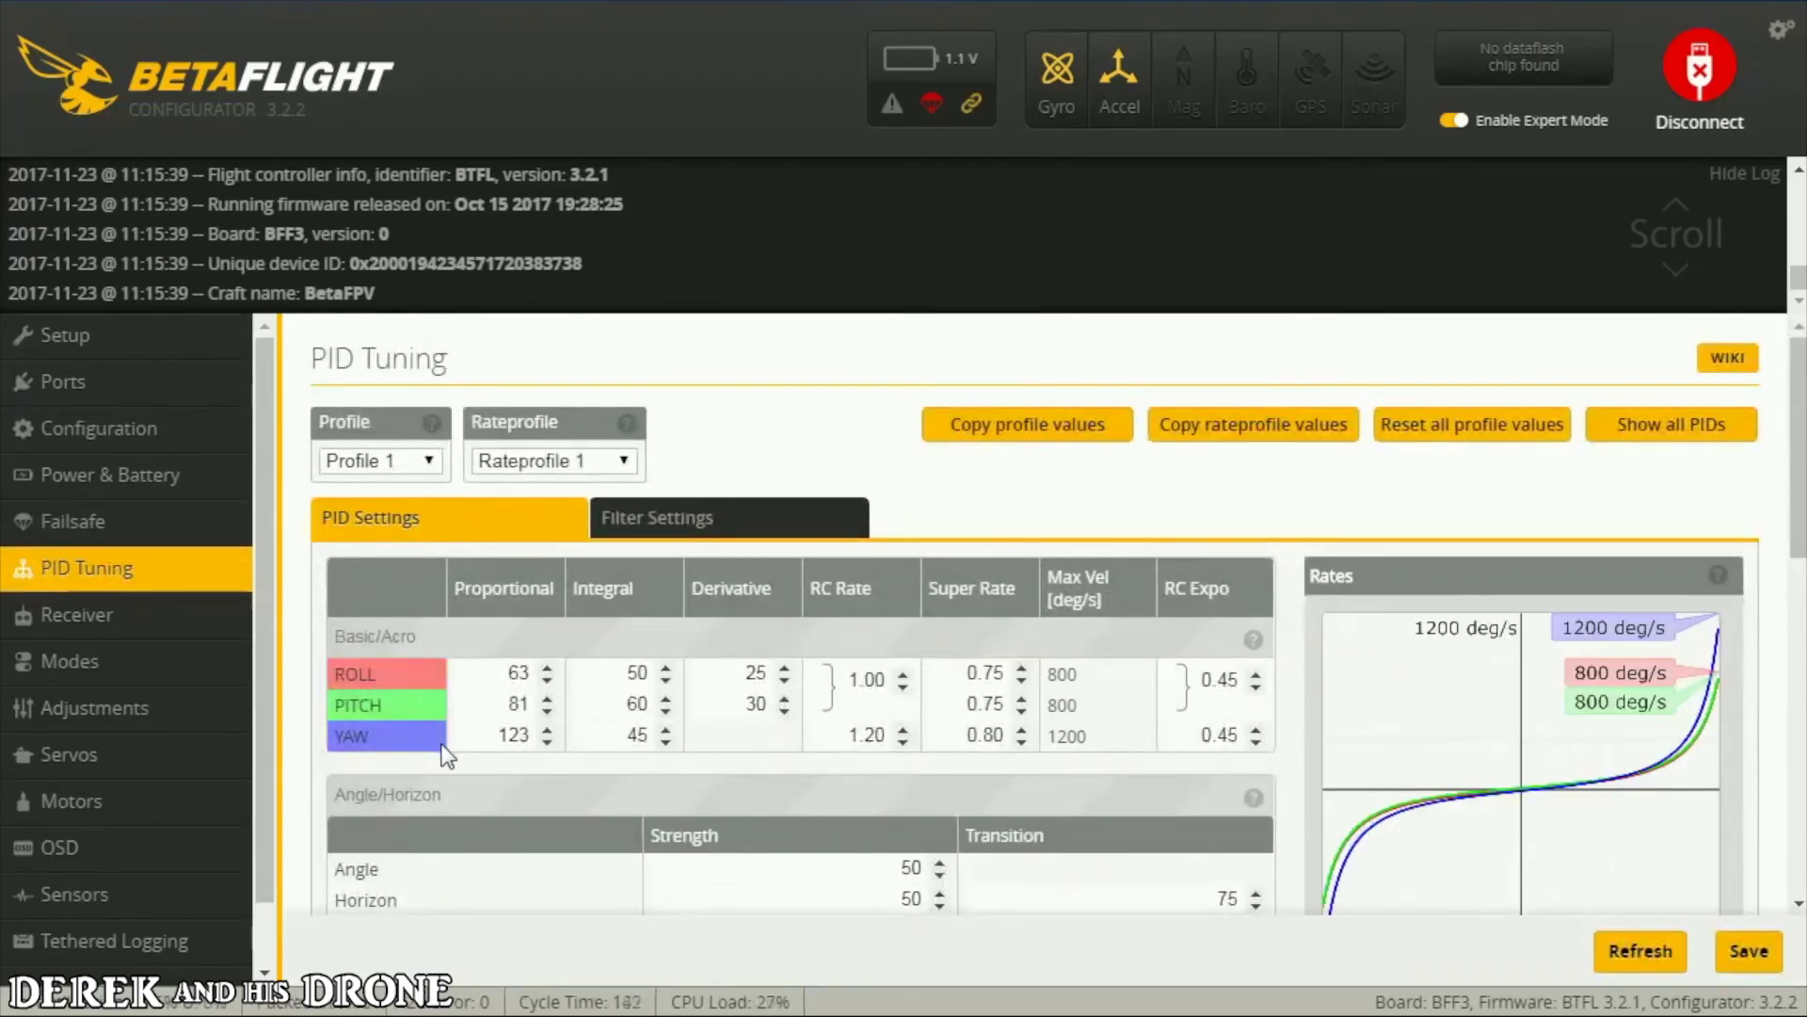
pyautogui.scroll(-1, 446, 755)
pyautogui.scroll(-1, 447, 755)
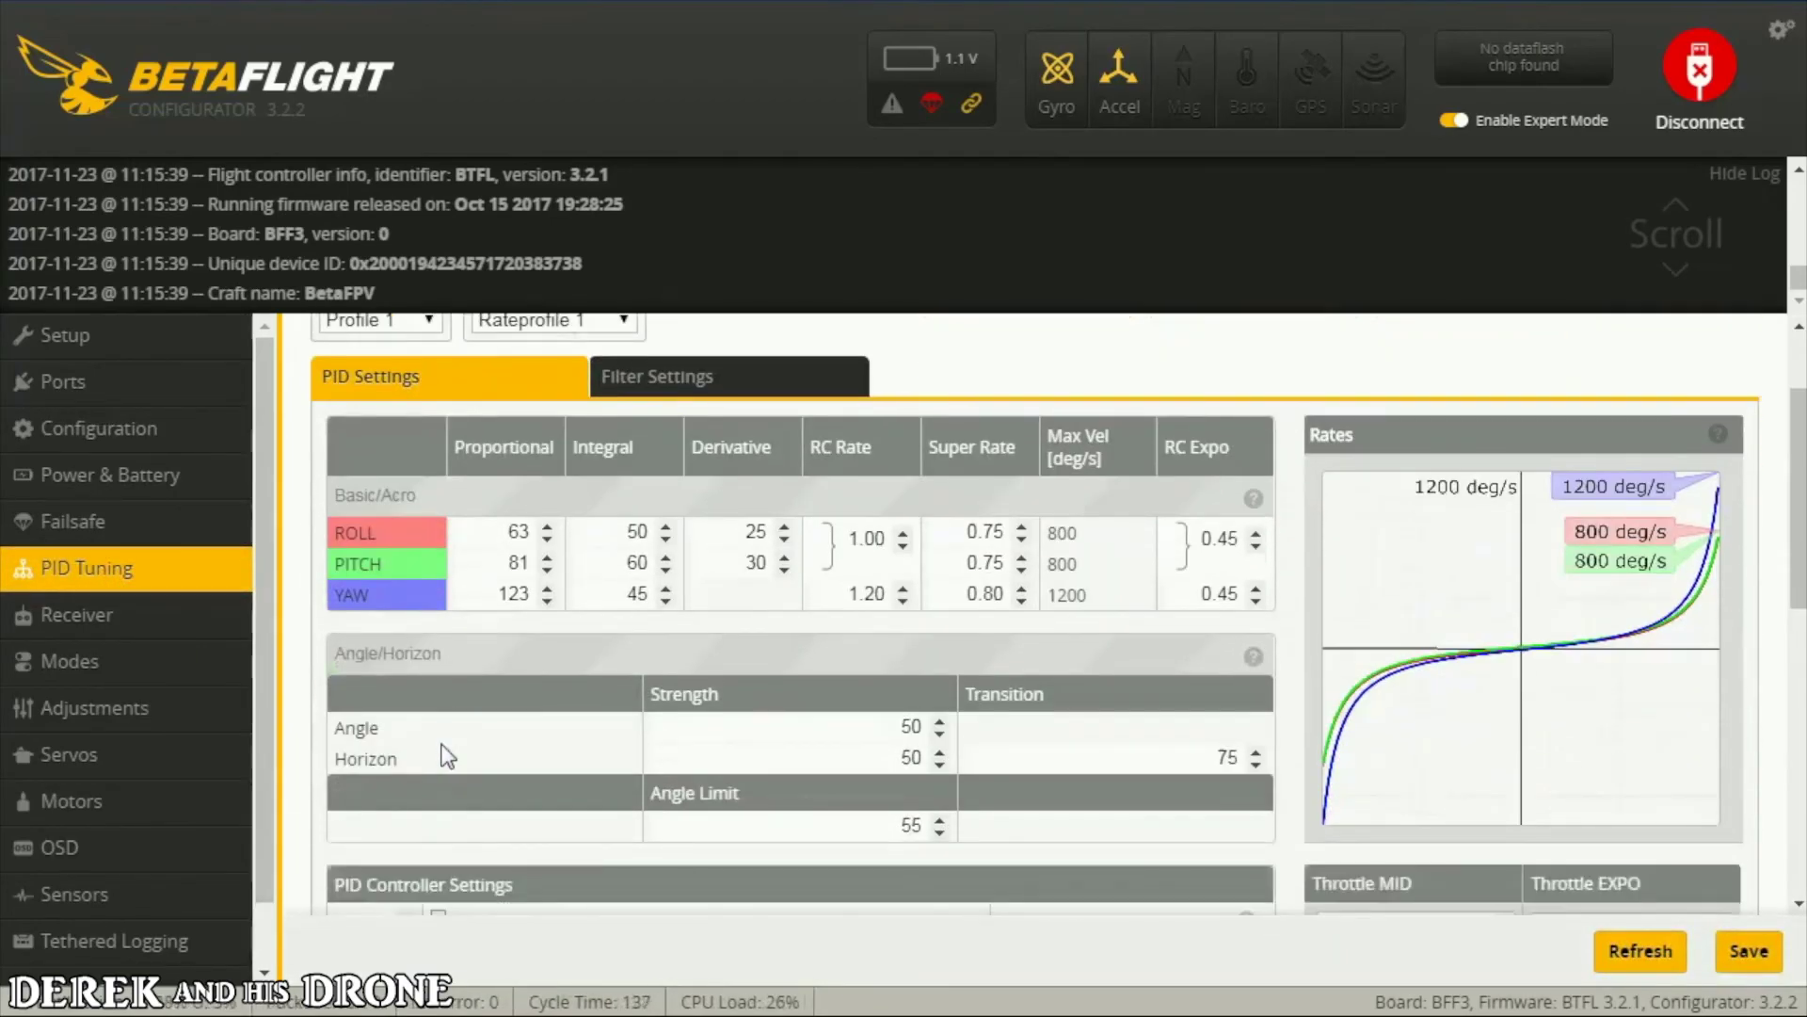
pyautogui.click(737, 561)
pyautogui.click(673, 380)
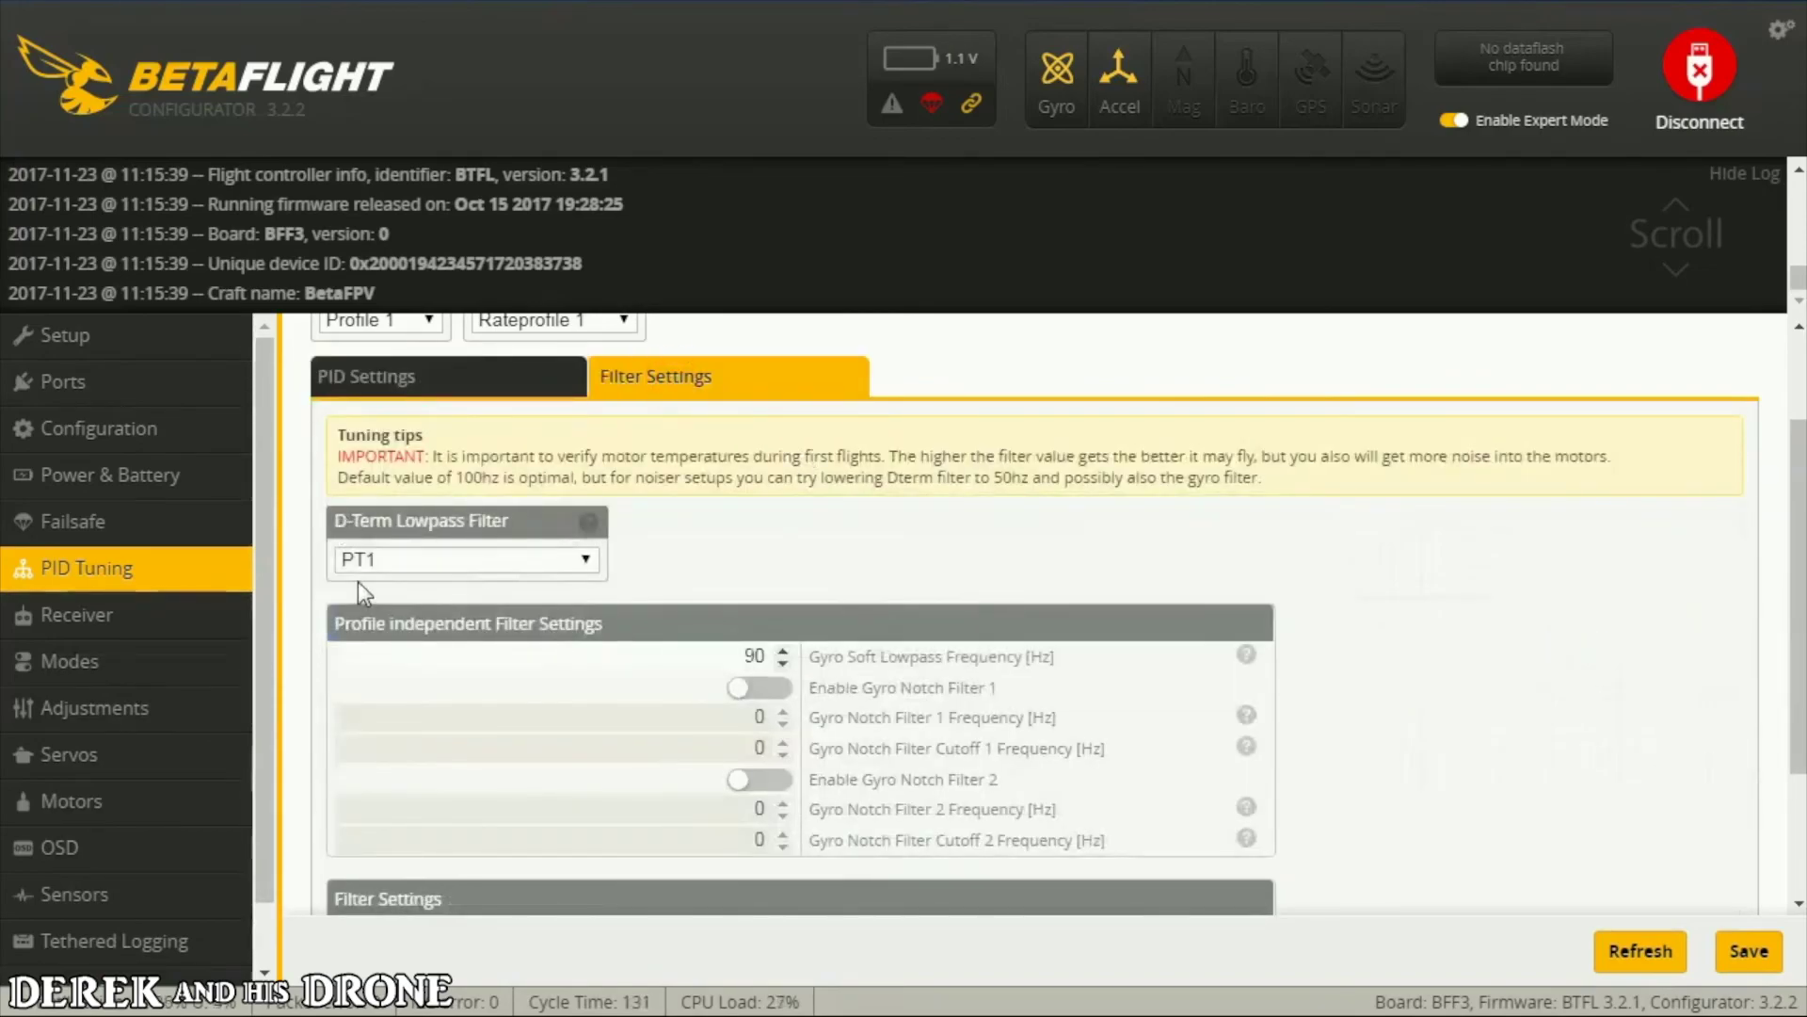
pyautogui.scroll(-2, 776, 665)
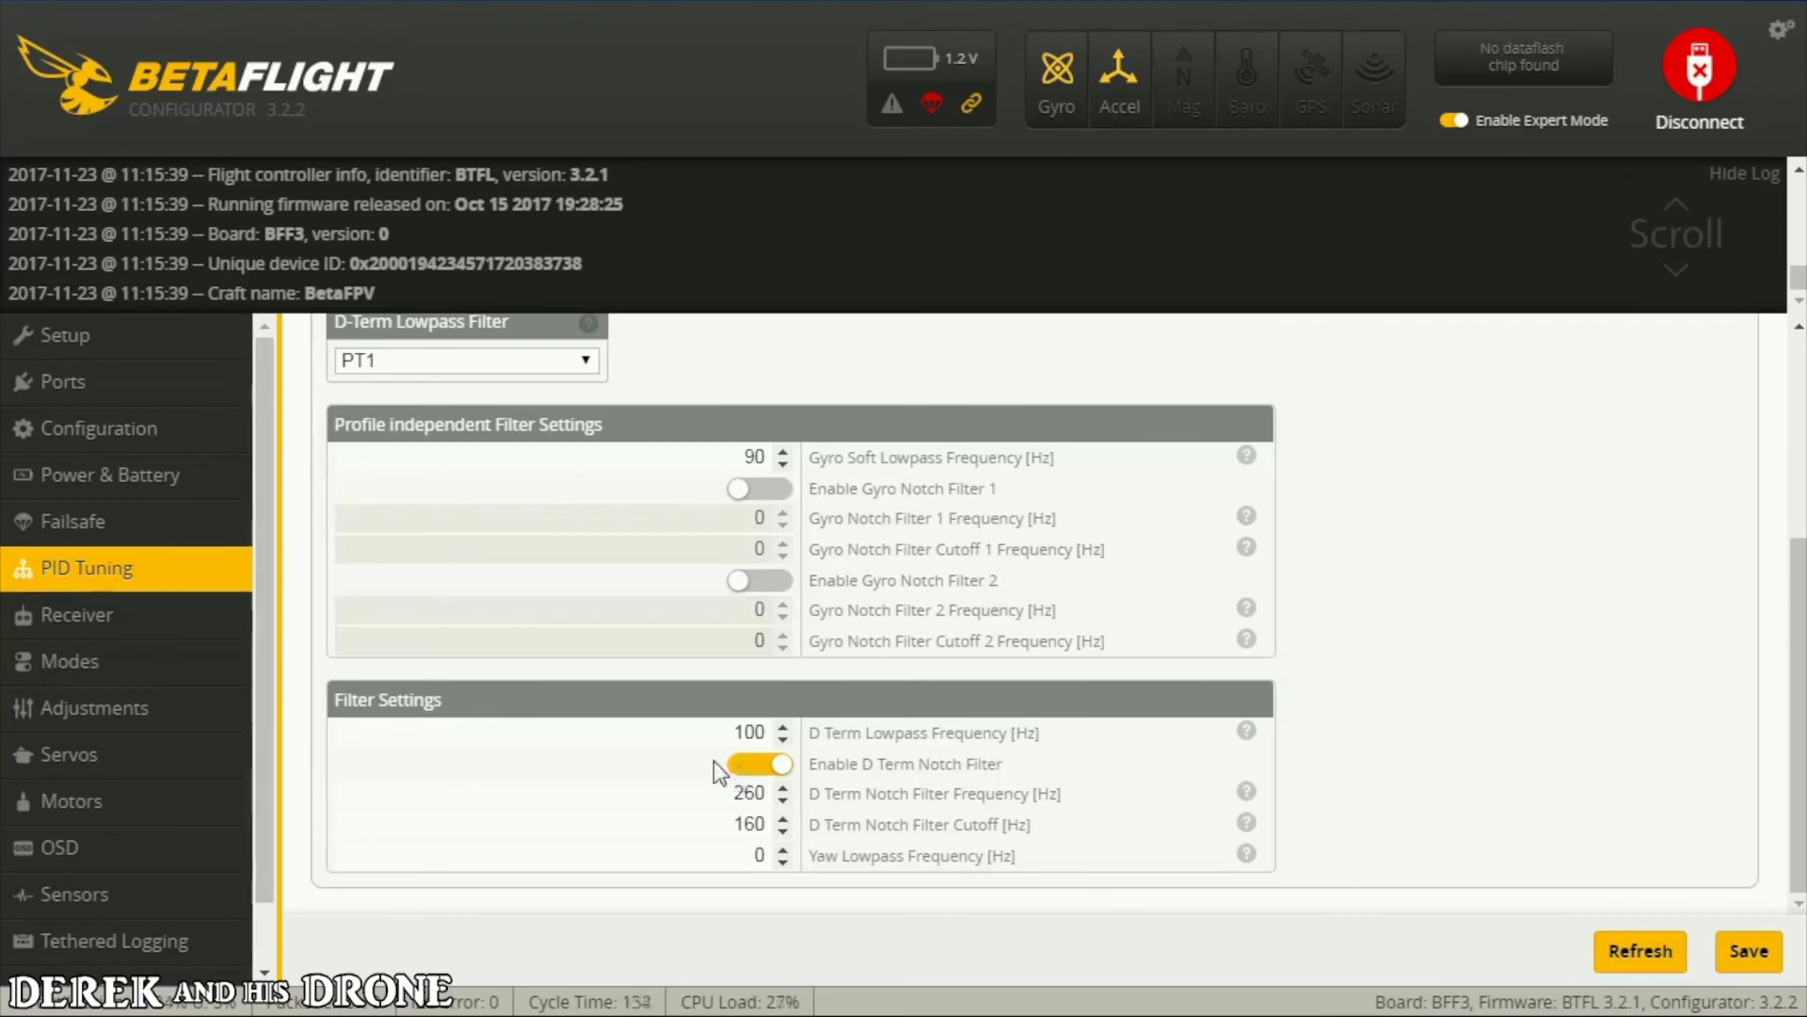
# Check the receiver's channel map, stick thresholds, deadbands and the live channel values.
pyautogui.click(64, 623)
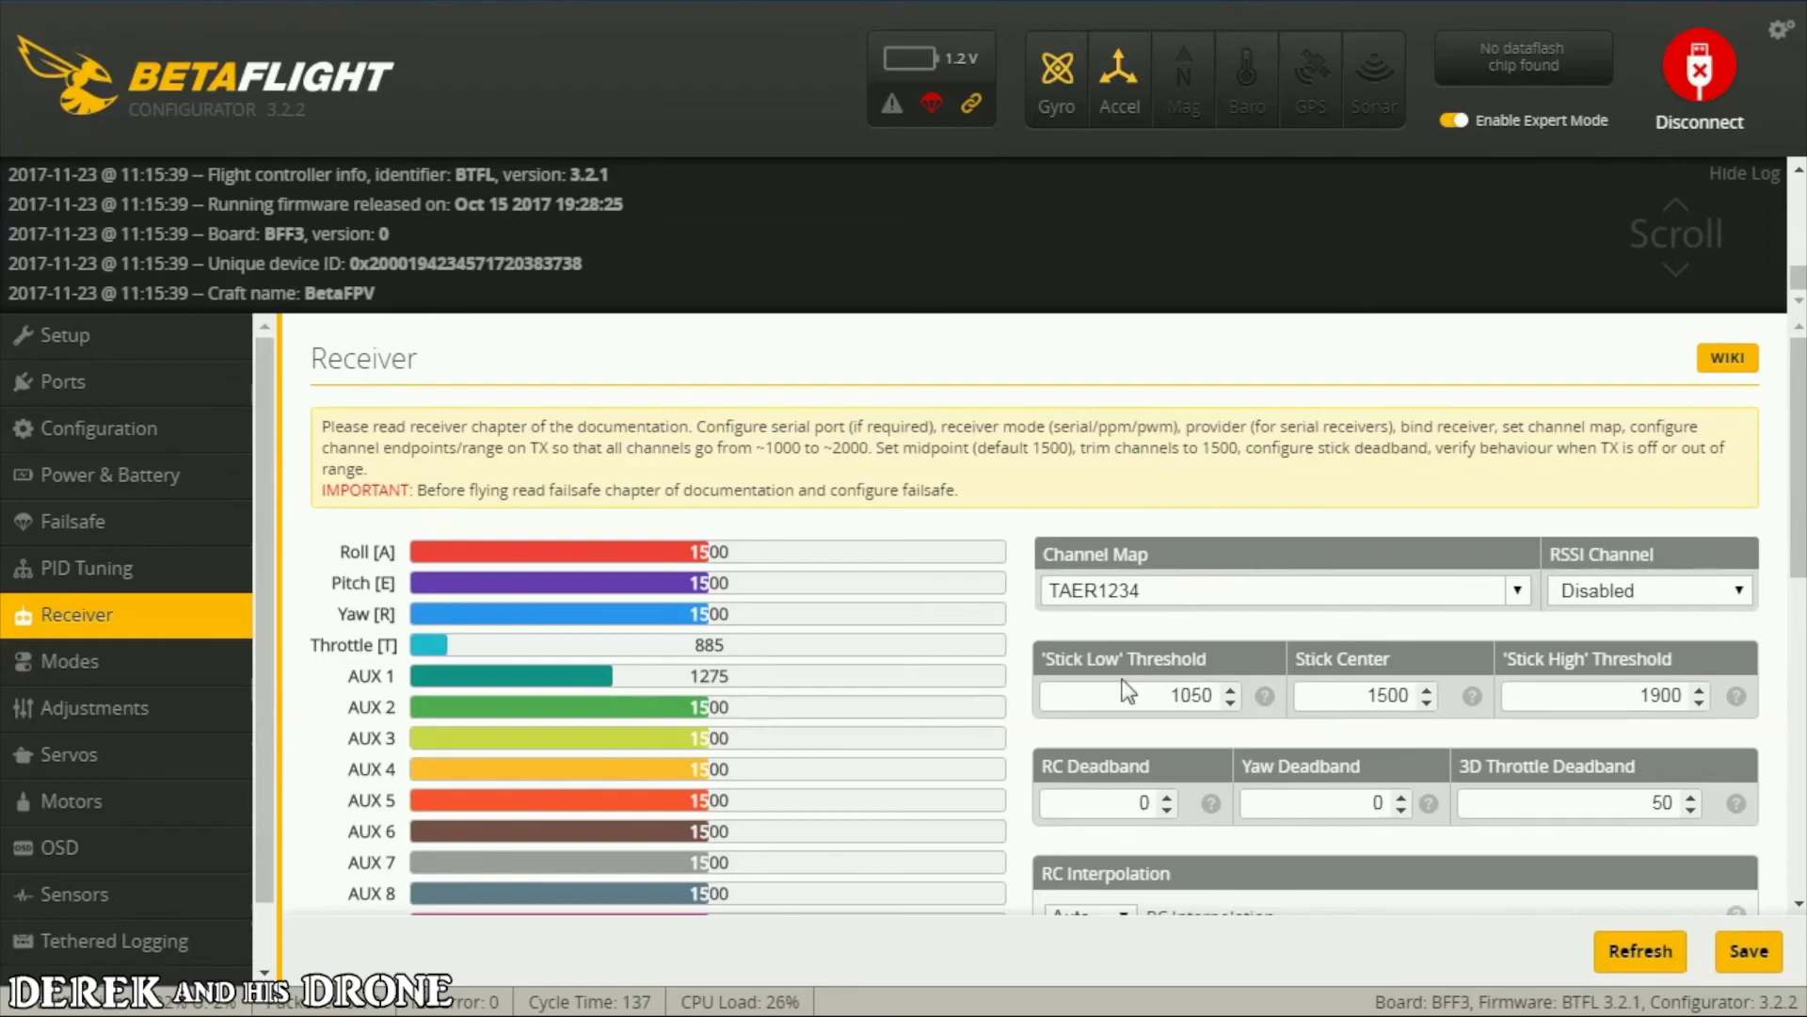
pyautogui.scroll(-2, 1120, 696)
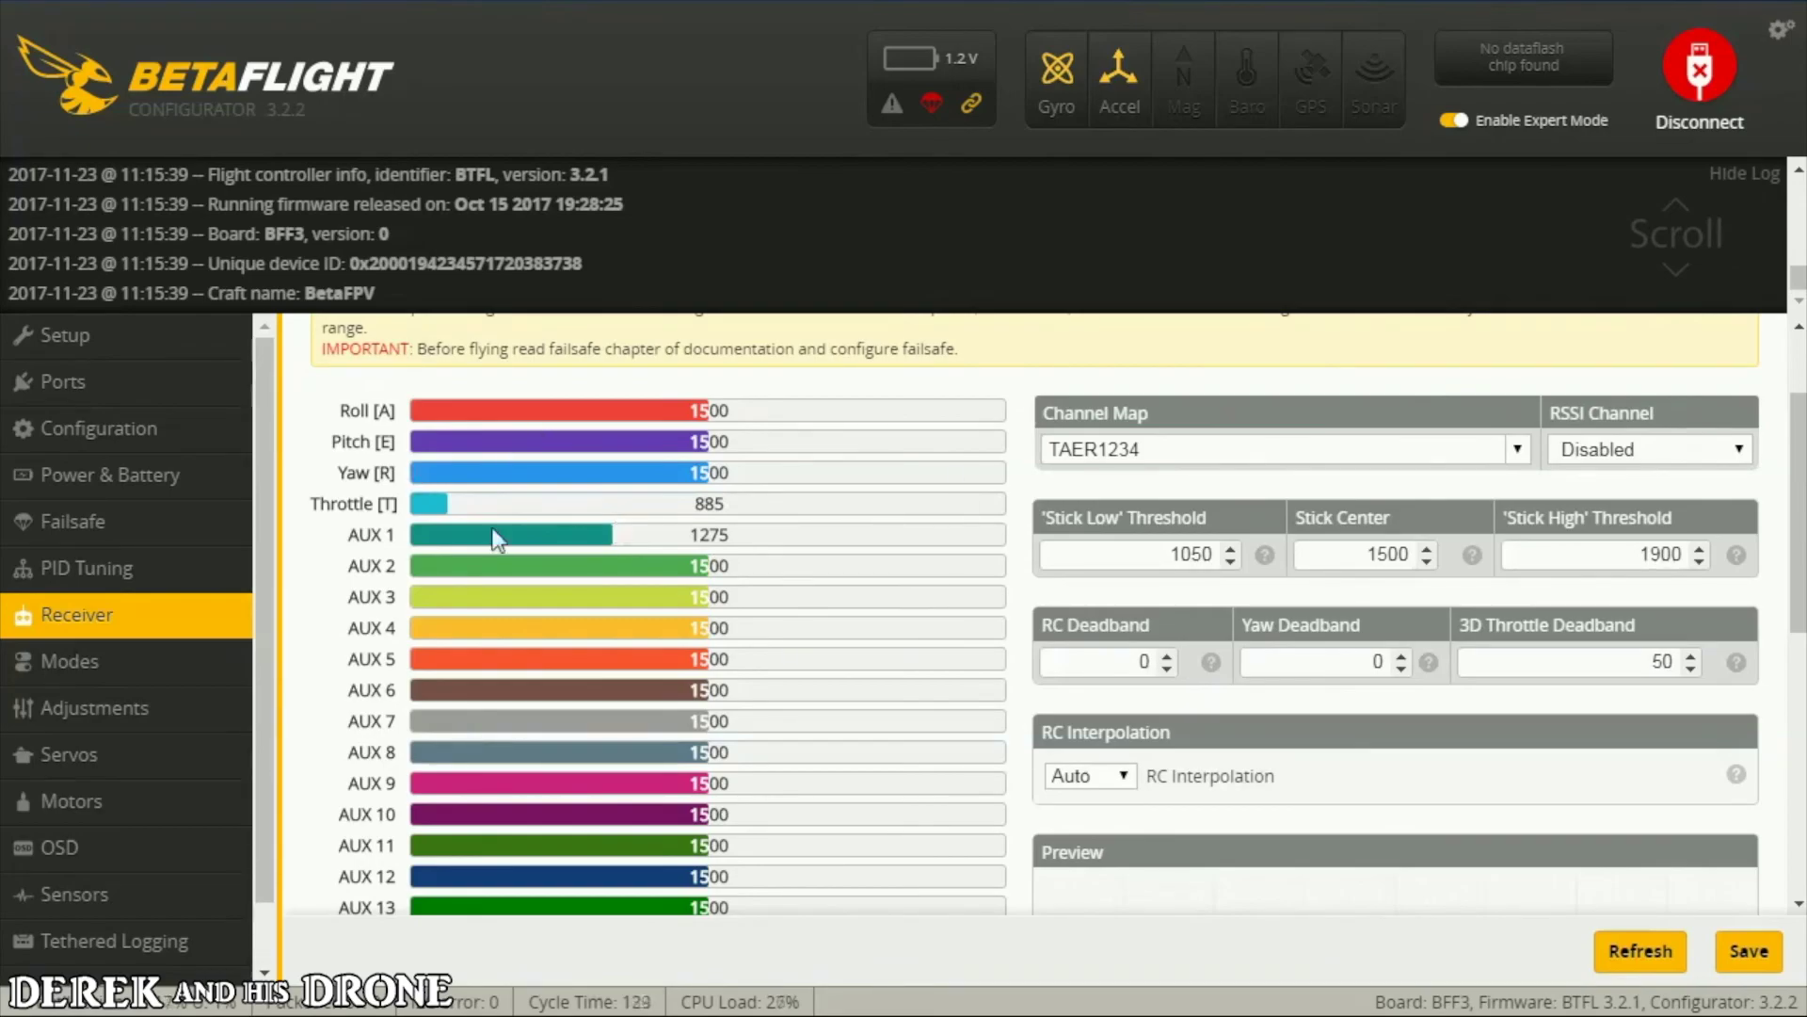
pyautogui.scroll(-6, 547, 551)
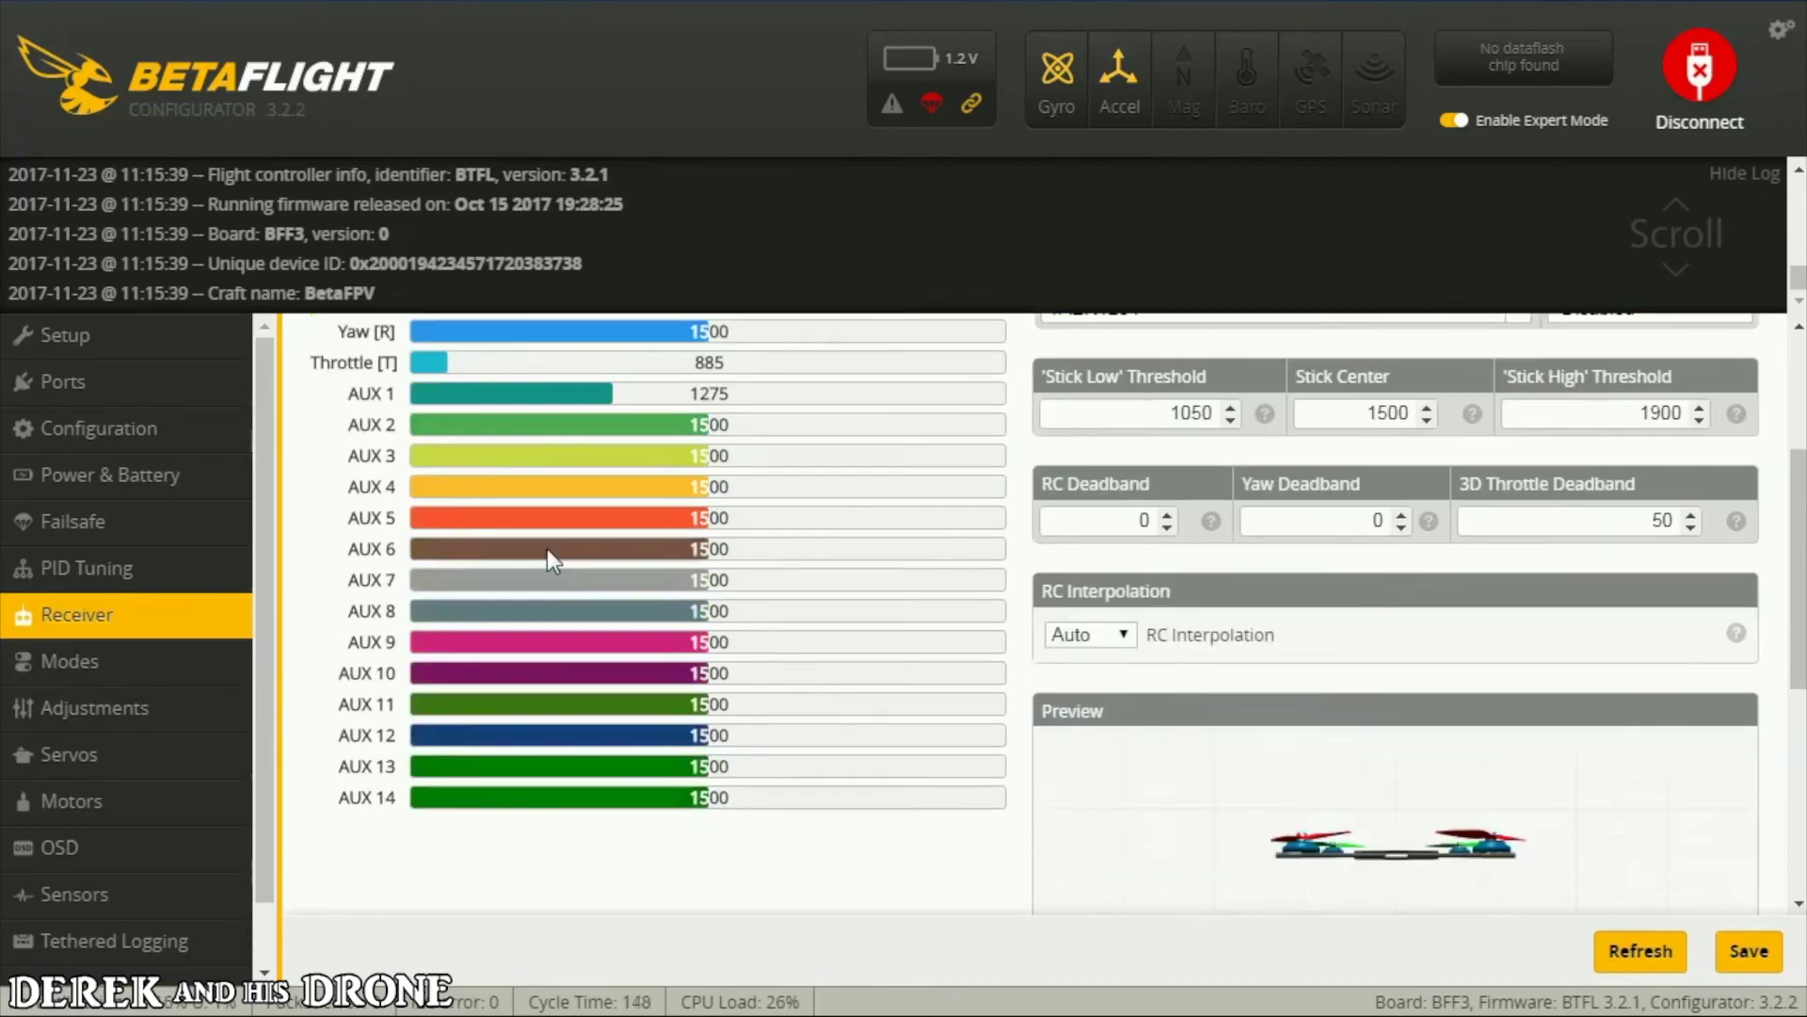
# Review the AUX channel and range assignments of all flight modes, including arm, angle, horizon, anti gravity, failsafe and air mode.
pyautogui.click(141, 661)
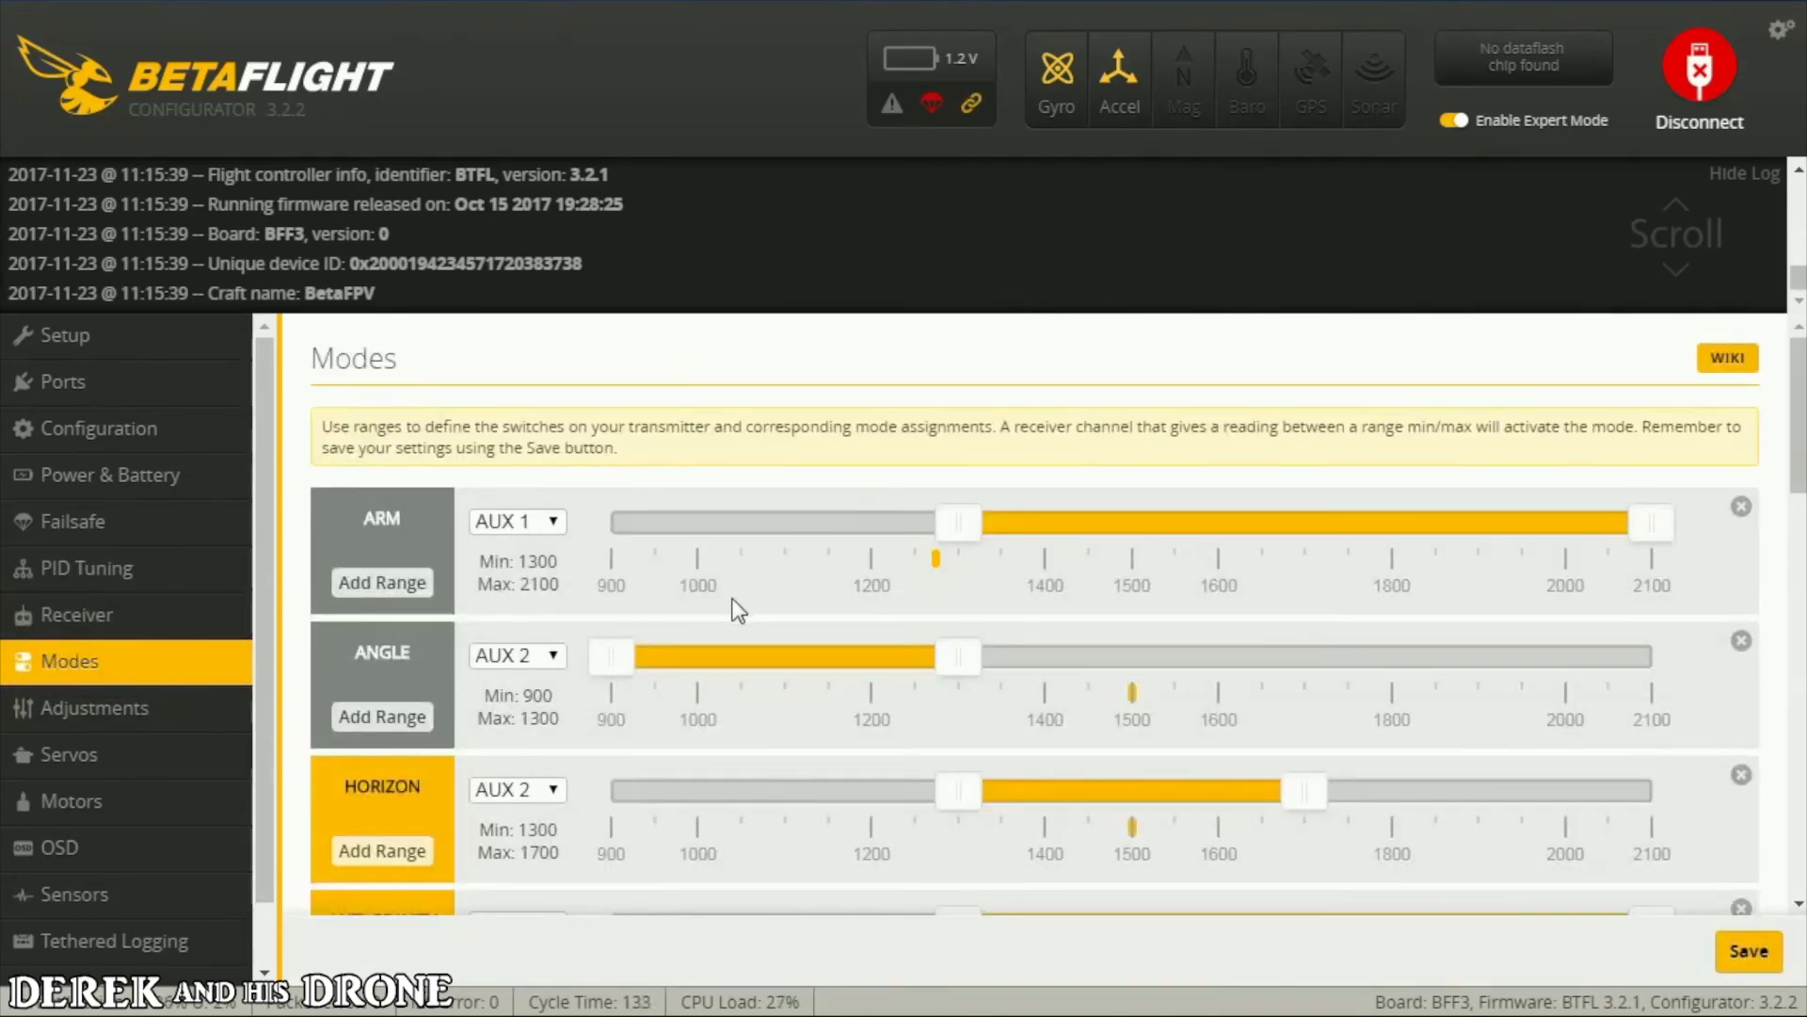
pyautogui.scroll(-2, 739, 608)
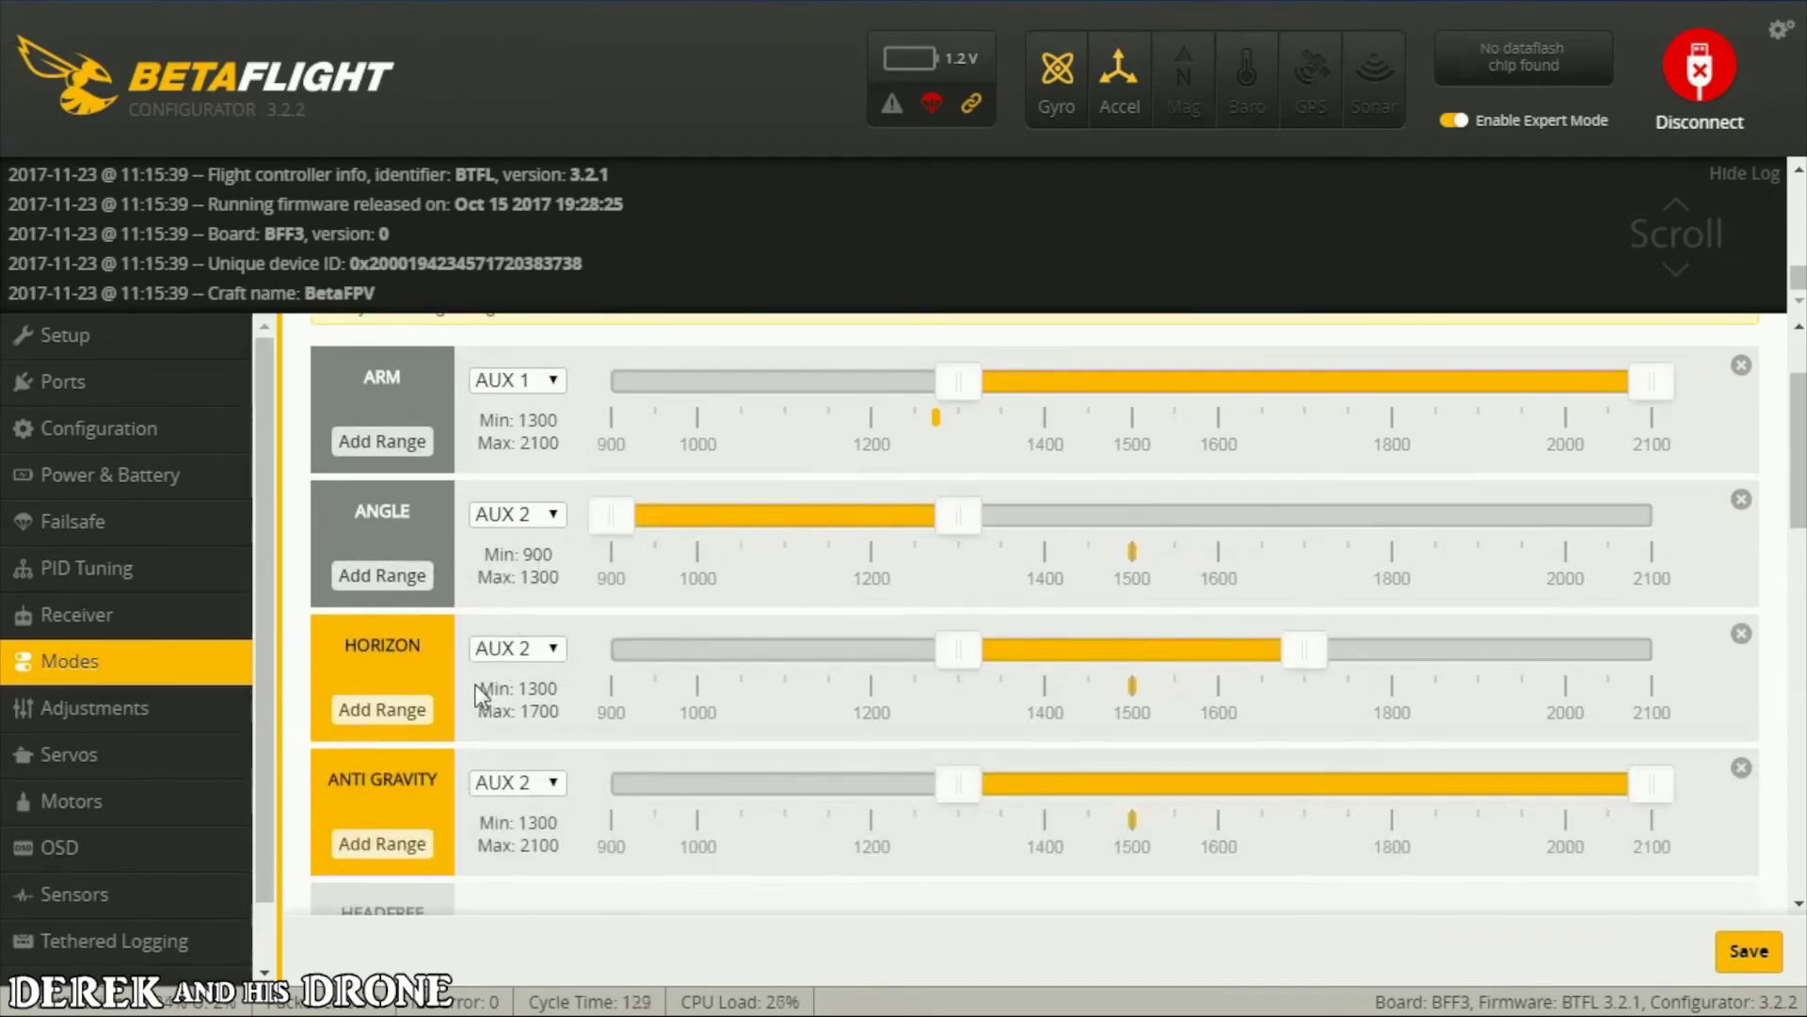
pyautogui.scroll(-4, 462, 697)
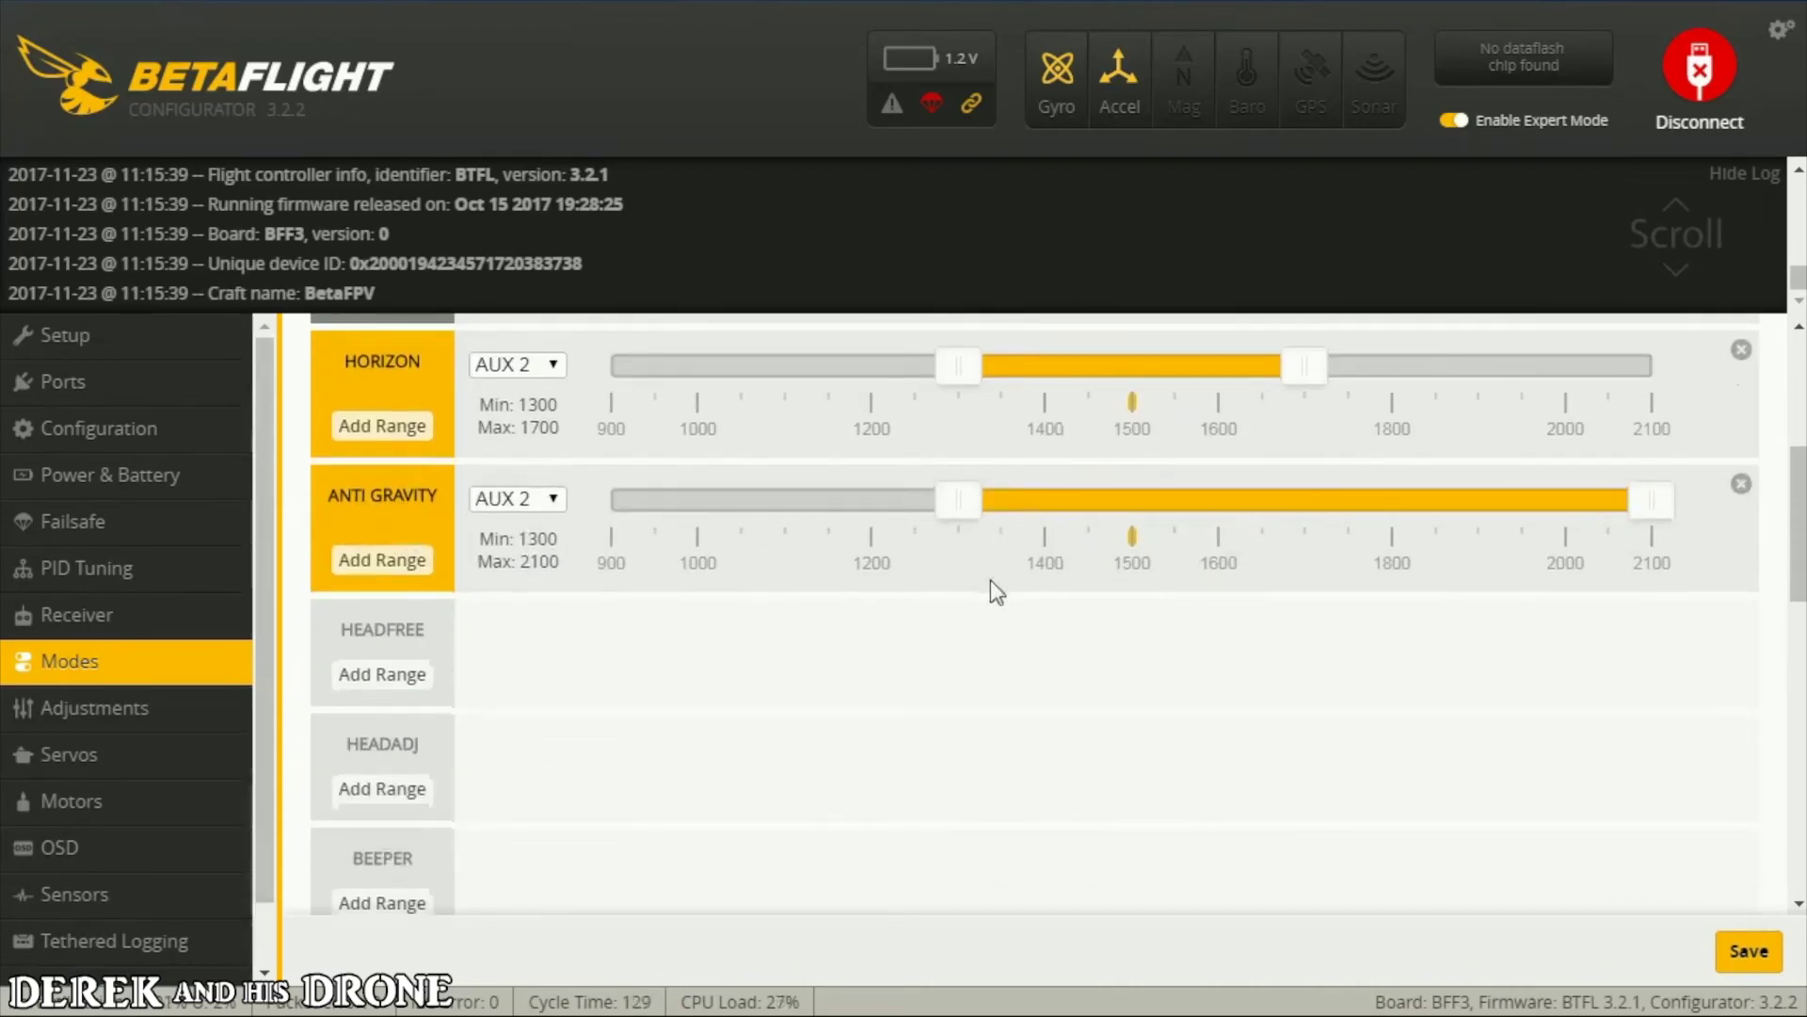
pyautogui.scroll(-8, 990, 584)
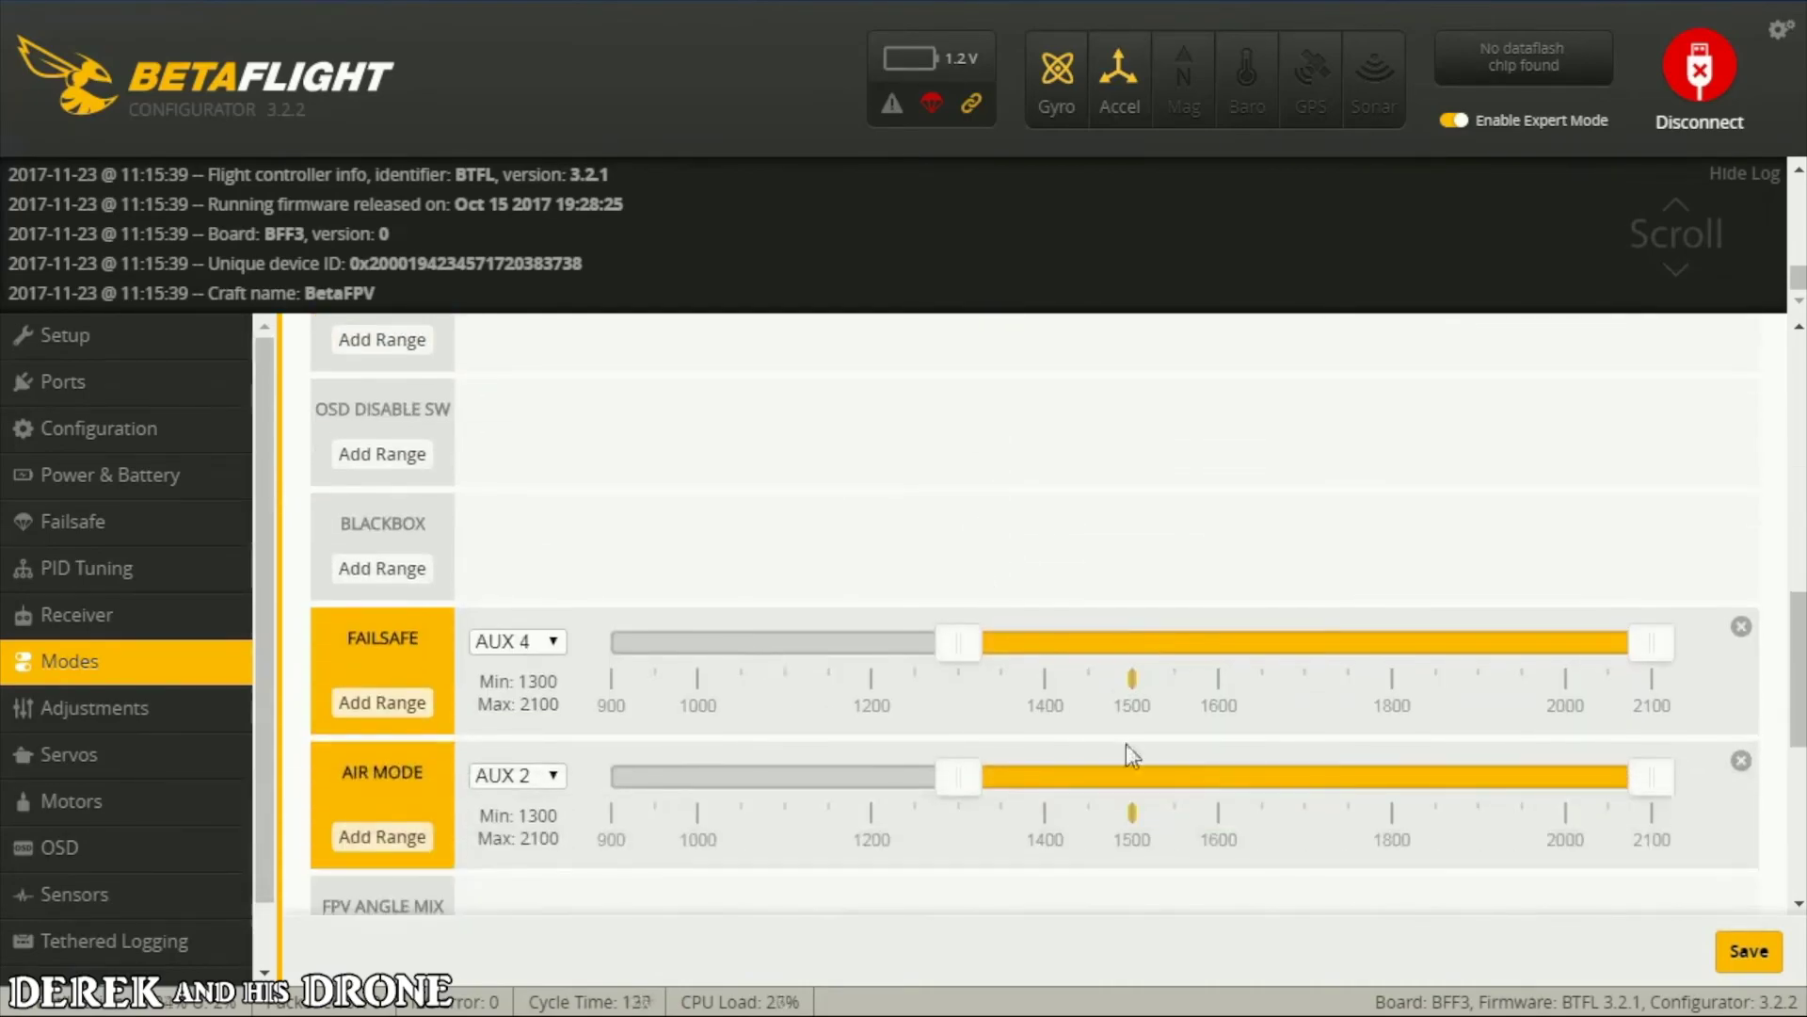
pyautogui.scroll(-4, 883, 643)
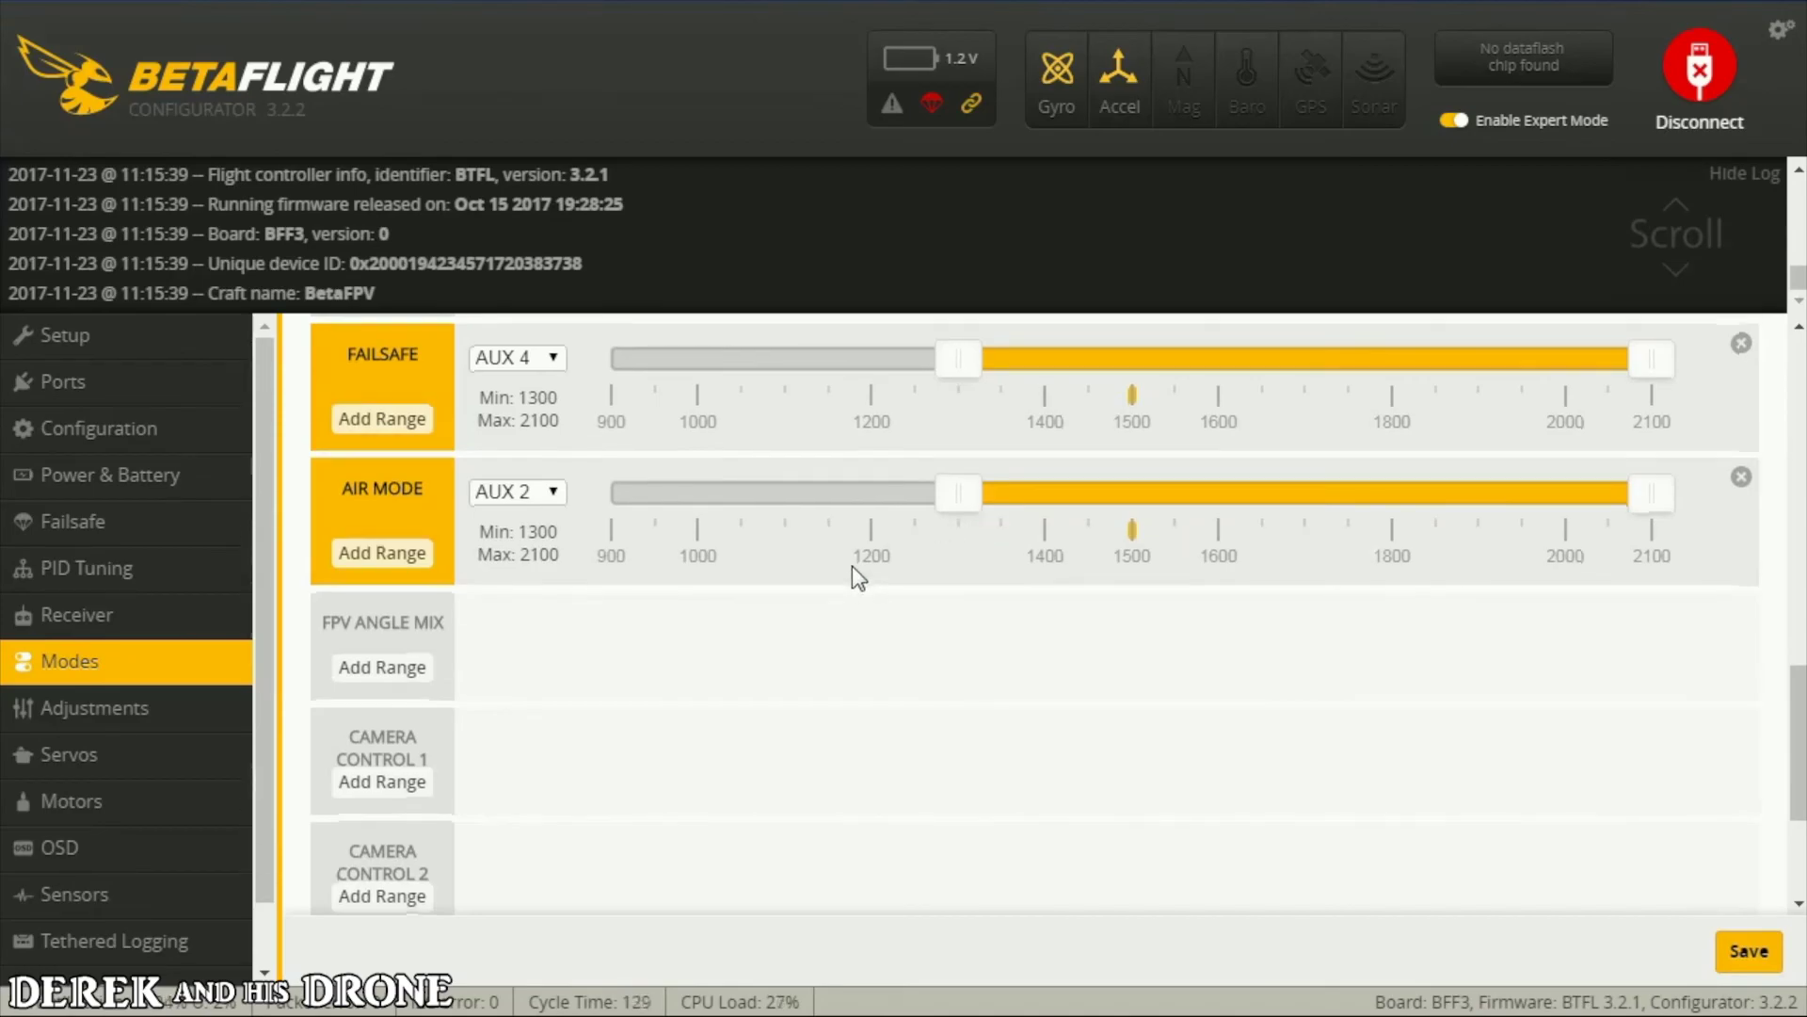
pyautogui.scroll(-4, 851, 566)
pyautogui.scroll(15, 836, 528)
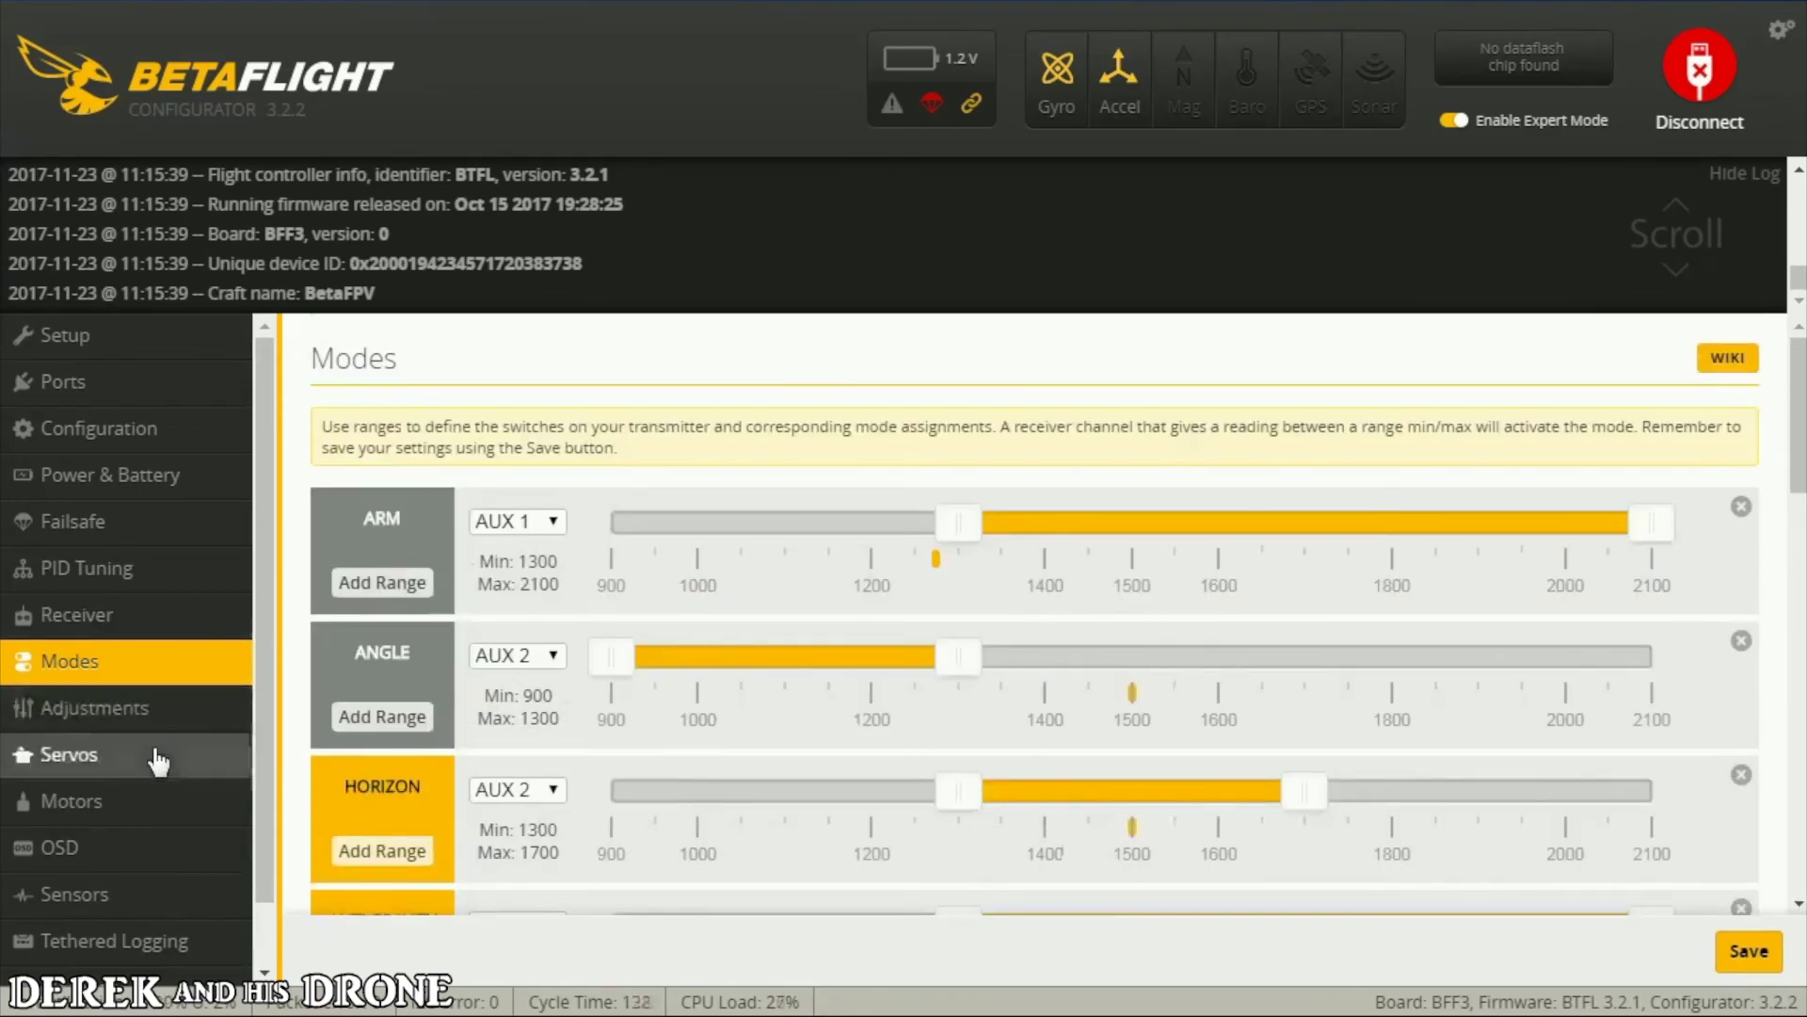
# Check the OSD elements, preview layout, video format, units and timers.
pyautogui.click(133, 853)
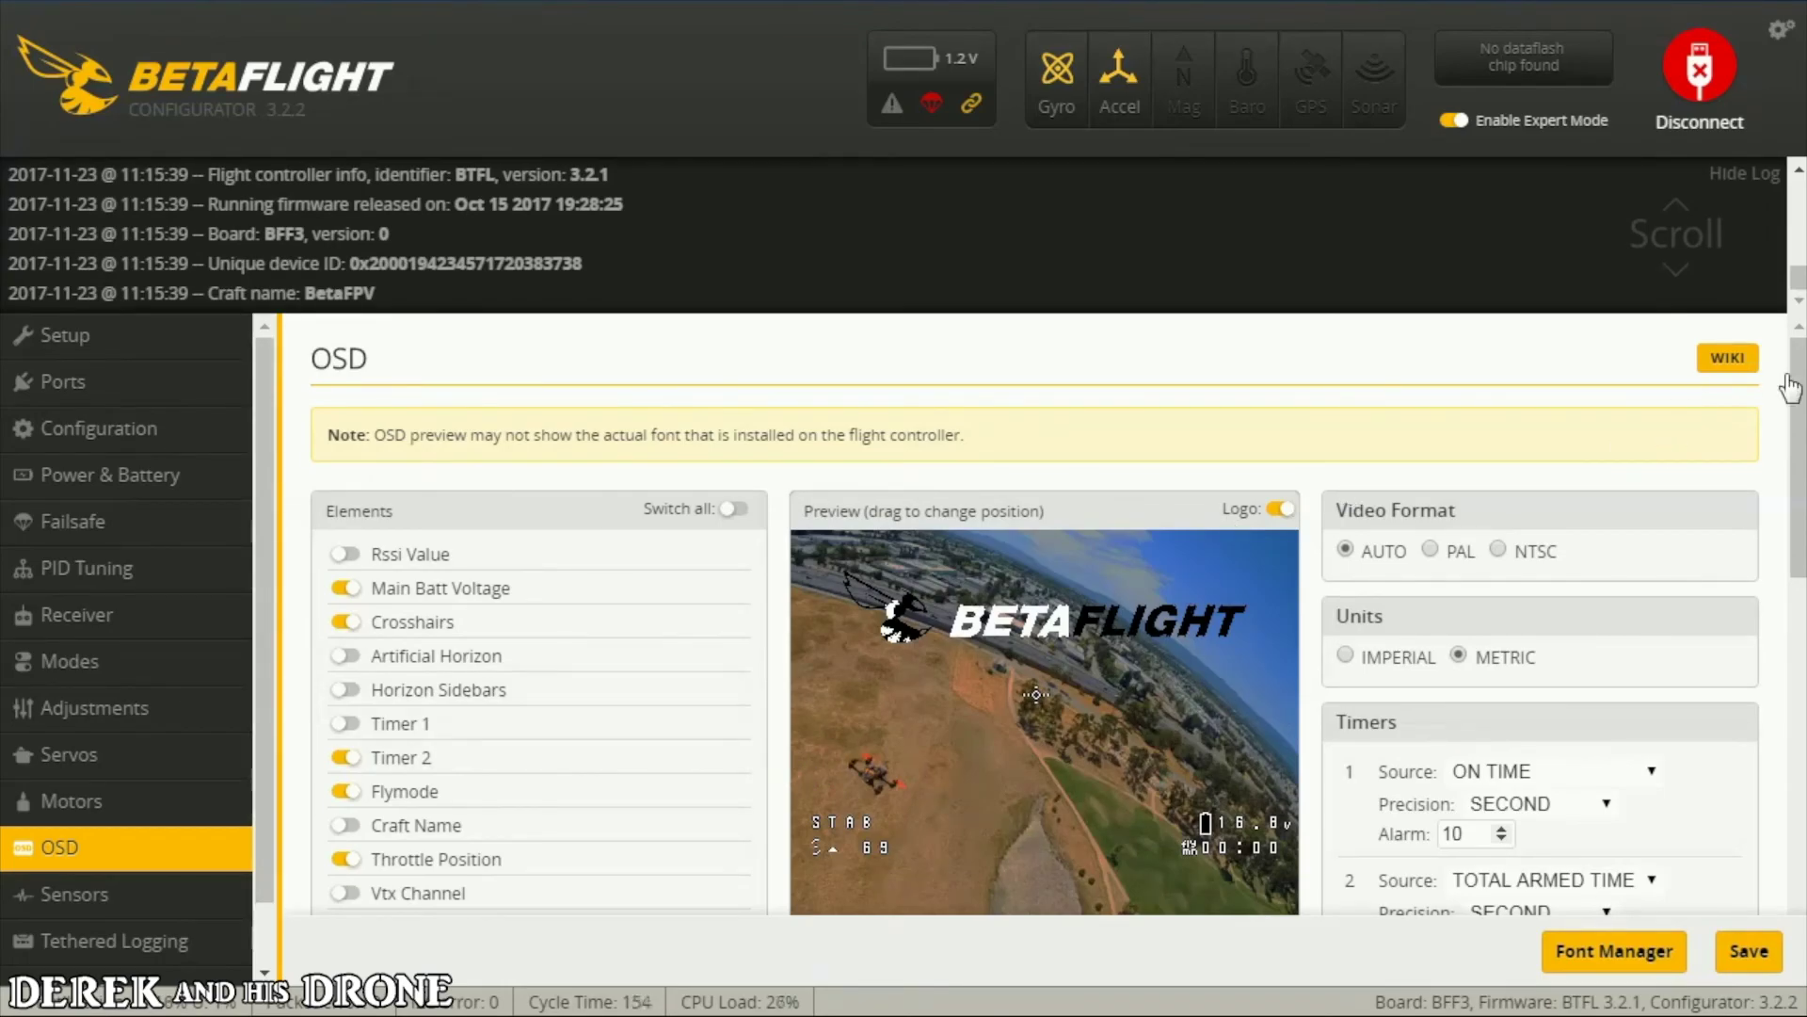
pyautogui.moveTo(1791, 388)
pyautogui.mouseDown()
pyautogui.moveTo(1799, 508)
pyautogui.moveTo(1803, 488)
pyautogui.mouseUp()
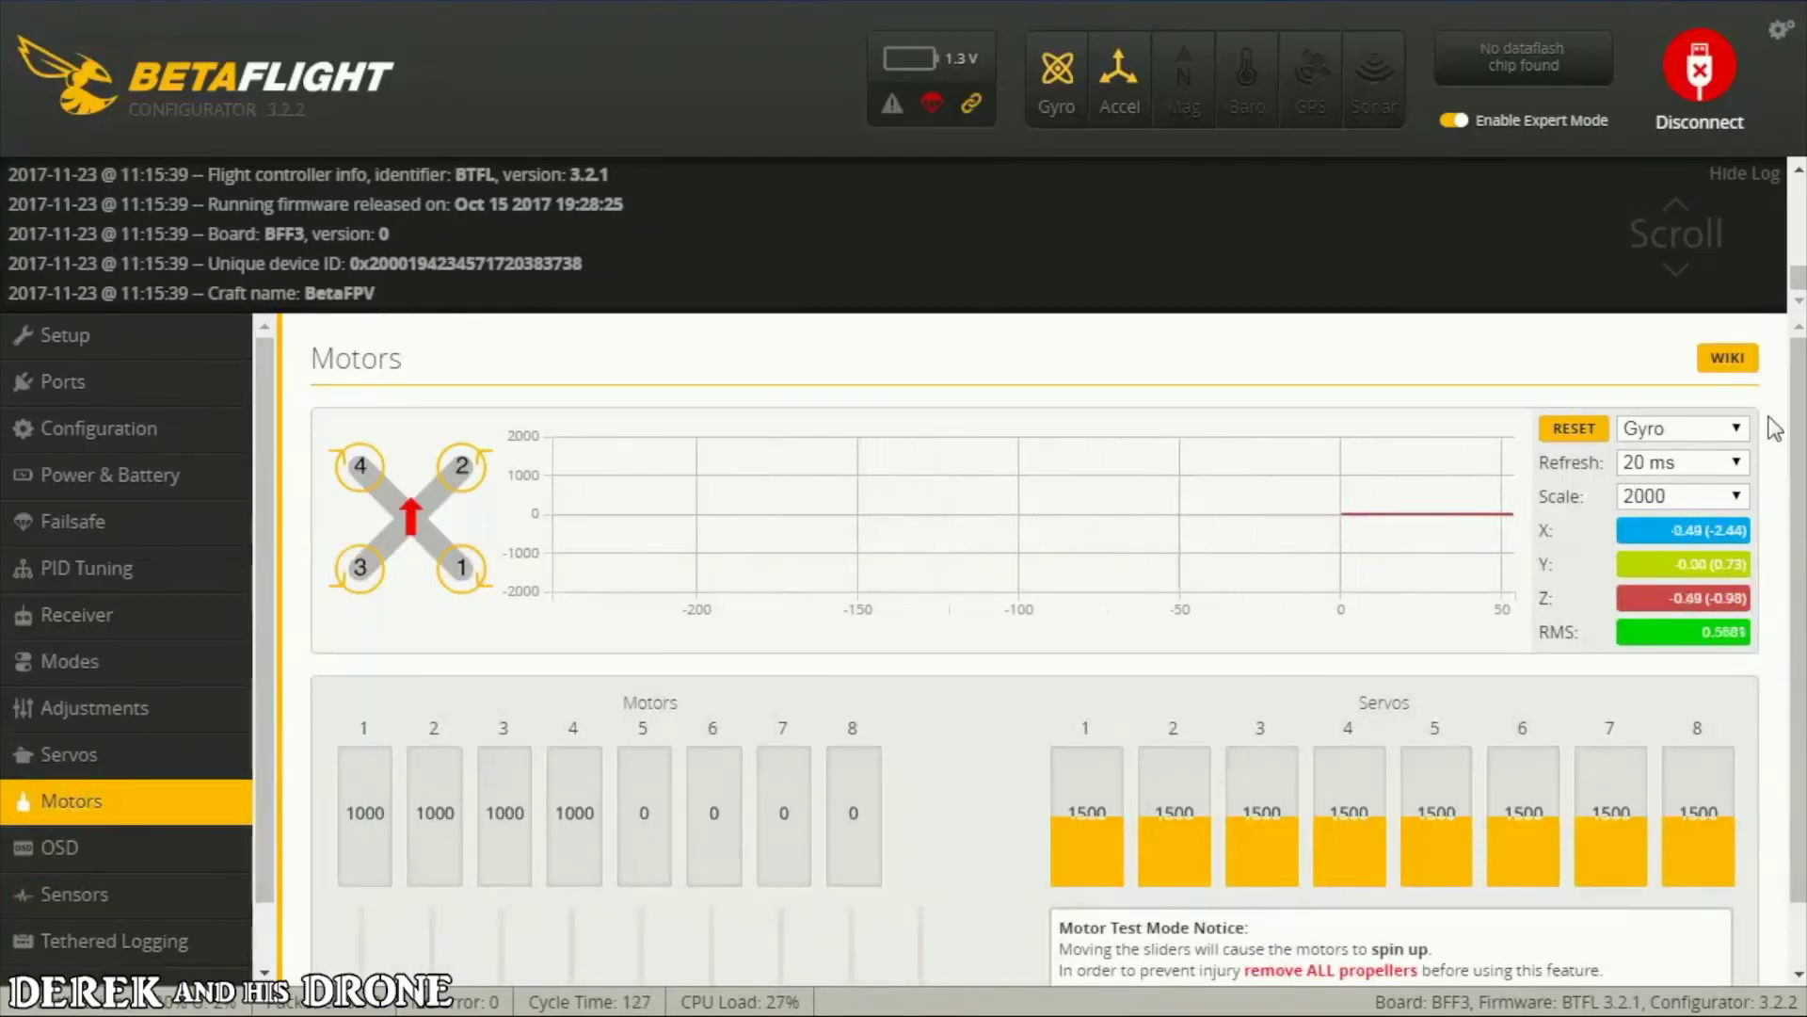
# Enable motor control in the motor test and gradually raise motors 1 to 4 together to 1059 with the master control.
pyautogui.scroll(-1, 1781, 676)
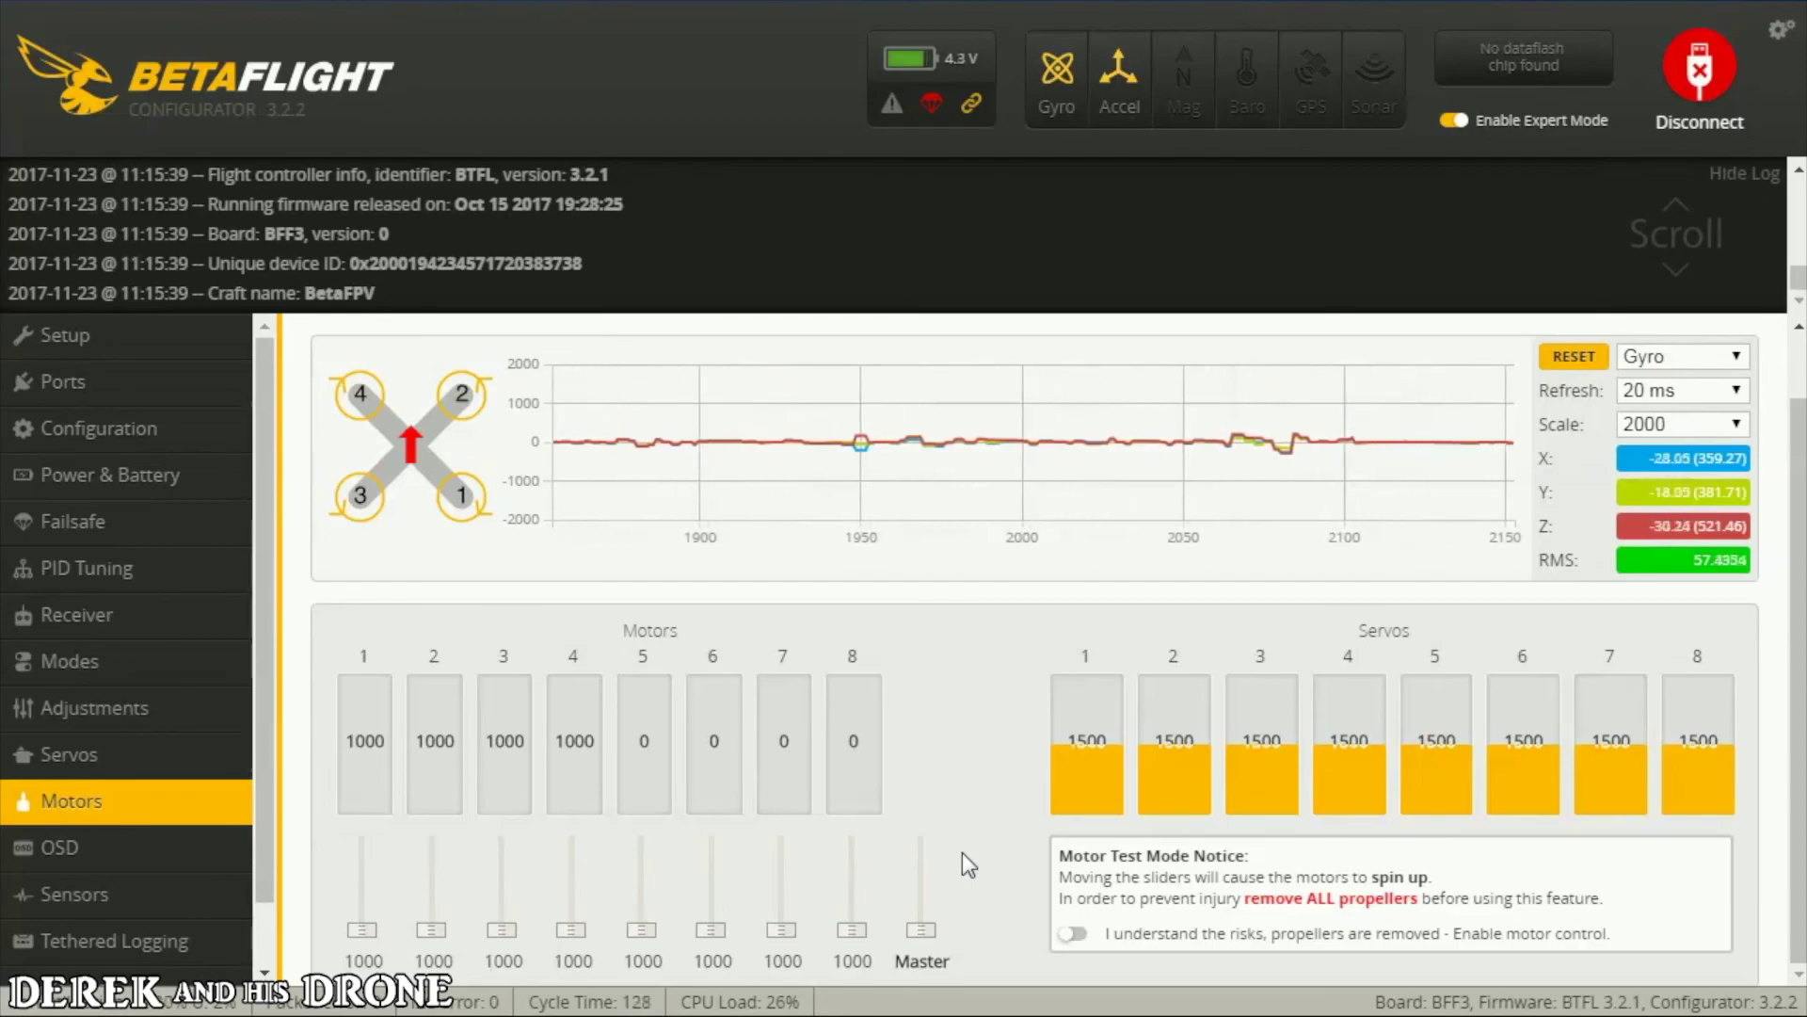
pyautogui.click(1073, 933)
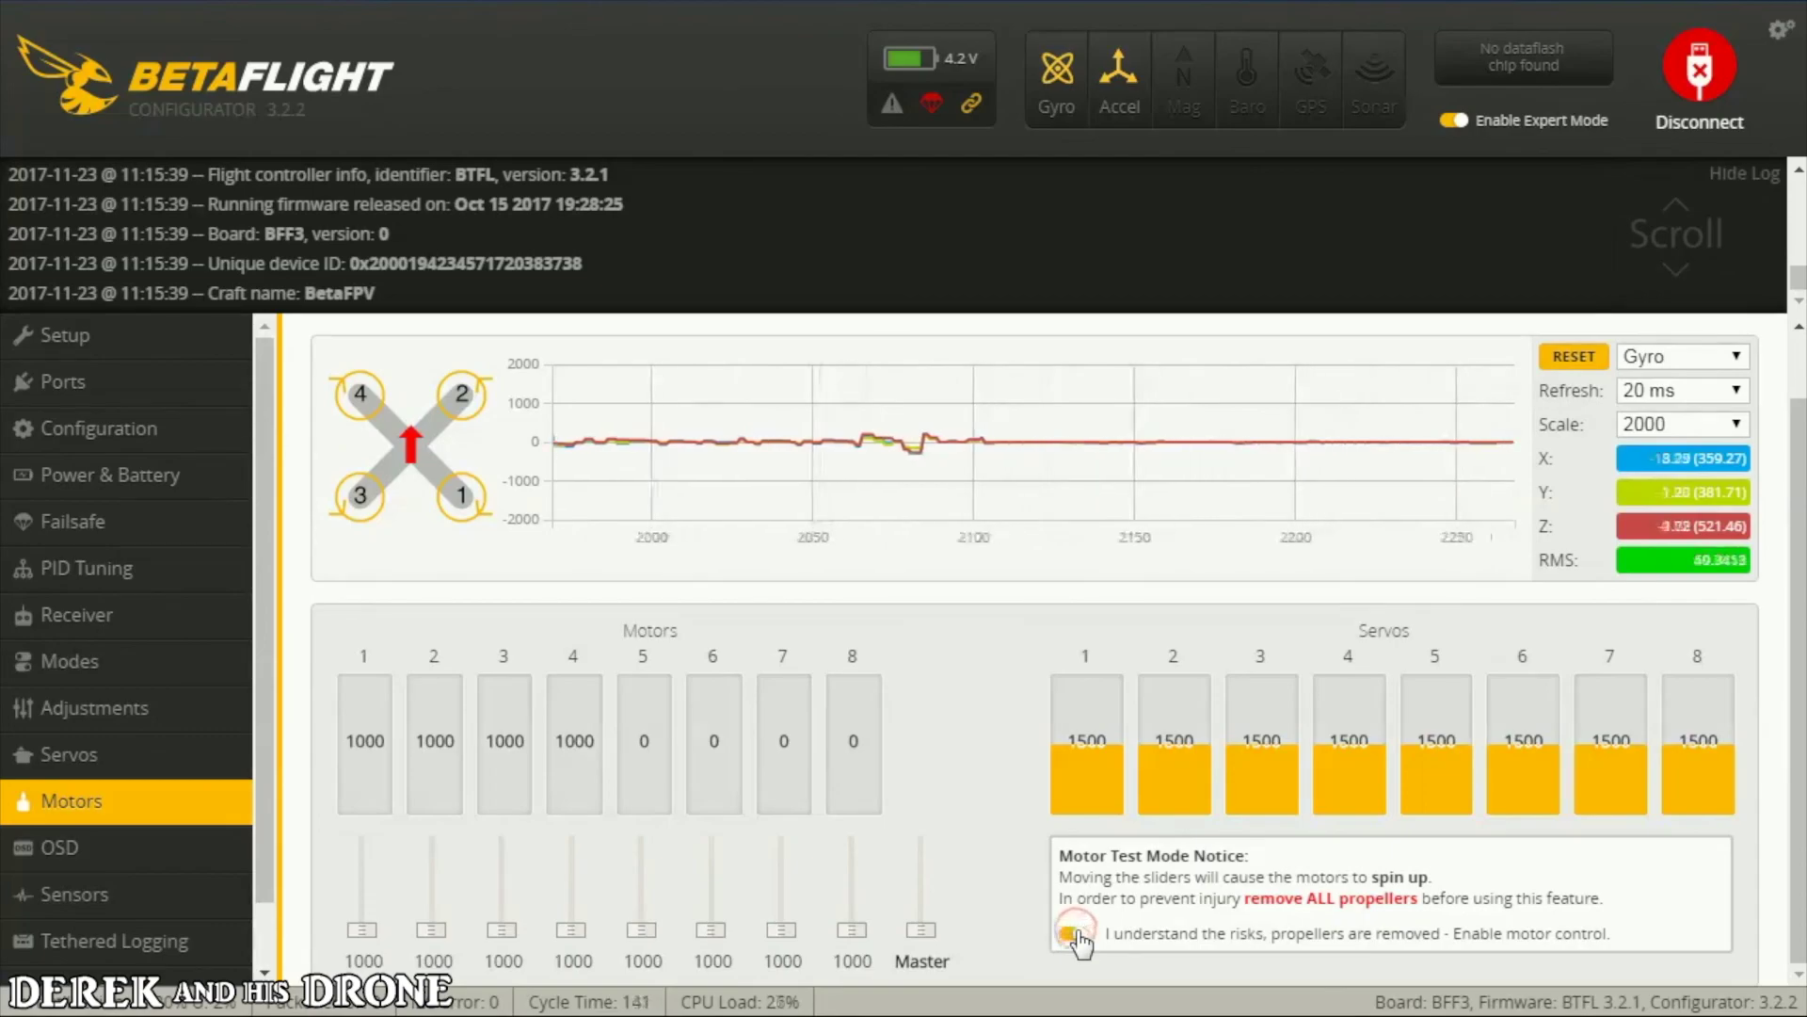
pyautogui.click(923, 929)
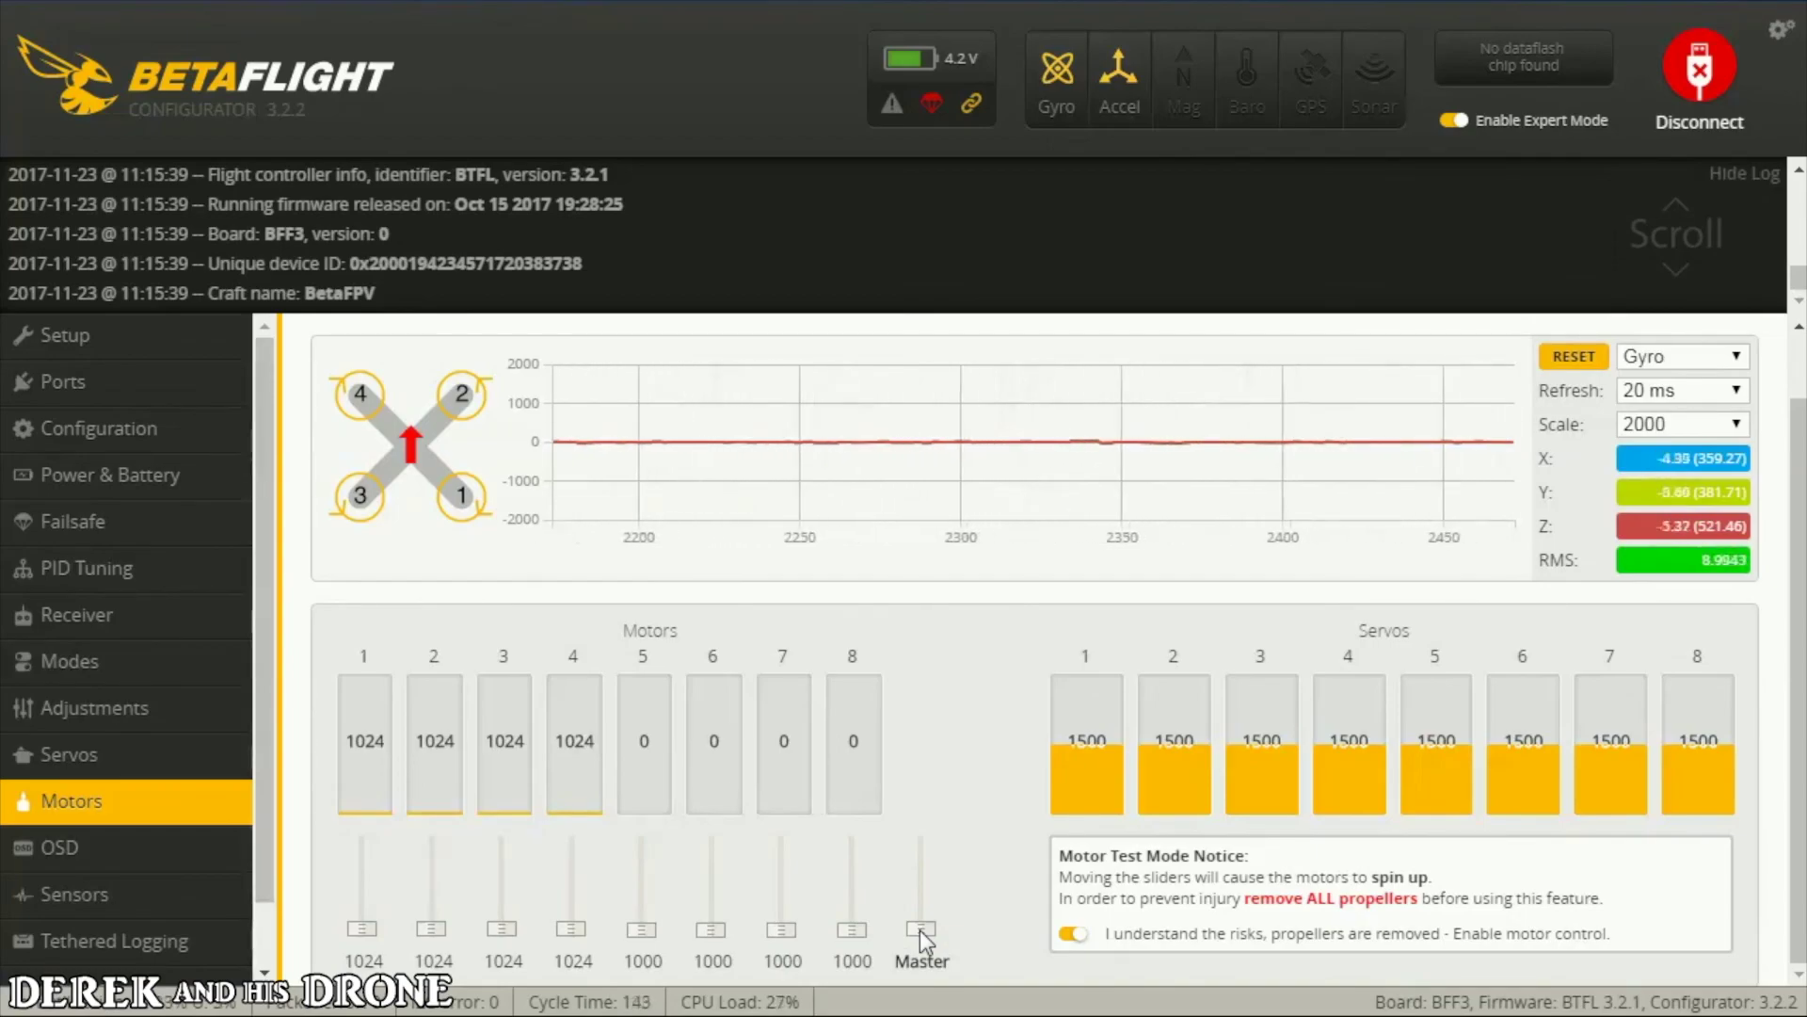
pyautogui.scroll(1, 919, 930)
pyautogui.scroll(1, 921, 927)
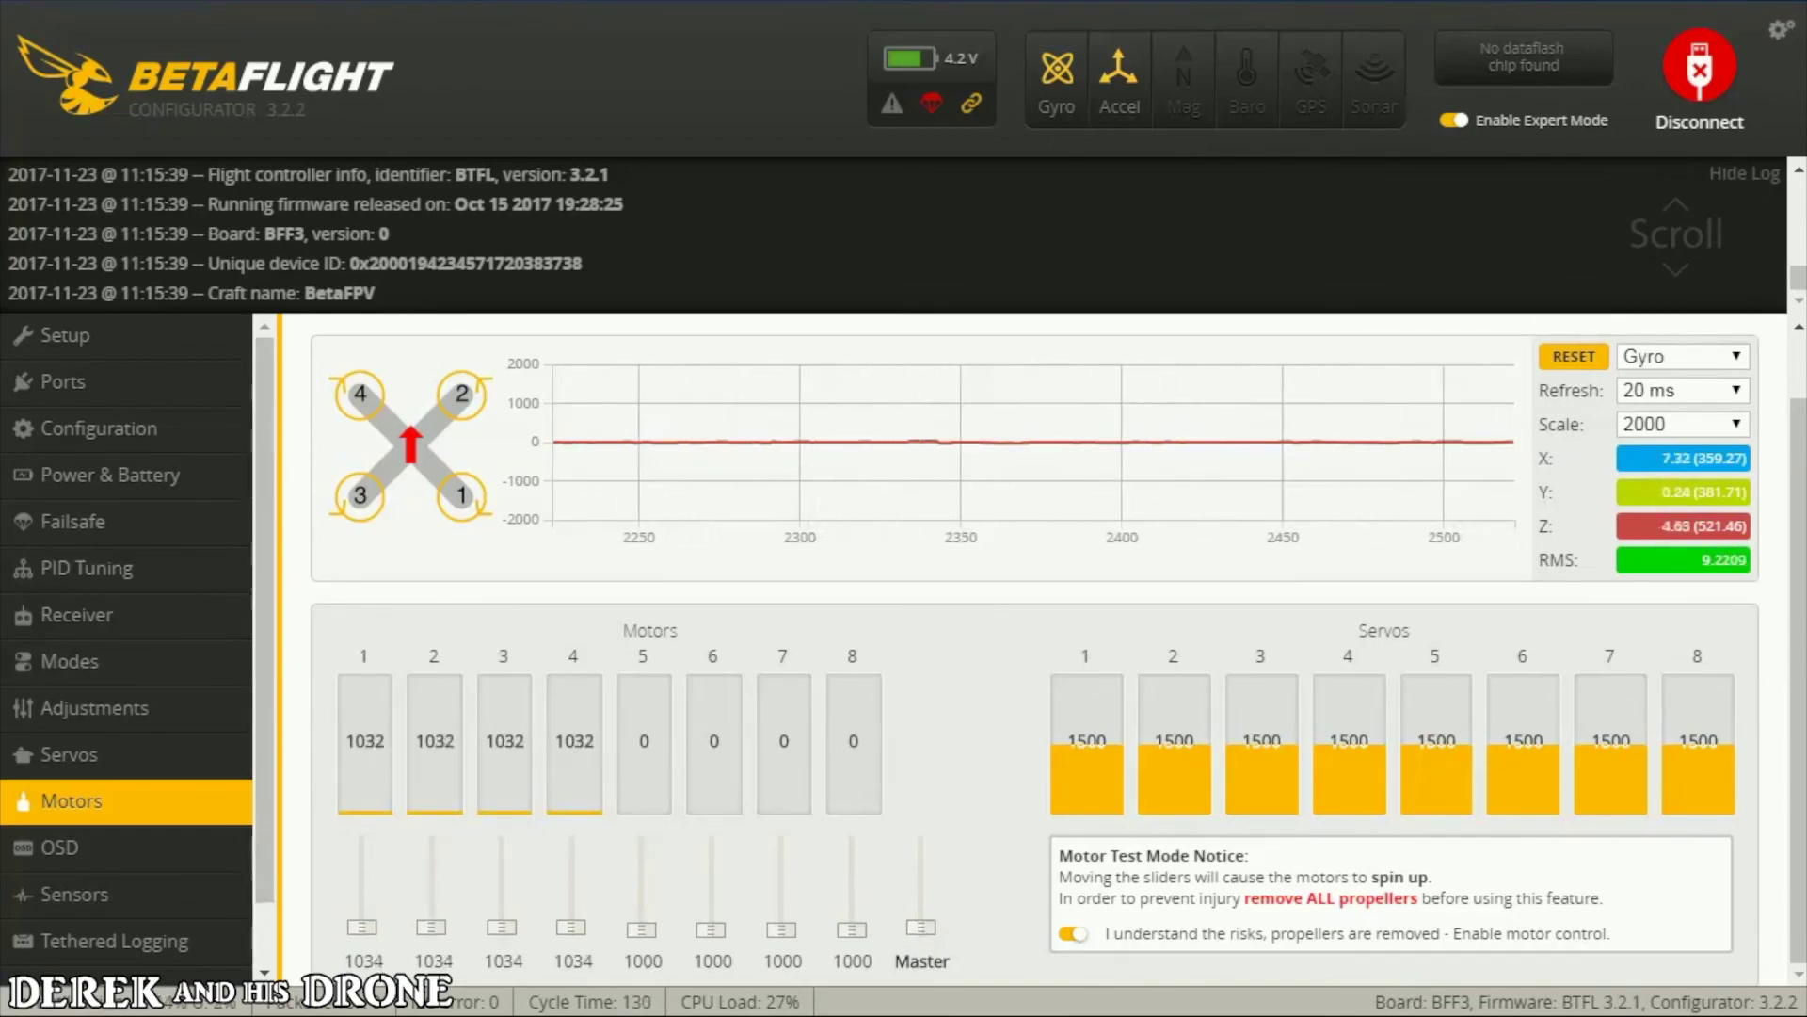
pyautogui.scroll(5, 920, 927)
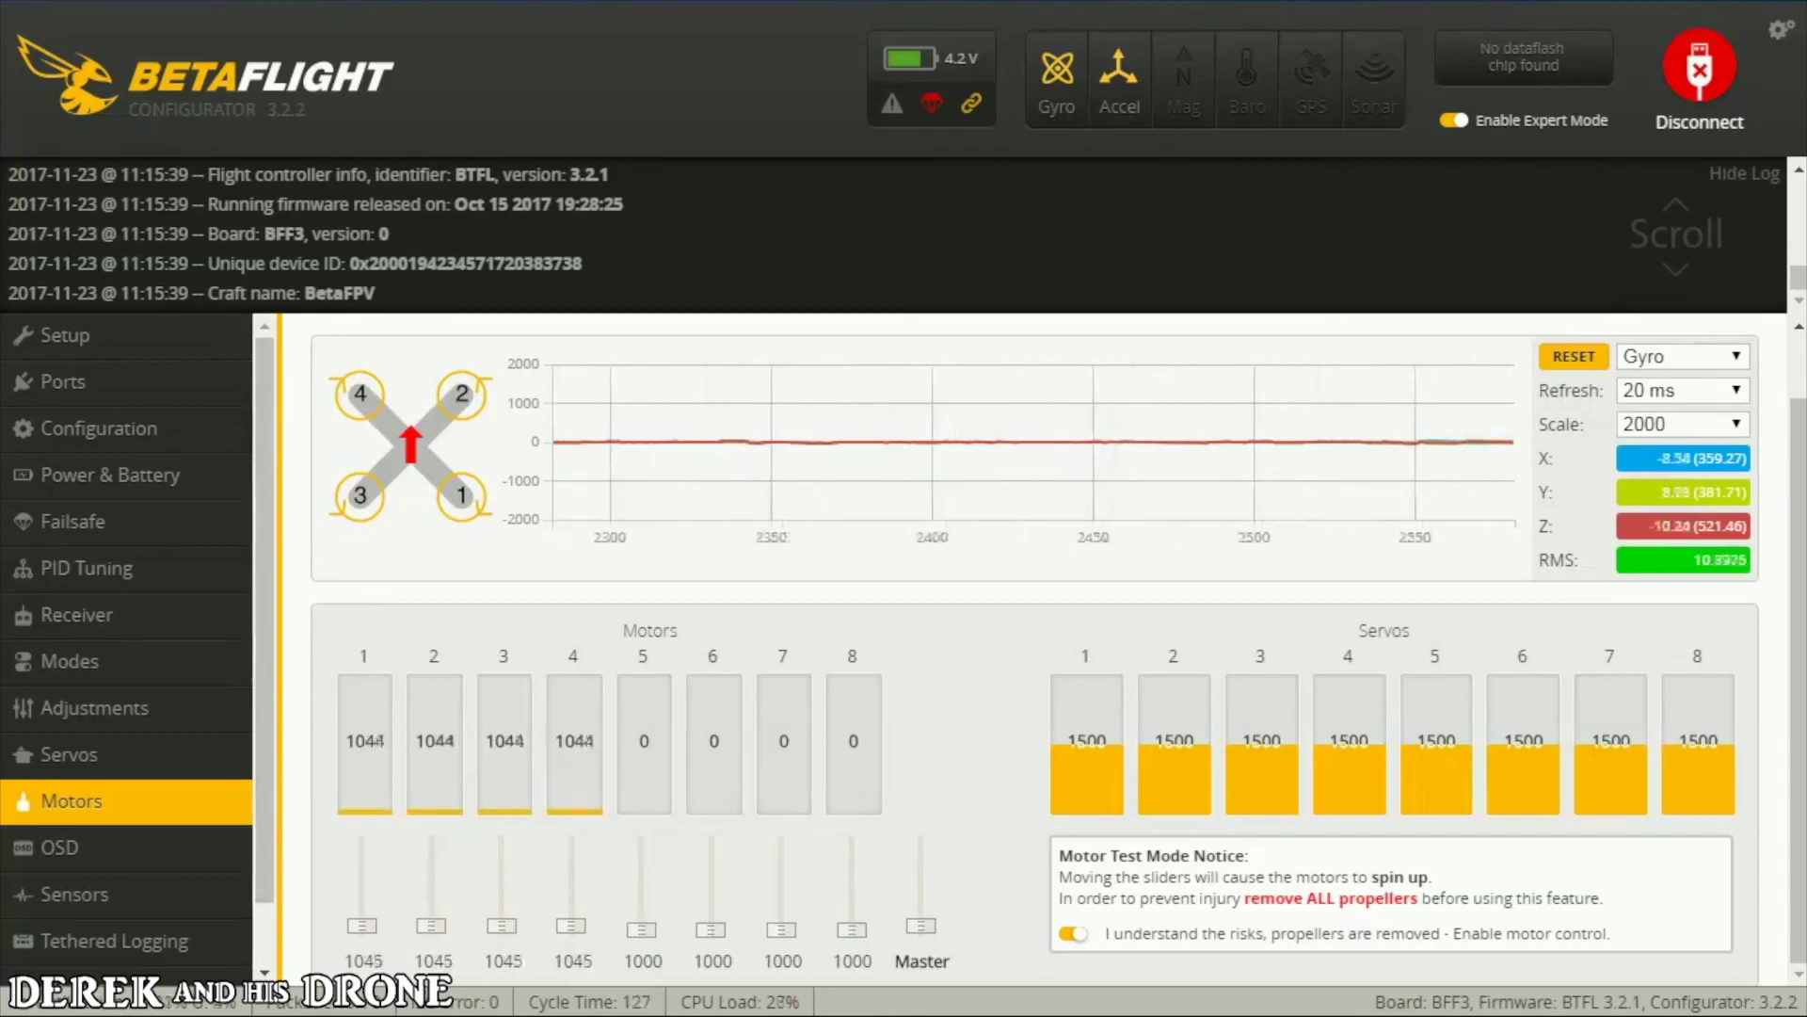
pyautogui.scroll(4, 920, 927)
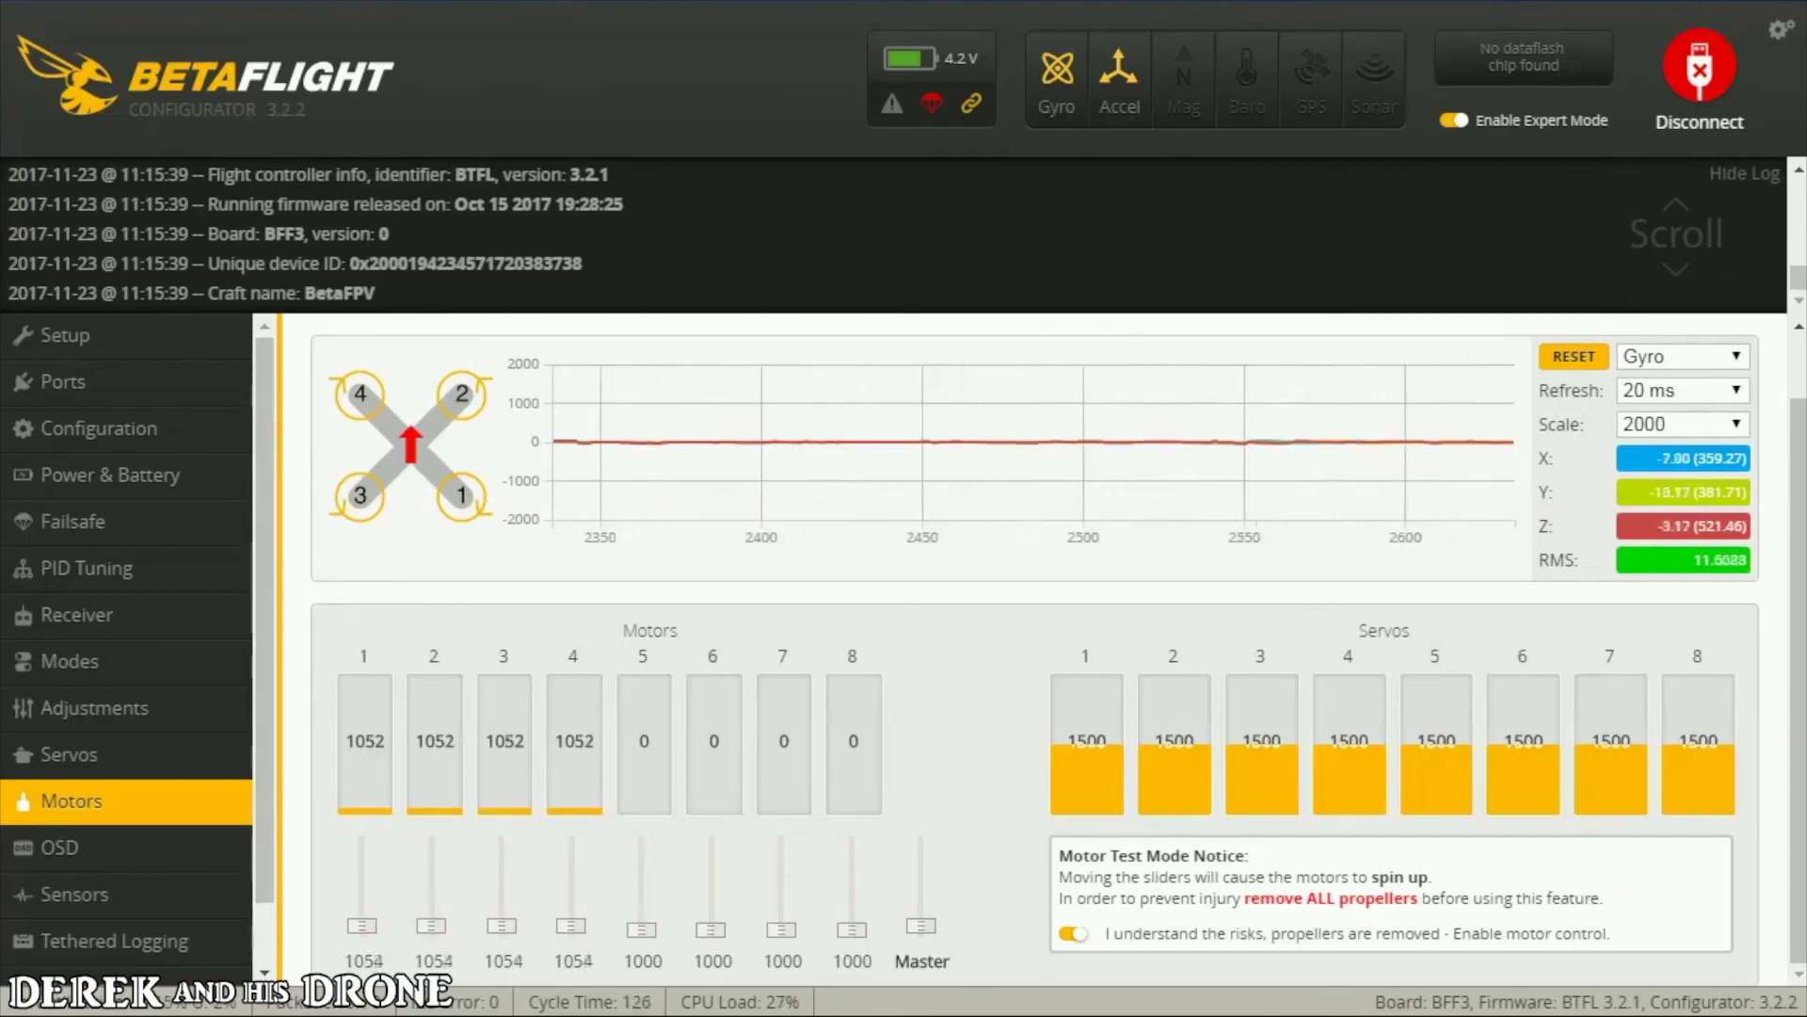
pyautogui.scroll(1, 921, 928)
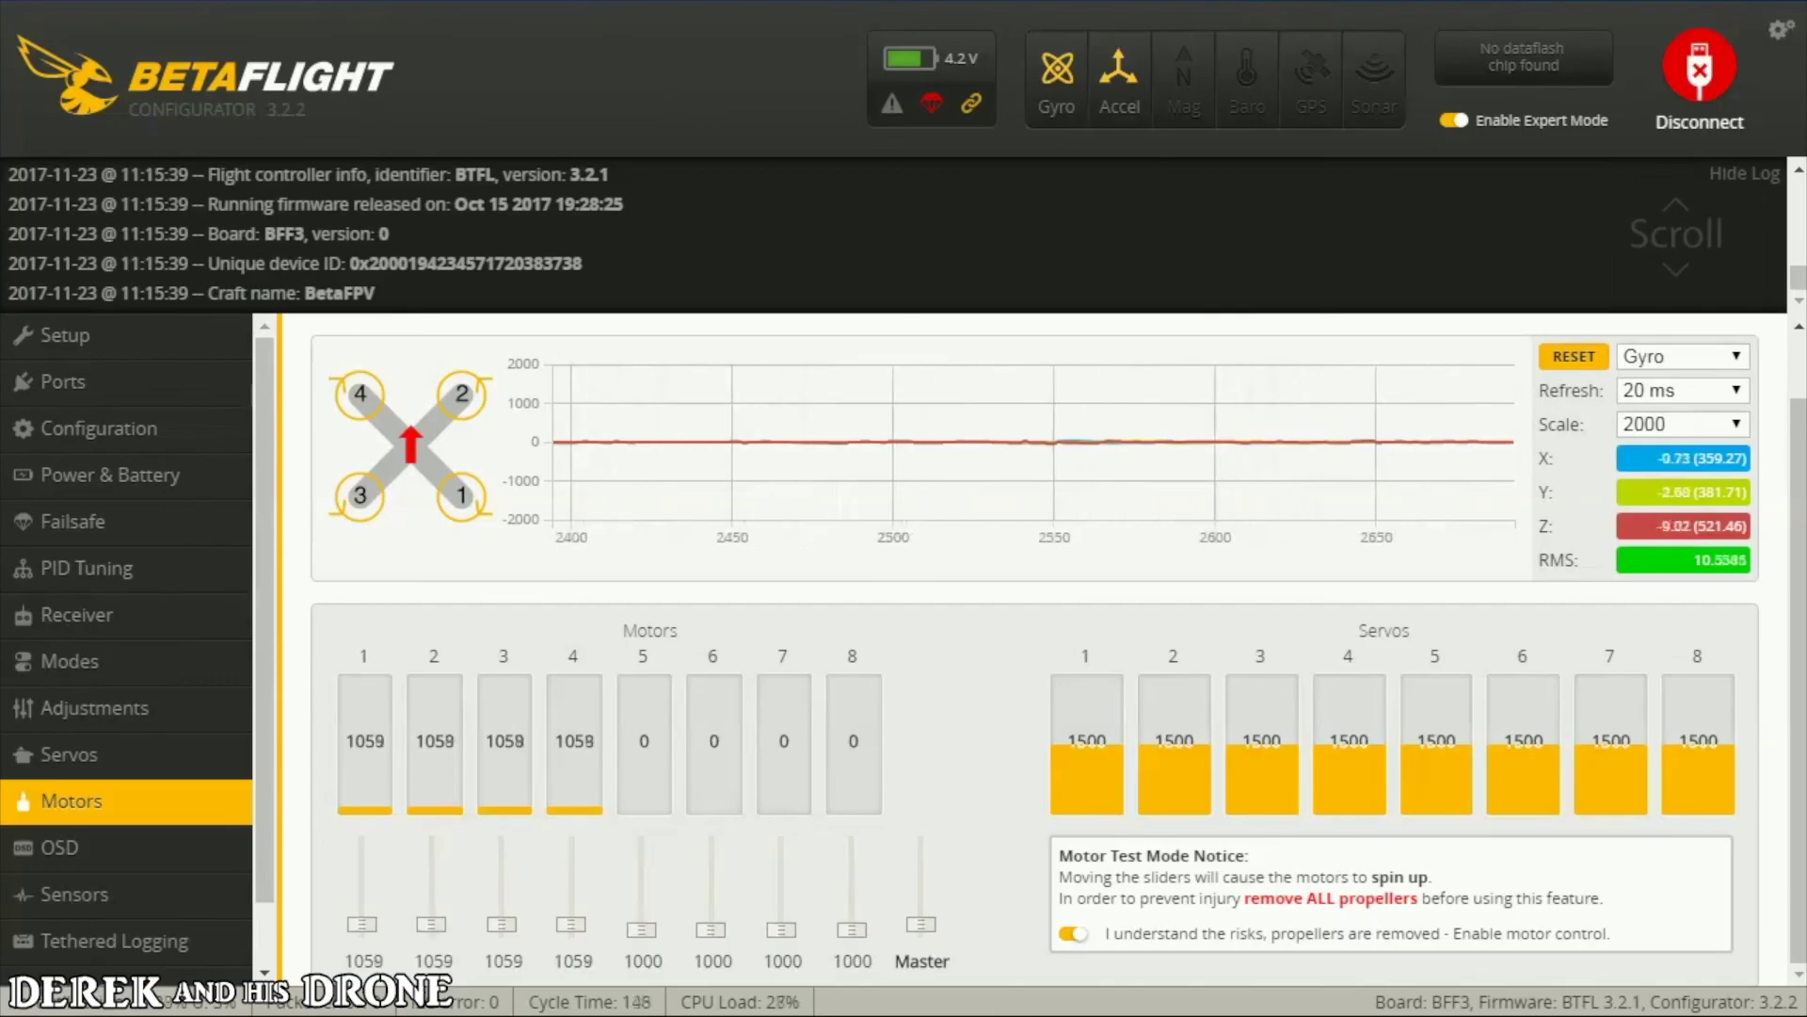